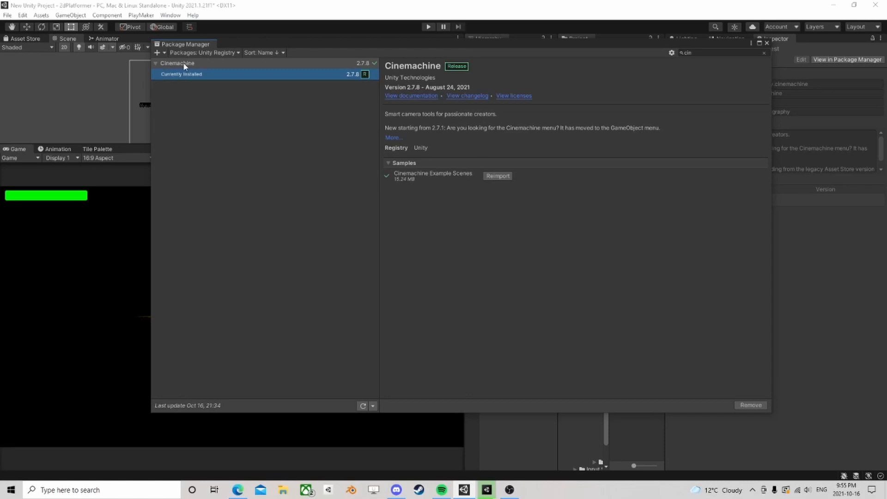
Close the Package Manager and view the PlayMaker add-ons offered through its welcome screen.
left_click(766, 43)
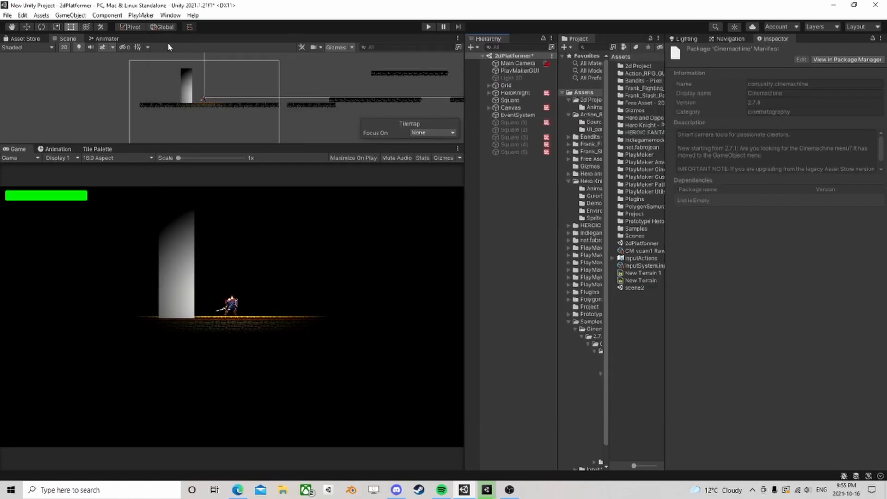
left_click(137, 19)
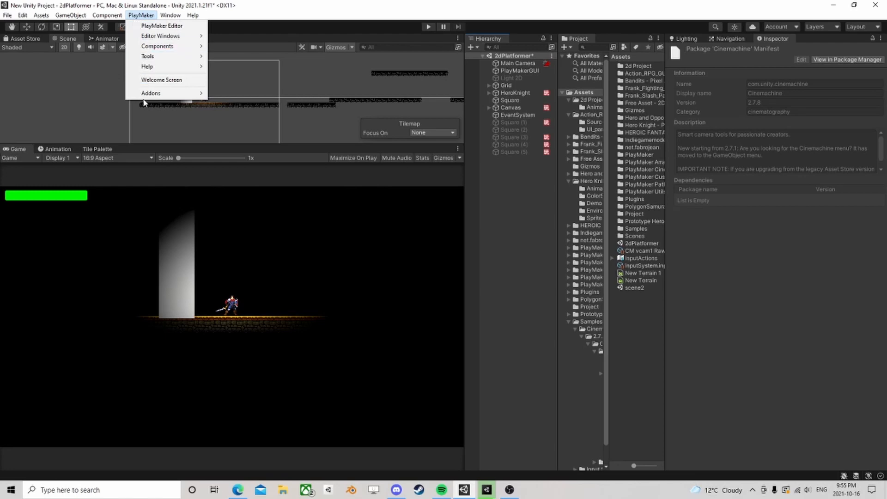
mouse_move(157, 97)
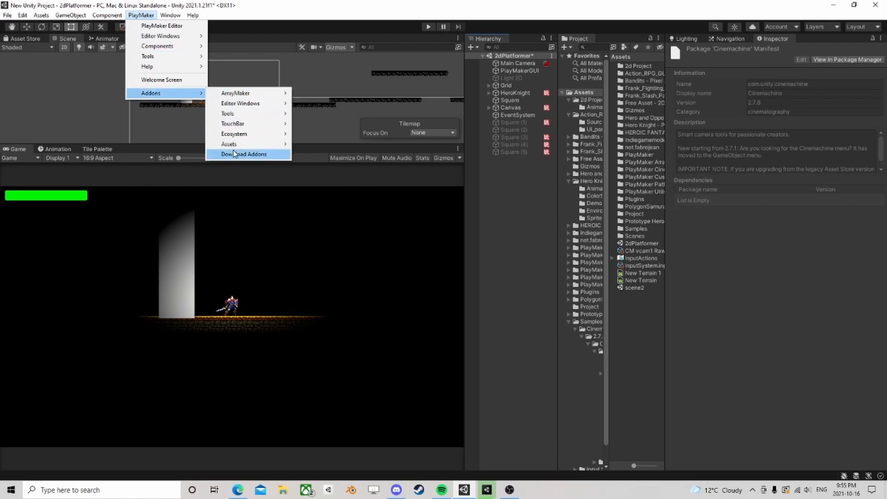
mouse_move(227, 135)
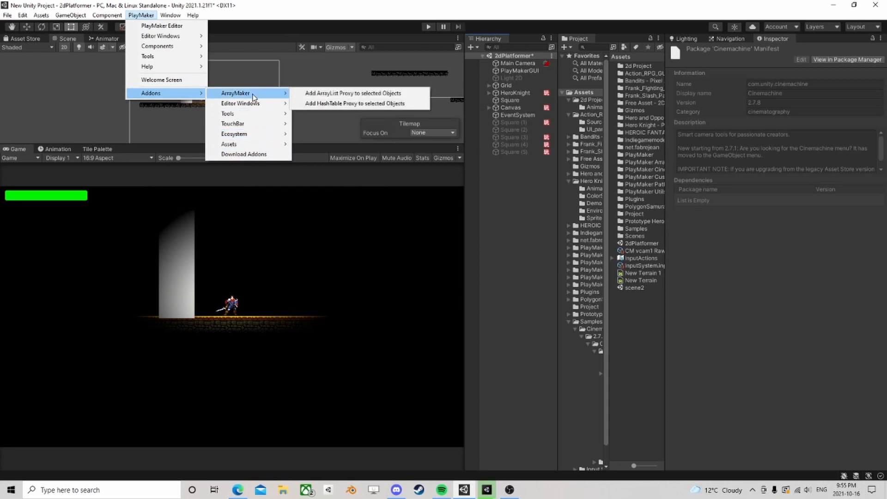
left_click(164, 80)
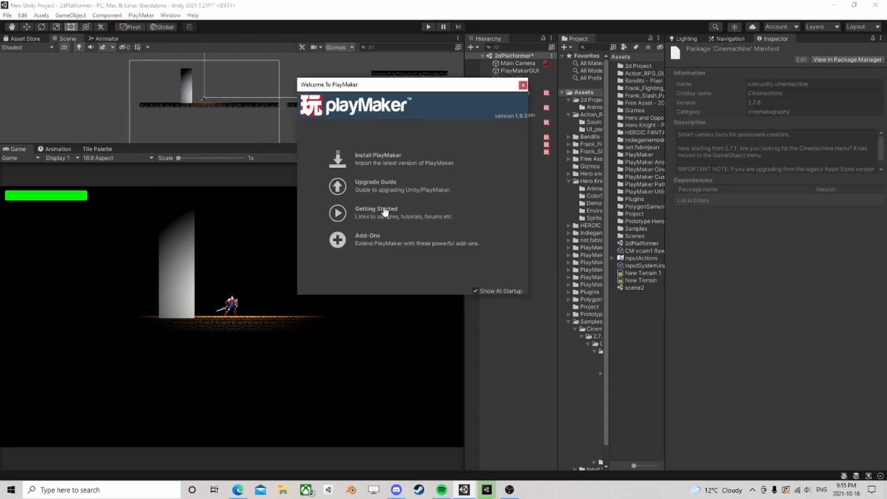
left_click(368, 237)
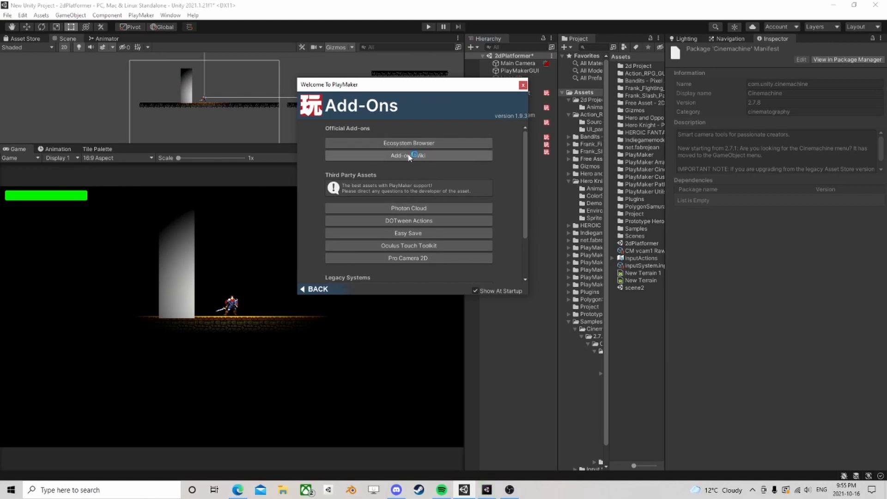
left_click(394, 145)
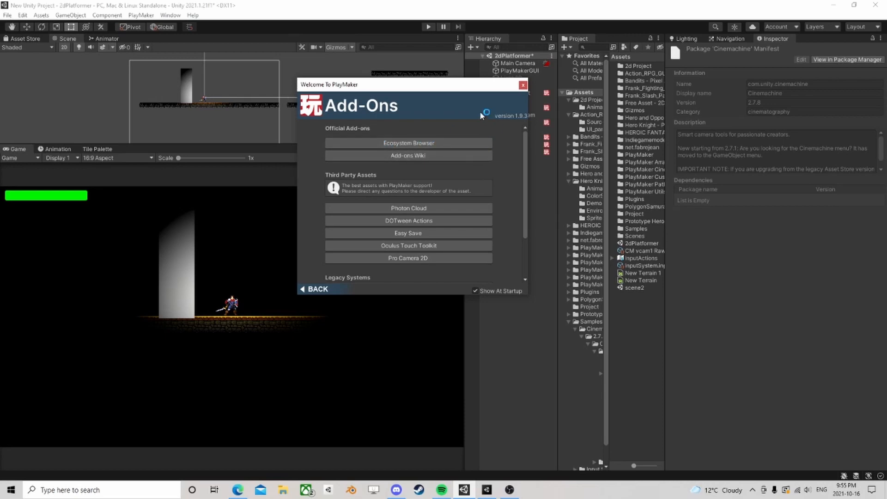
left_click(522, 85)
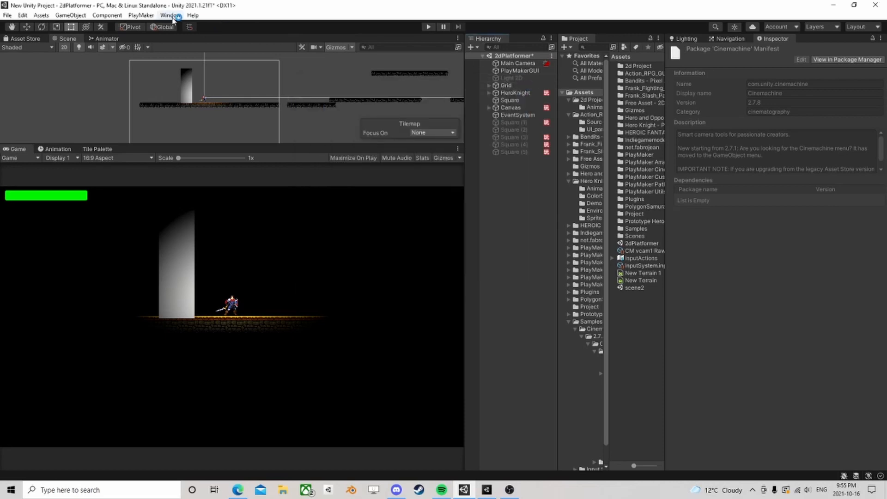
Search the PlayMaker Ecosystem browser for the cinemachine package, closing the browser when done.
left_click(141, 16)
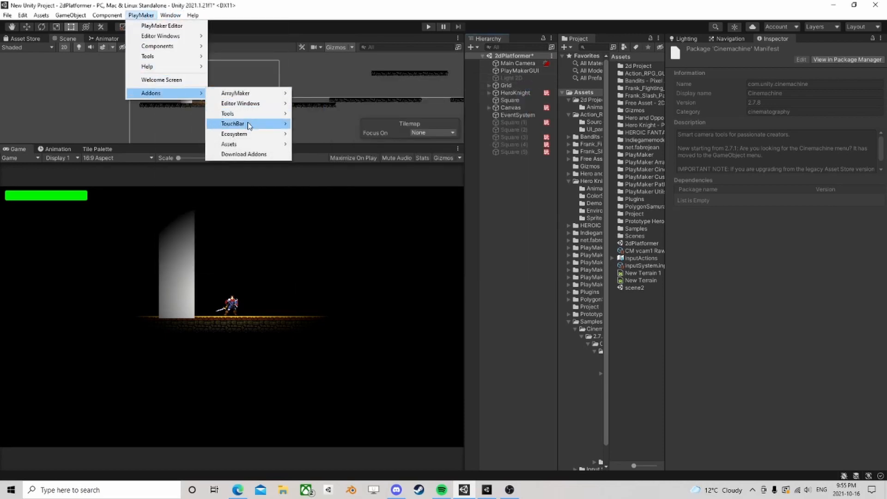
mouse_move(240, 140)
left_click(325, 135)
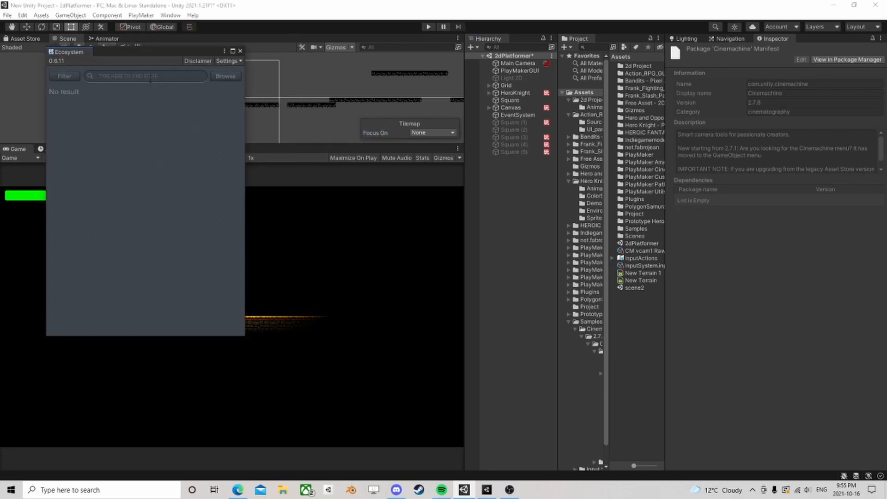
type("Ci")
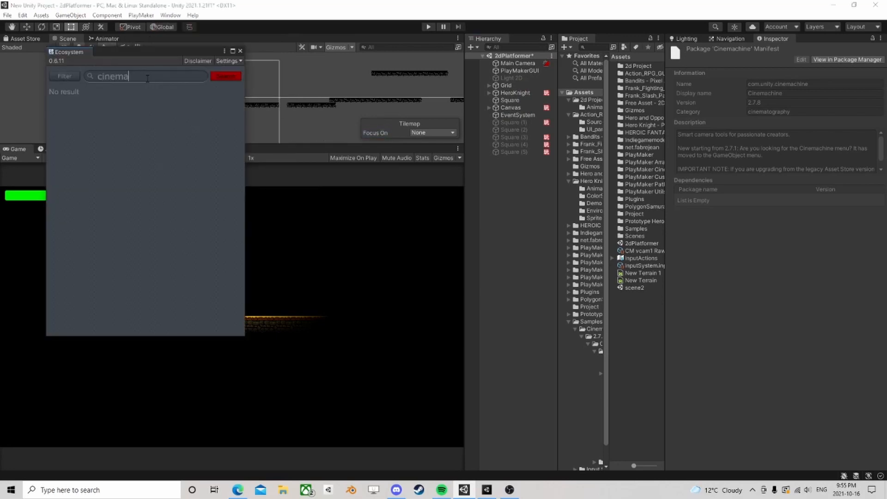
type("nemahcine")
key("Return")
double_click(136, 76)
key("BackSpace")
type("cinemachine")
key("Return")
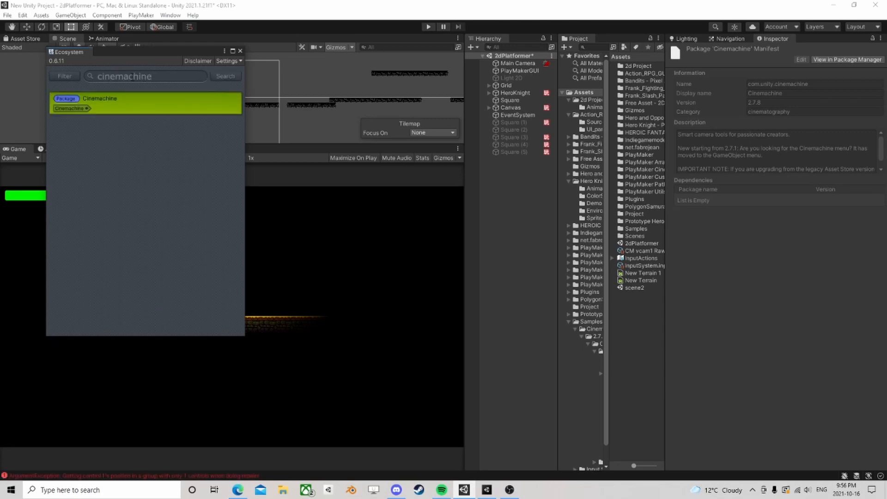
left_click(241, 52)
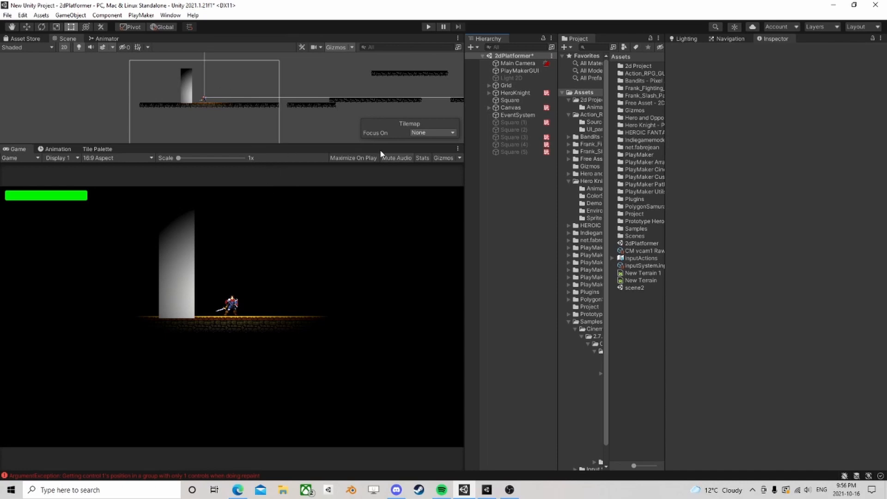
Add a Cinemachine Virtual Camera to the 2dPlatformer scene.
left_click(108, 15)
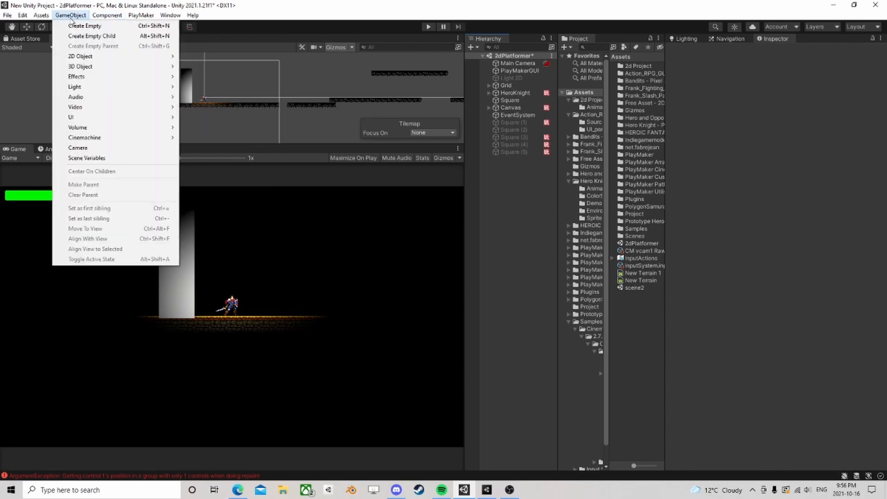
mouse_move(69, 15)
mouse_move(109, 17)
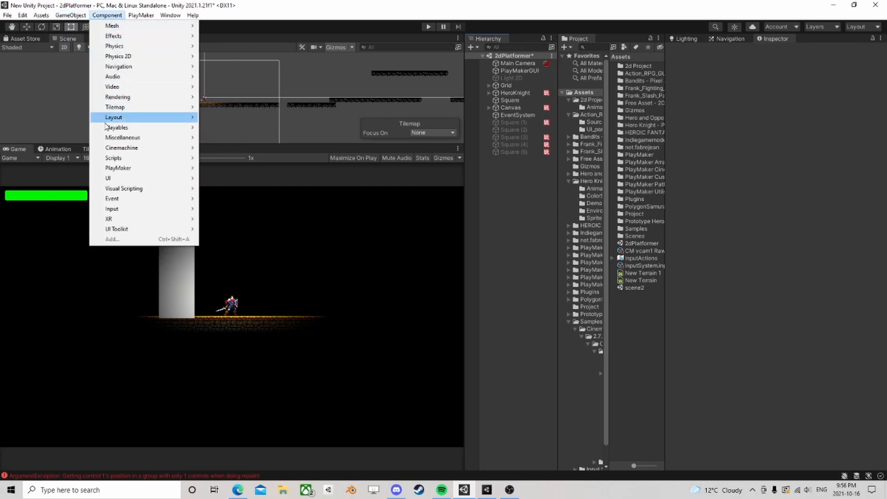
mouse_move(121, 148)
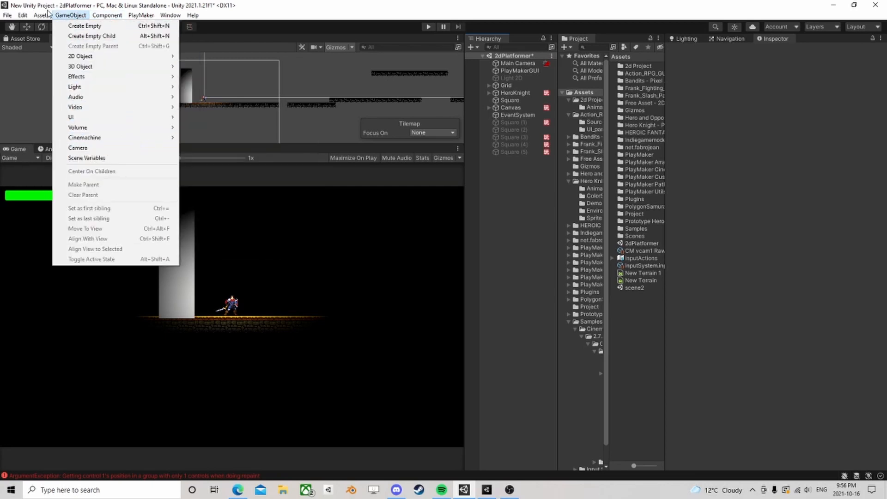
mouse_move(95, 143)
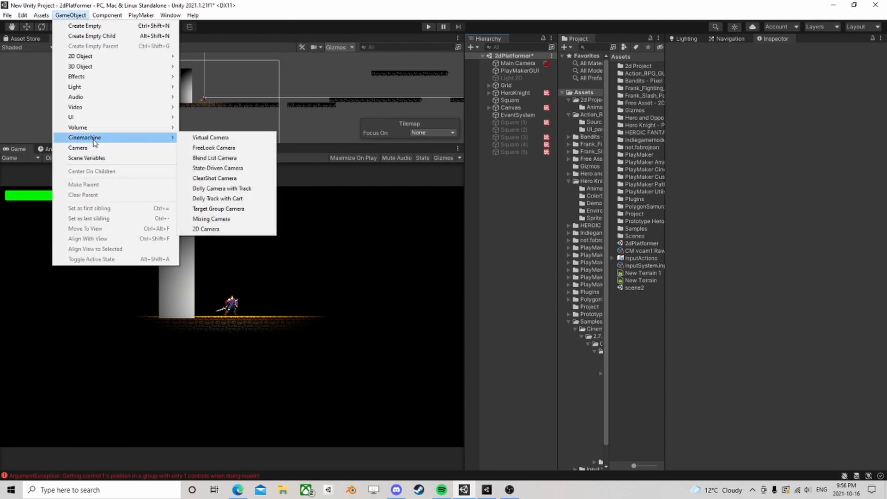
left_click(210, 138)
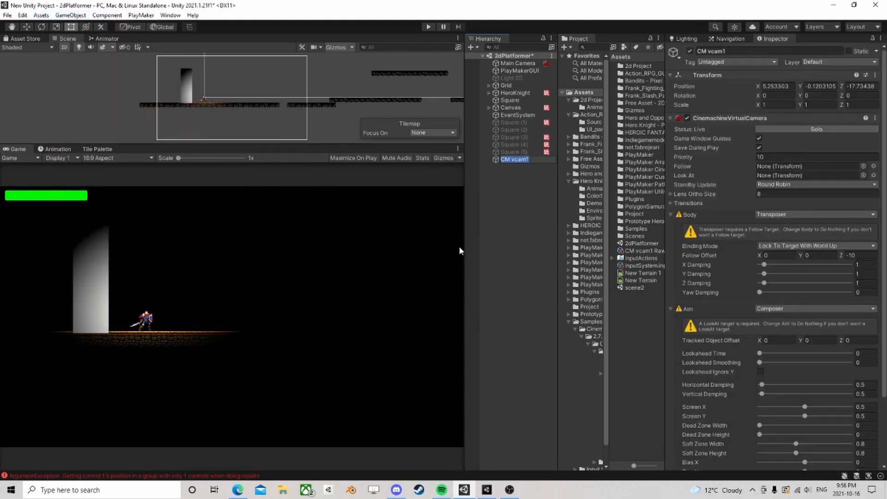
Assign HeroKnight as both the Follow and Look At target of the virtual camera.
left_click(517, 162)
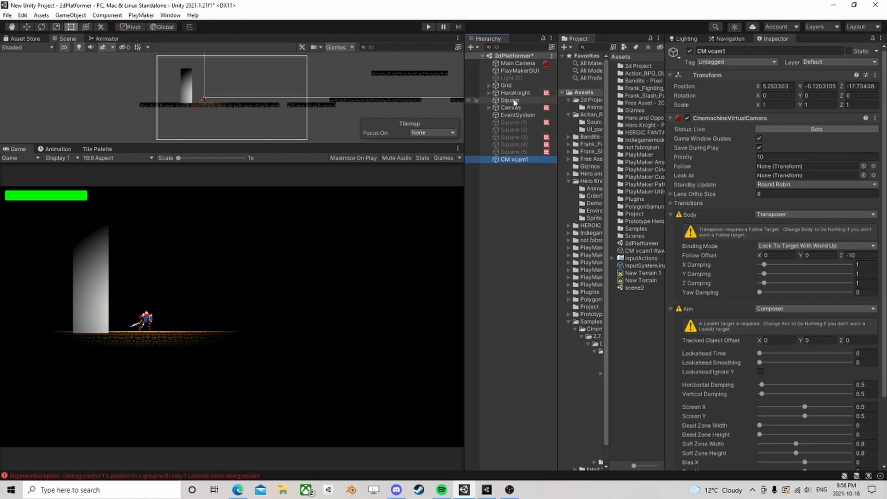
left_click_drag(515, 92, 823, 169)
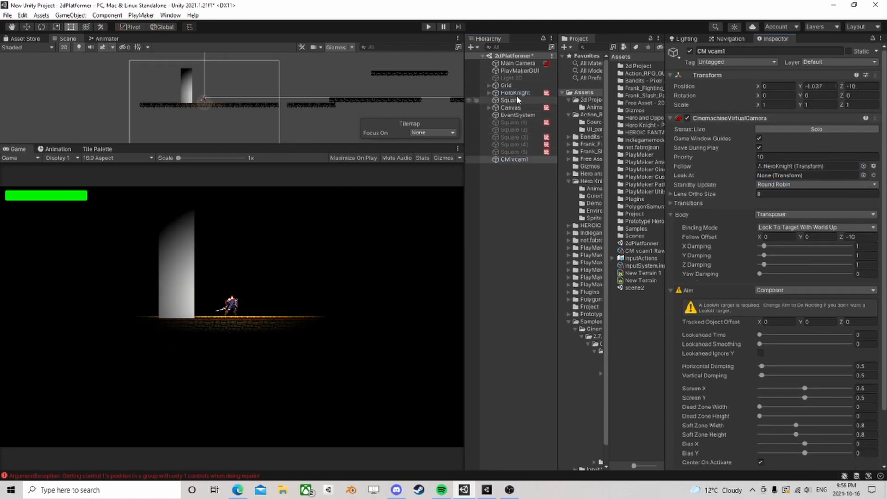
left_click_drag(515, 93, 808, 176)
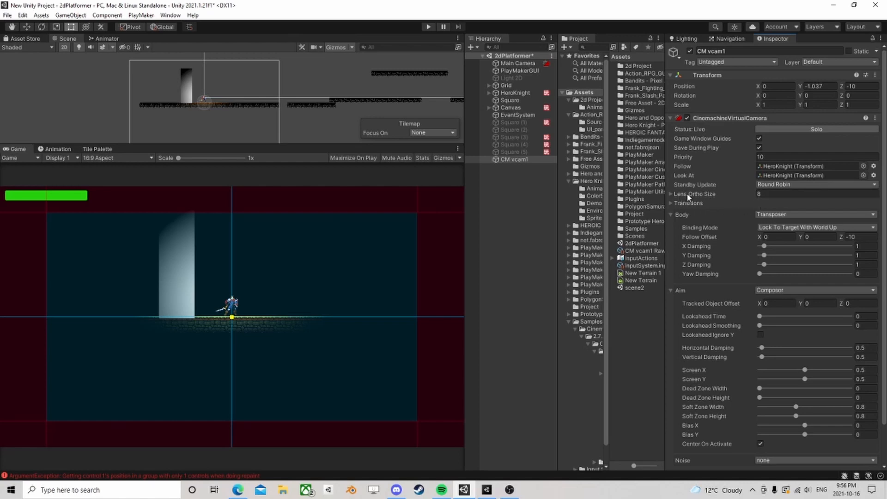
Set the virtual camera's lens ortho size to 6.64 and its Body algorithm to Framing Transposer.
mouse_move(706, 196)
left_mouse_down()
mouse_move(684, 196)
mouse_move(734, 196)
mouse_move(676, 201)
mouse_move(717, 198)
mouse_move(688, 198)
left_mouse_up()
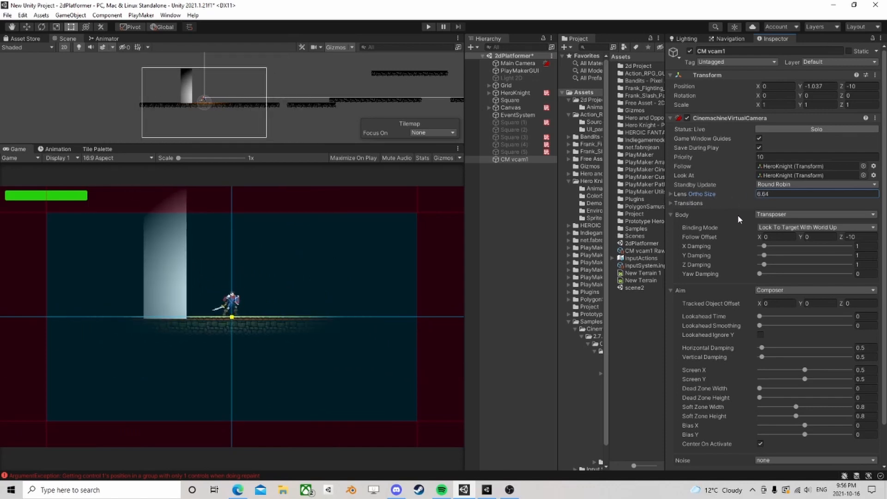
left_click(775, 214)
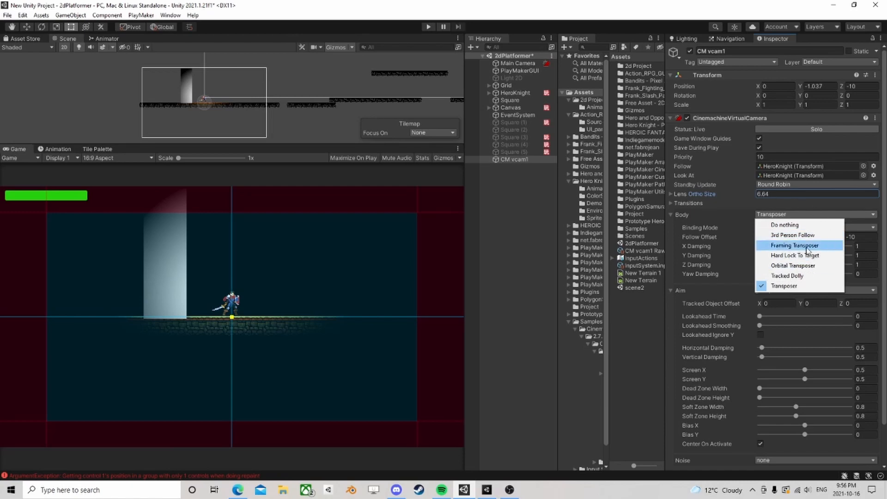
left_click(785, 245)
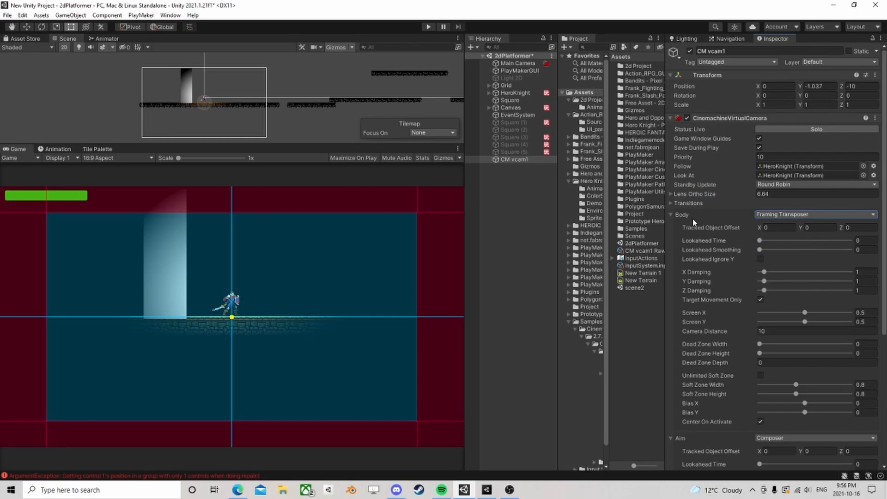
Collapse the Body settings and set the virtual camera's Aim to Same As Follow Target.
left_click(667, 214)
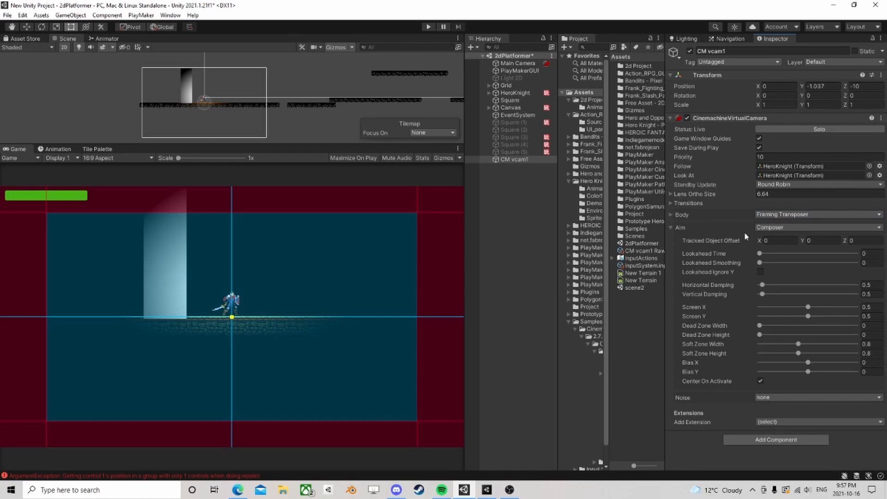
left_click(767, 226)
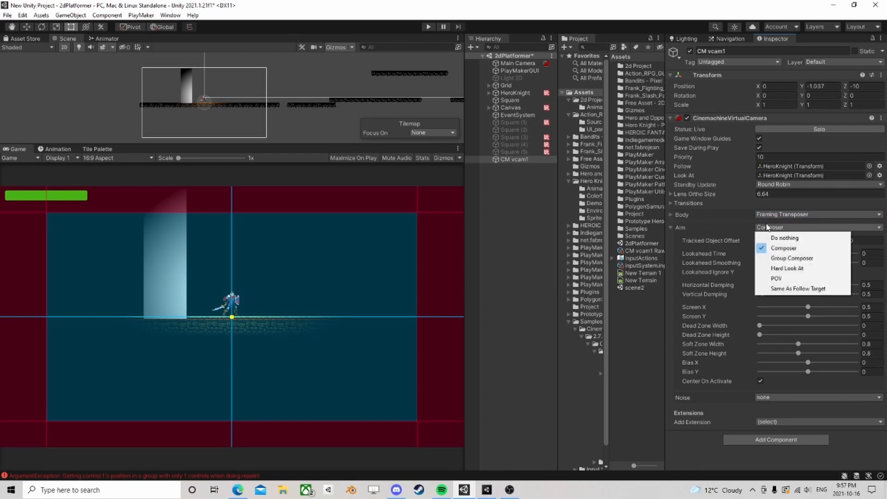
left_click(780, 290)
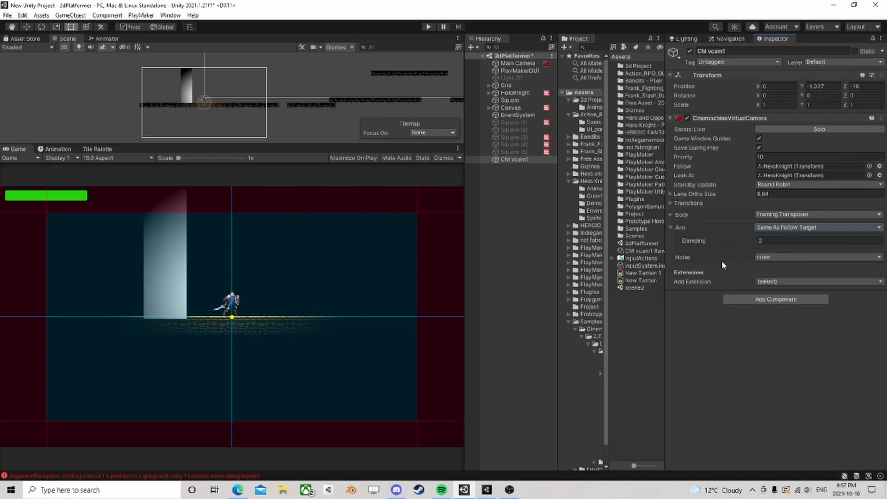
left_click(670, 202)
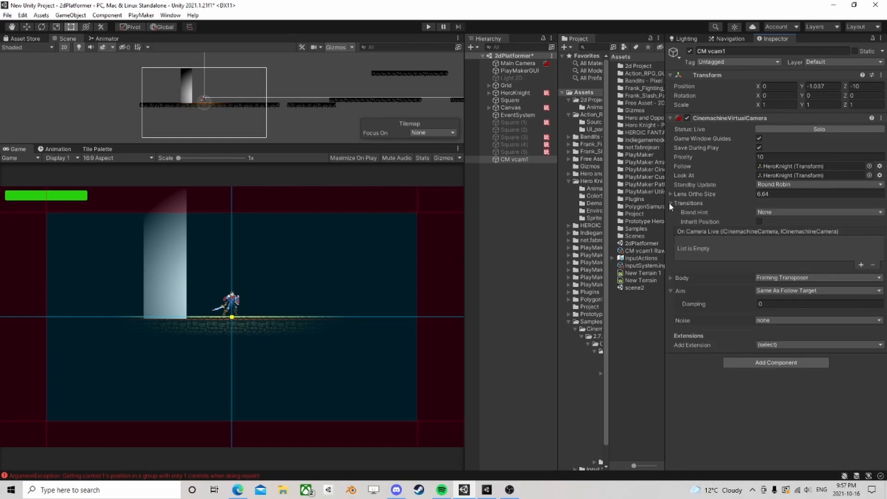
left_click(670, 202)
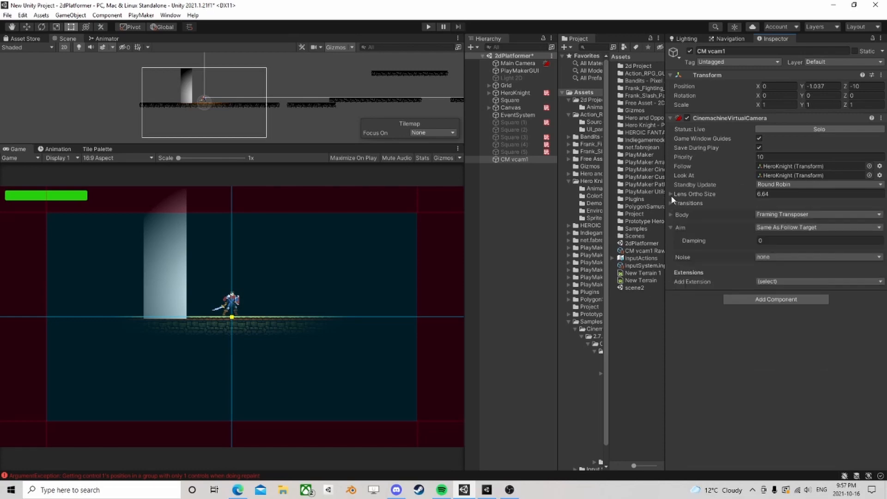
left_click(670, 195)
left_click(670, 195)
Set the Framing Transposer's Dead Zone Width to 0.17 and Dead Zone Height to 0.23.
left_click(670, 215)
scroll(730, 259, "down", 3)
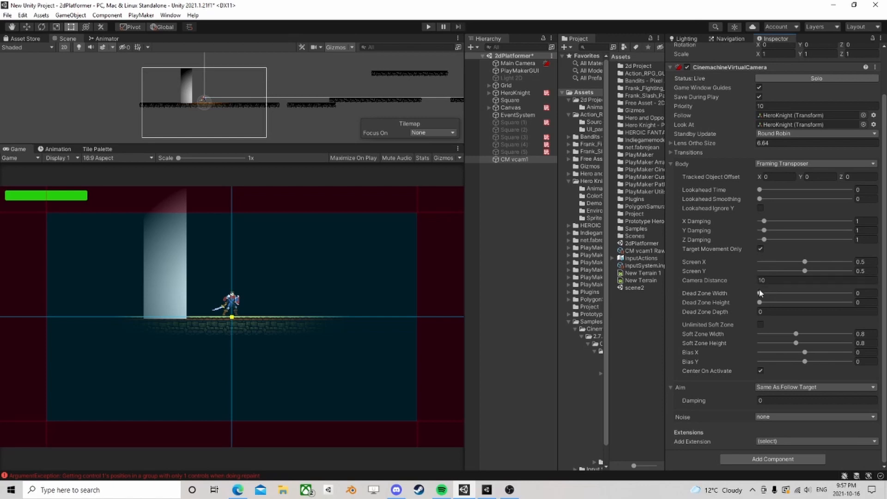
left_click_drag(759, 293, 770, 295)
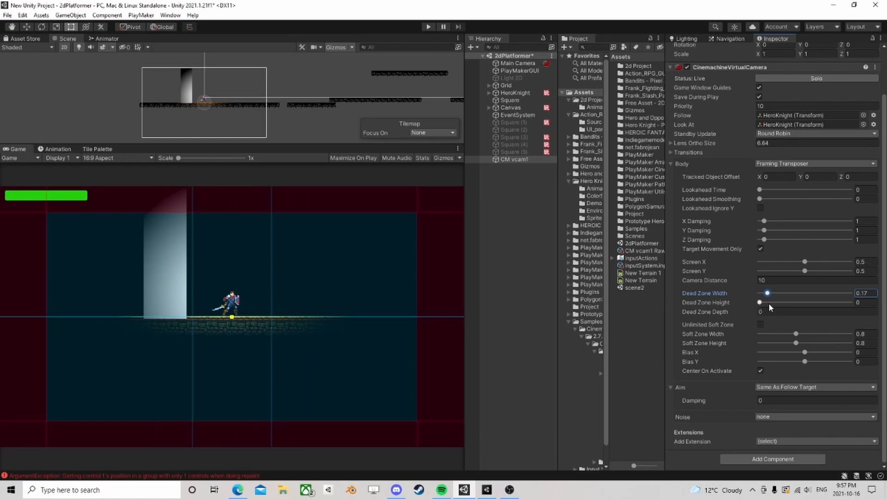
left_click_drag(760, 302, 772, 305)
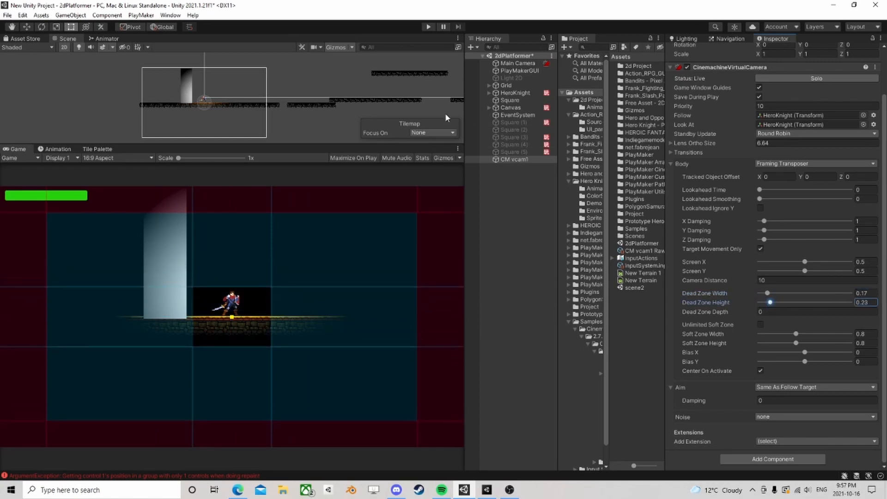
Run the game and walk the hero right and left to test the camera's dead zone.
left_click(428, 27)
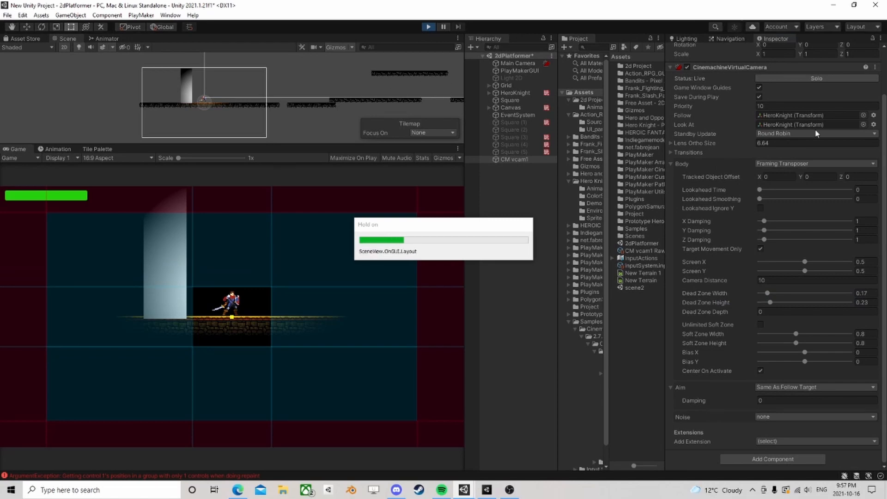
key("d")
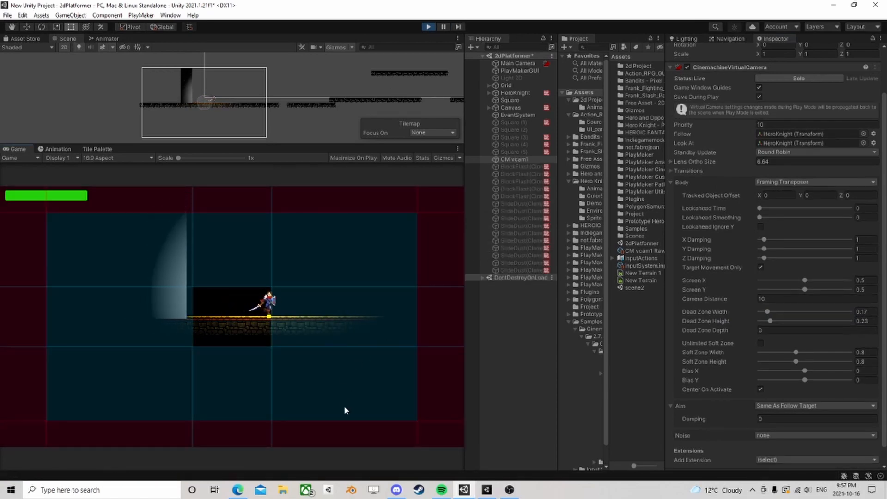
key("a")
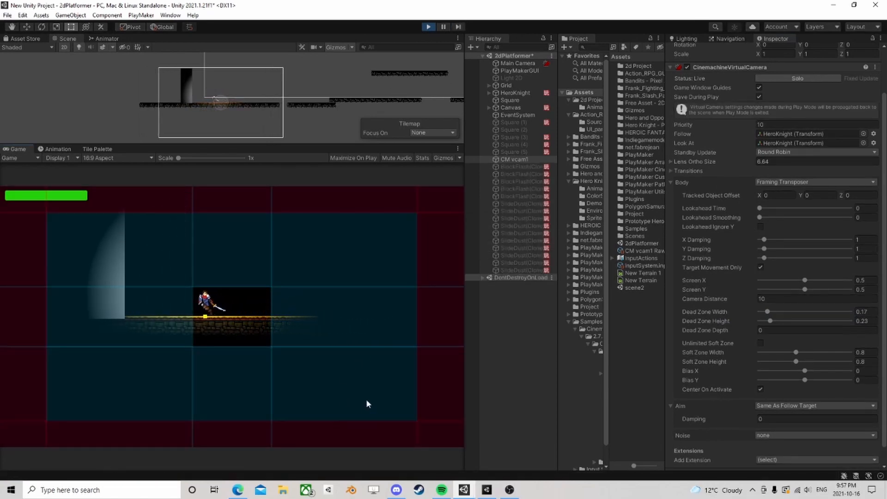
Jump and walk the hero back and forth in the running game to check how the camera follows within the dead zone.
key("space")
key("d")
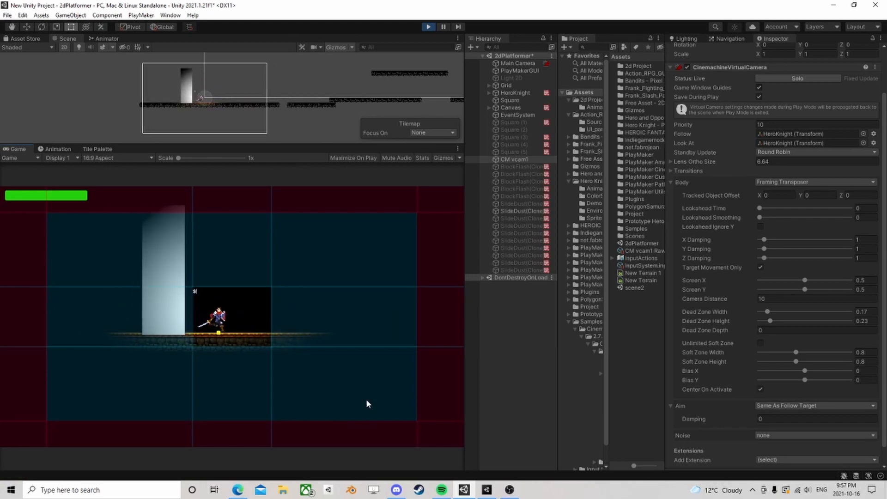
key("a")
key("d")
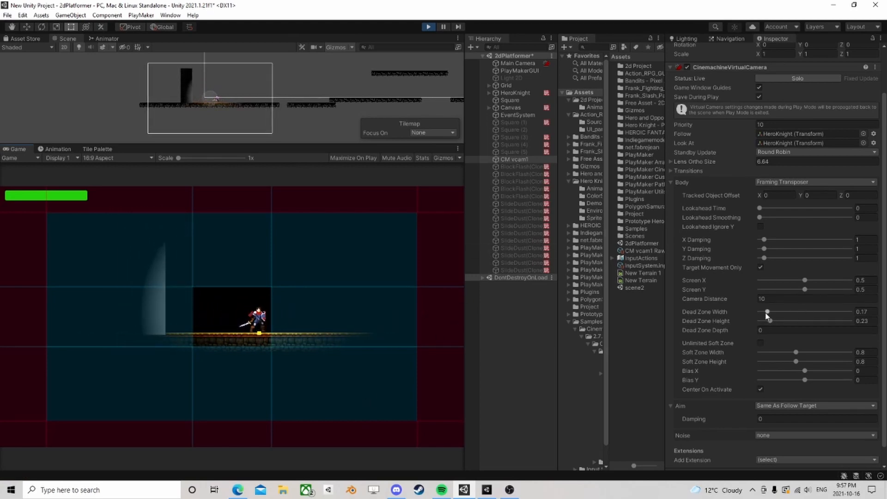
Set Dead Zone Width and Dead Zone Height to 0 and test the camera by walking and jumping the hero.
mouse_move(767, 313)
left_mouse_down()
mouse_move(755, 311)
mouse_move(753, 324)
left_mouse_up()
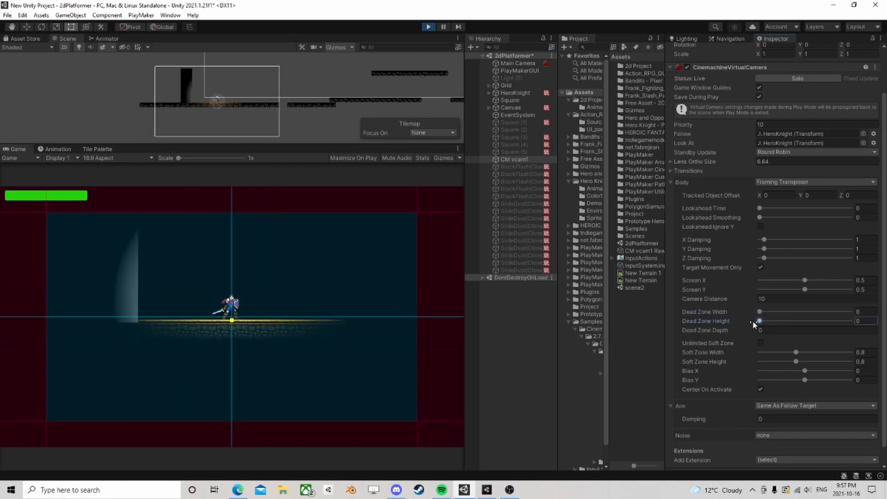
left_click(305, 408)
key("d")
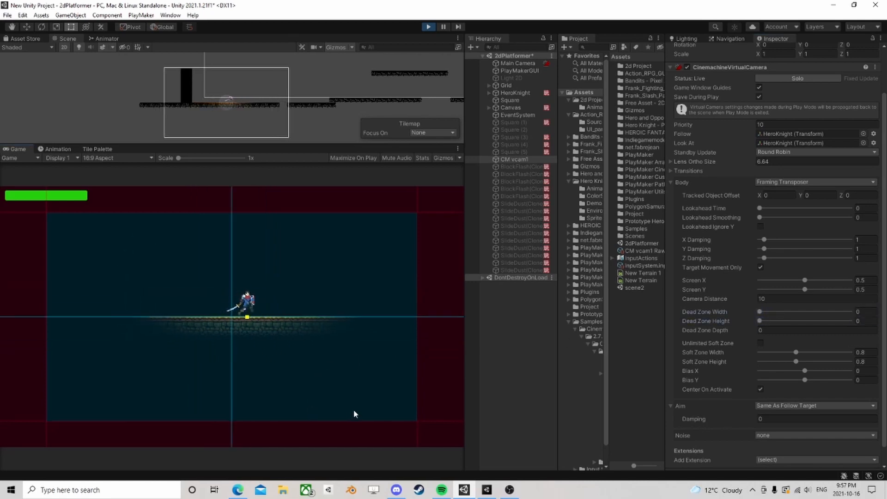
key("a")
key("space")
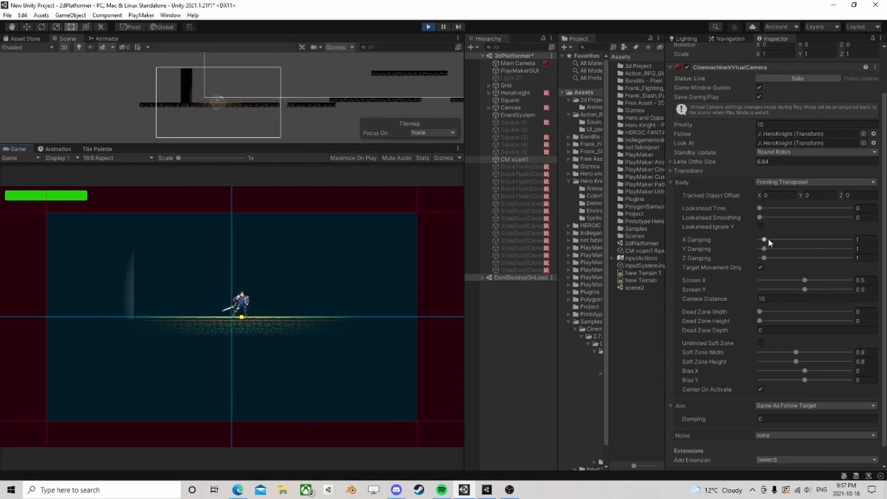
Set X Damping and Y Damping to 0 and test the camera by running and jumping in both directions.
left_click_drag(768, 239, 749, 253)
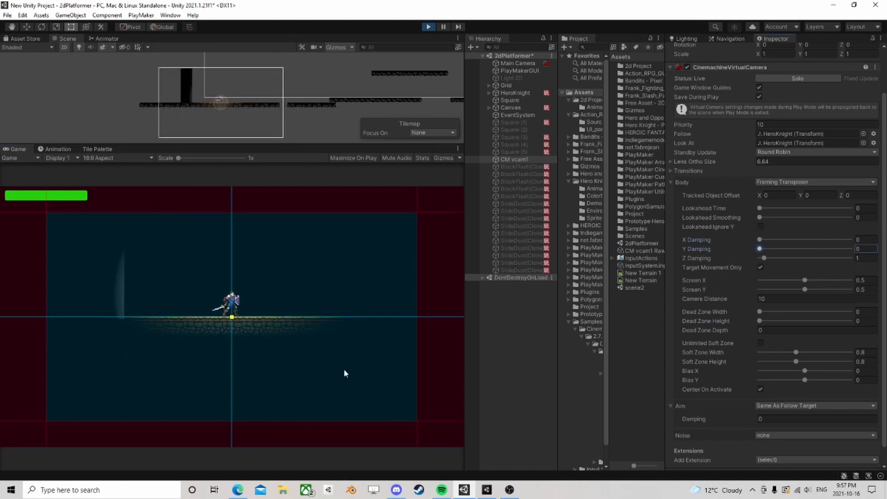
left_click(295, 378)
key("d")
key("space")
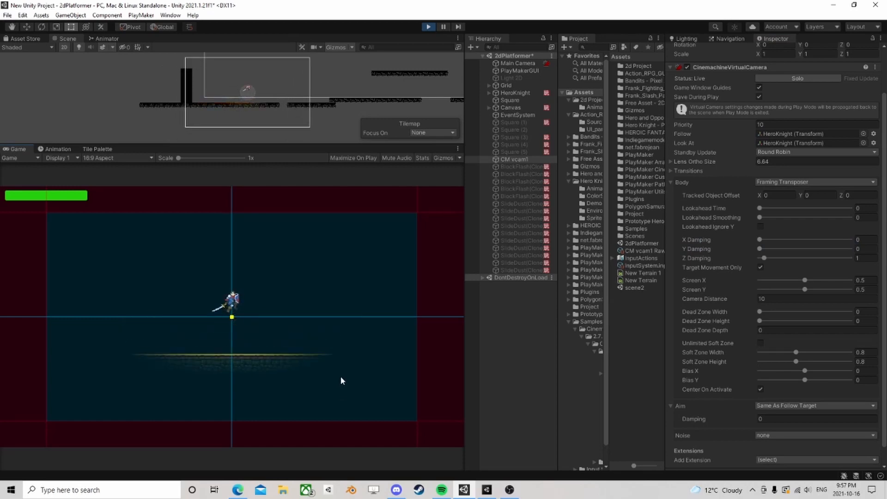
key("a")
key("space")
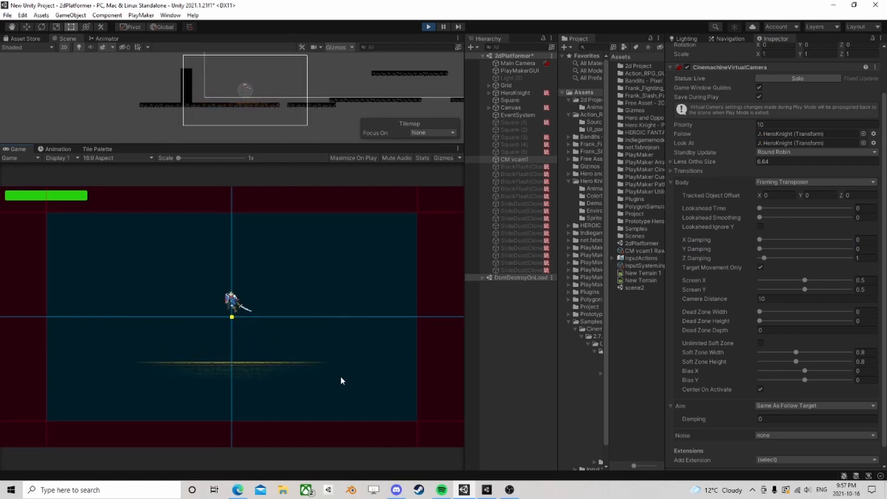
key("space")
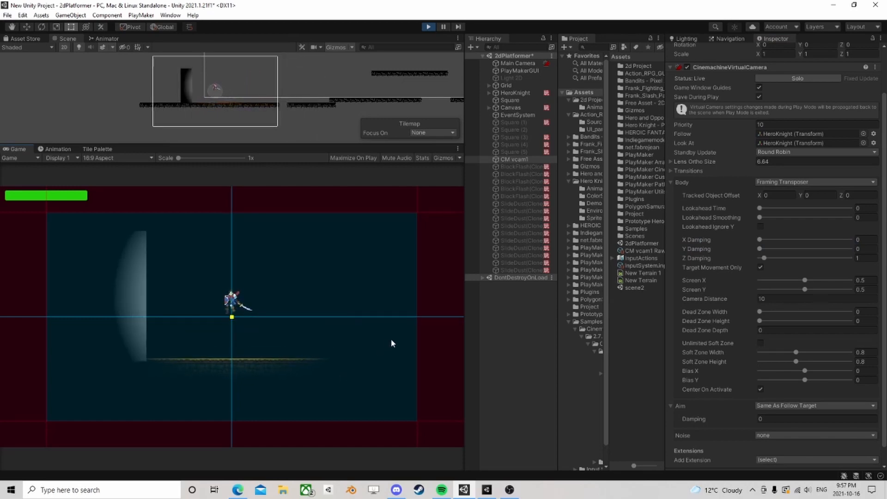
key("a")
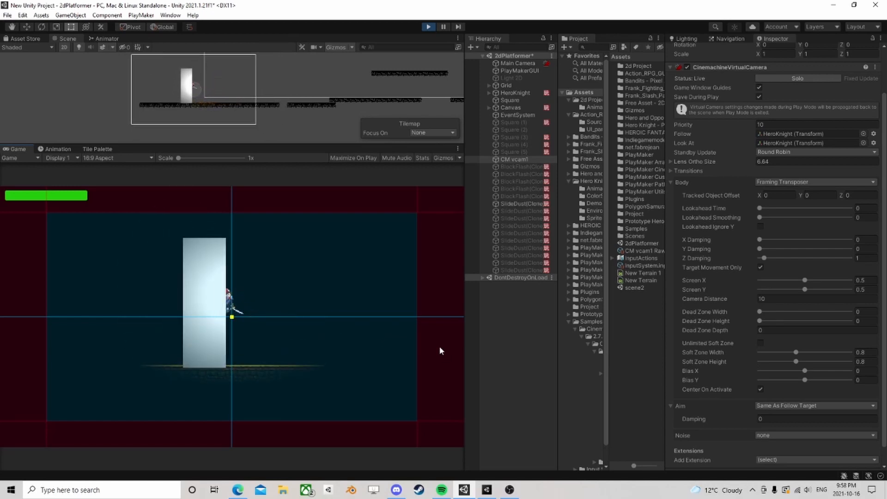
key("space")
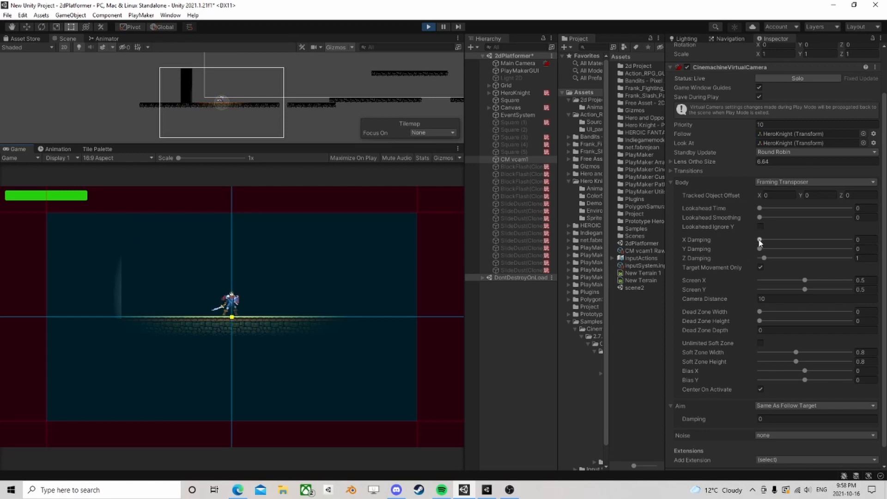
Set X Damping to 1.2 and walk the hero right and left to test the horizontal camera lag.
left_click_drag(759, 240, 766, 240)
key("d")
left_click(341, 370)
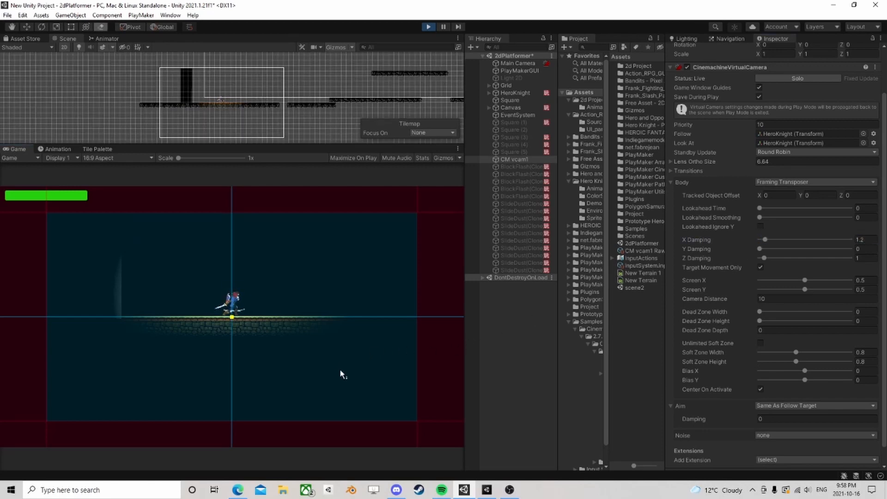
key("d")
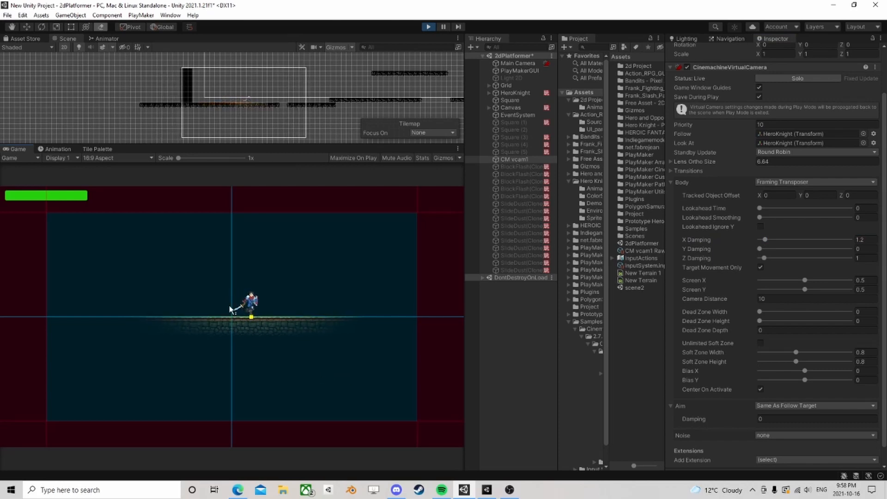
key("a")
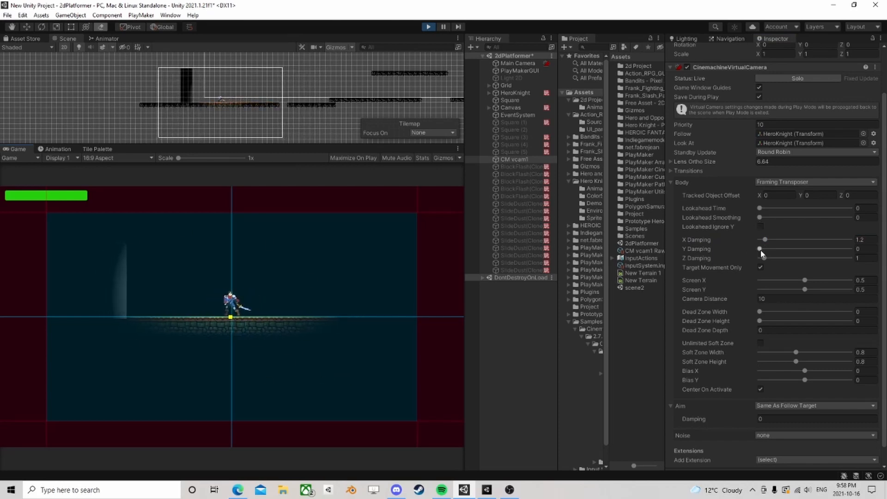
Set X Damping to 11.9 and Y Damping to 2.1, and test the camera by running and jumping to the right.
left_click_drag(760, 249, 813, 240)
left_click(276, 399)
key("d")
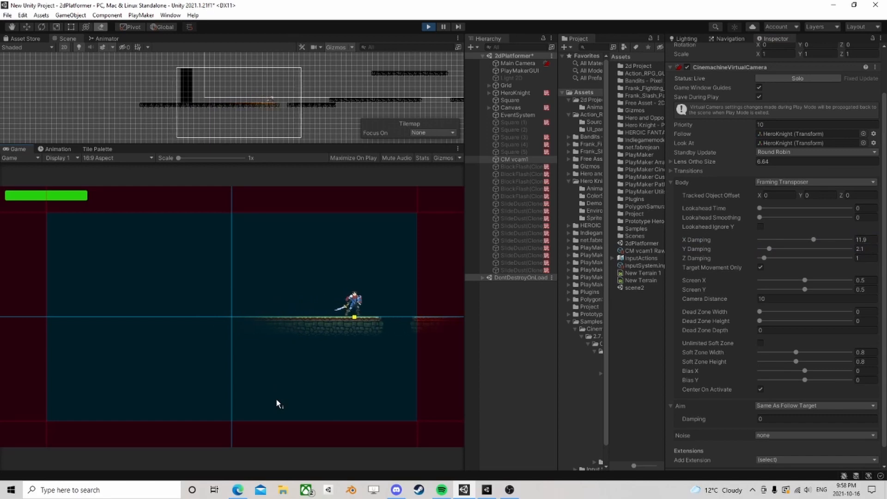
key("space")
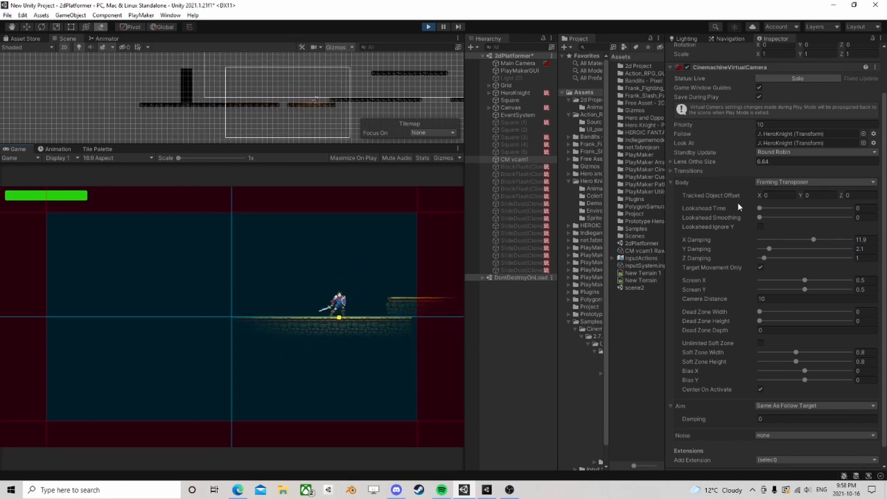
Set the Framing Transposer's X Damping and Y Damping to 1.
left_click_drag(812, 239, 769, 239)
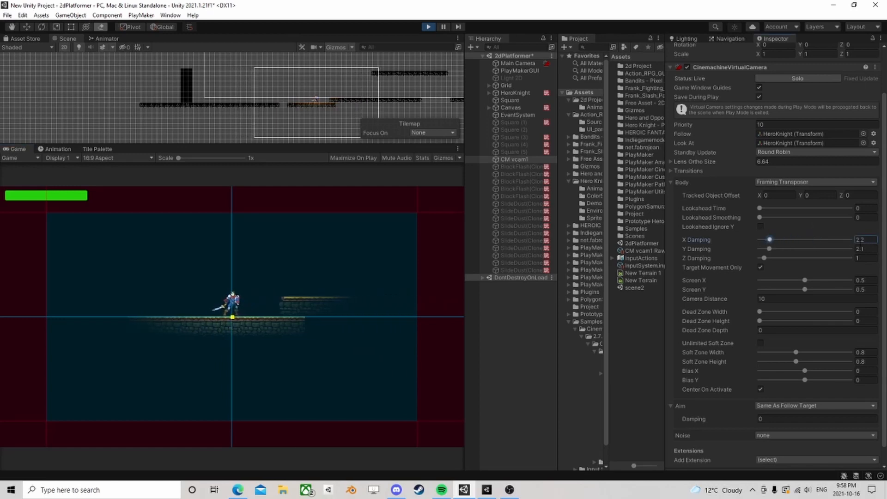
type("1")
key("Tab")
type("1")
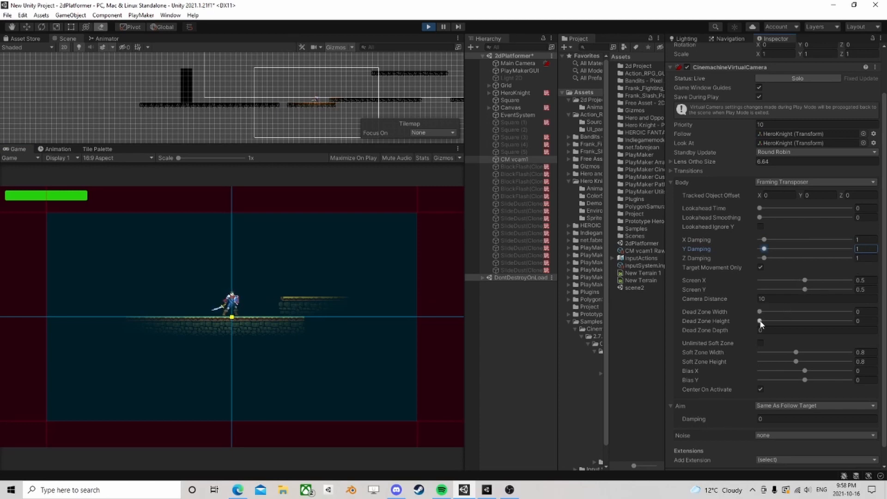
Set the Framing Transposer's Dead Zone Width to 0.23 and Dead Zone Height to 0.28.
left_click_drag(760, 312, 765, 314)
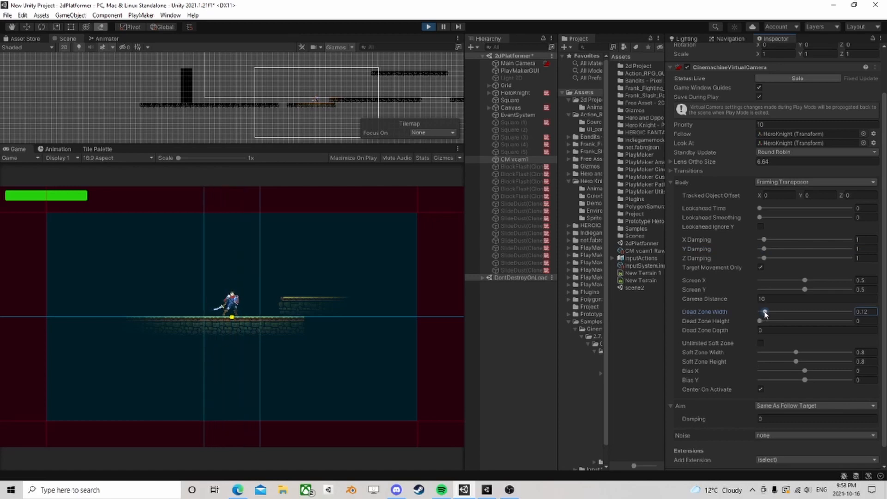
left_click_drag(765, 313, 774, 324)
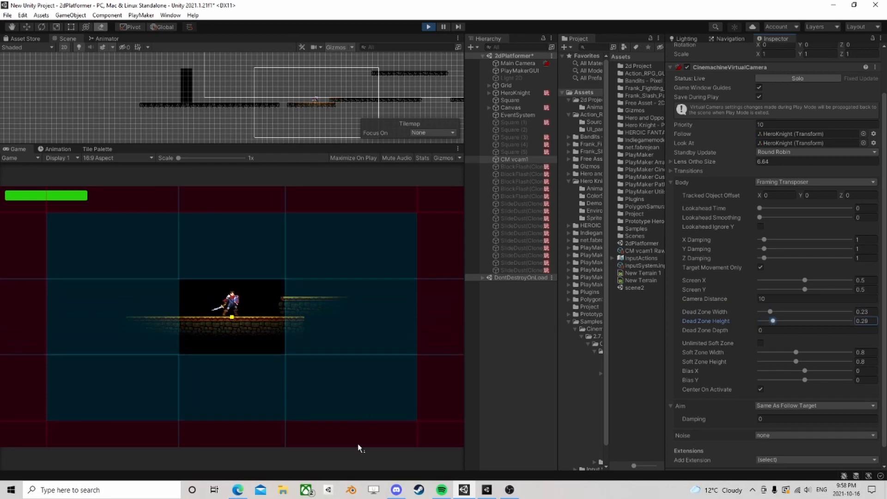
Walk and jump the hero in both directions in the running game to test the enlarged dead zone.
left_click(323, 422)
key("a")
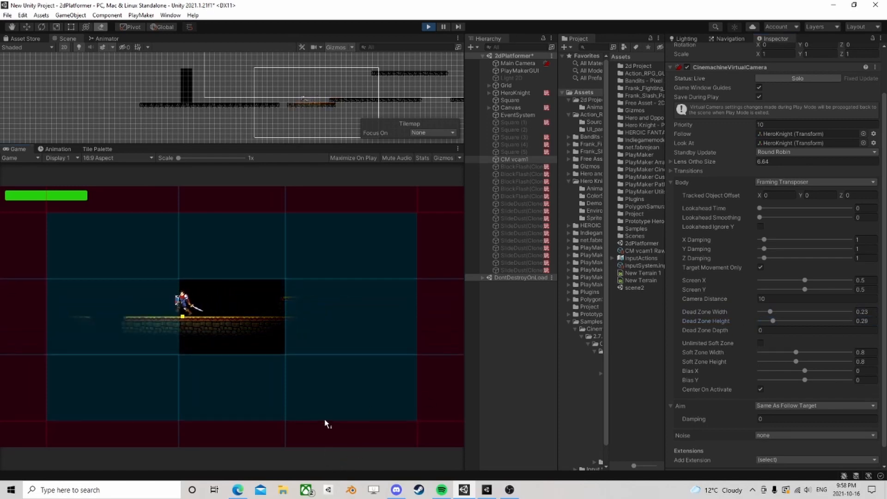
key("space")
left_click(219, 290)
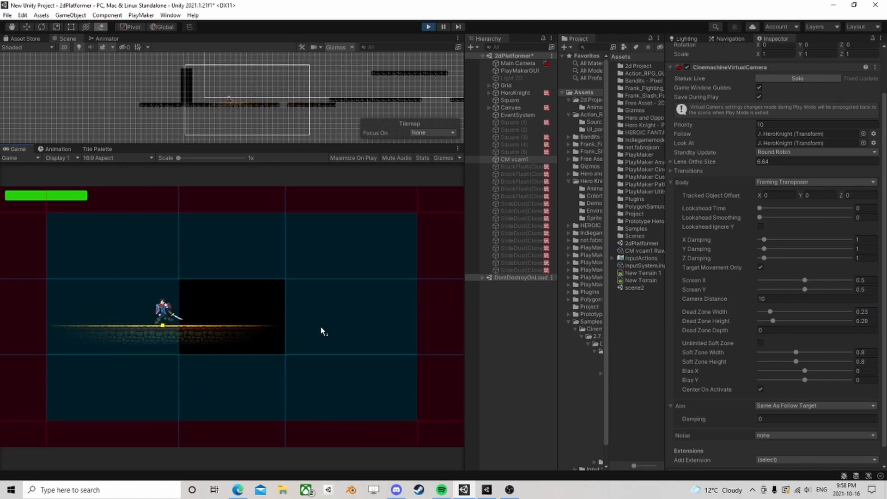
key("space")
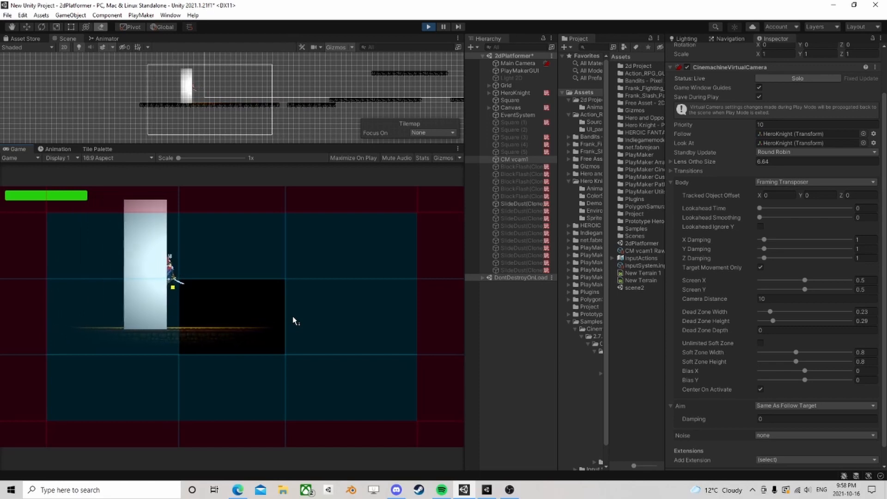
key("d")
key("a")
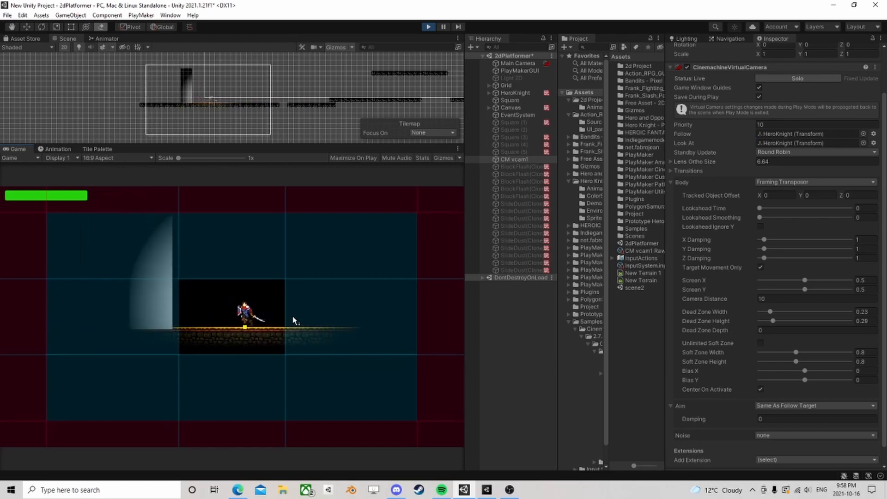
key("d")
key("d")
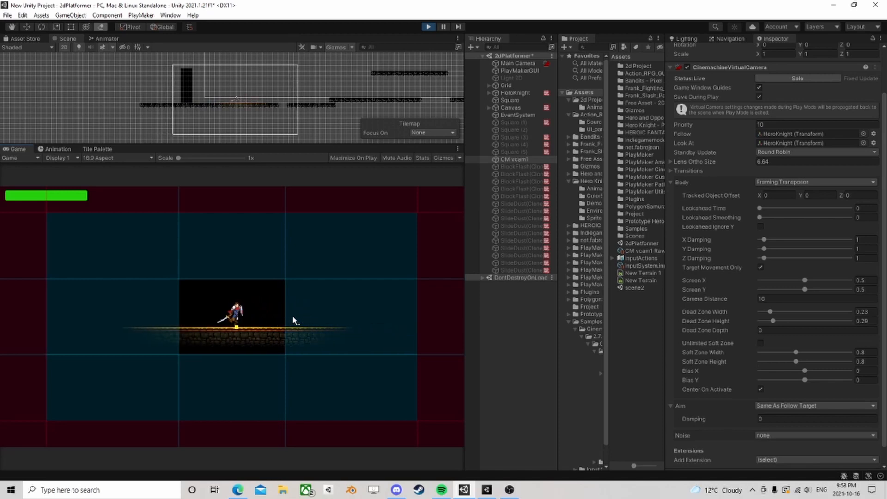
key("d")
key("a")
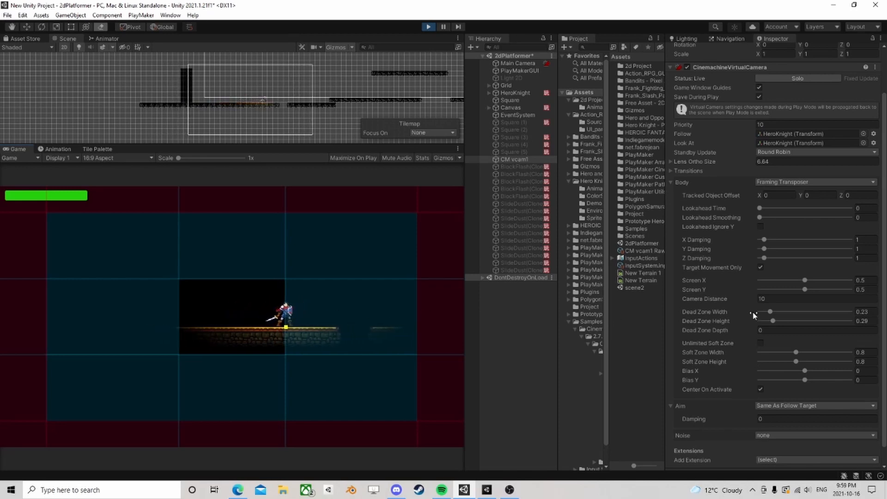
key("d")
Set Soft Zone Width to 0.26 and Soft Zone Height to 0.33, and test by running and jumping across the platforms.
left_click_drag(796, 354, 772, 361)
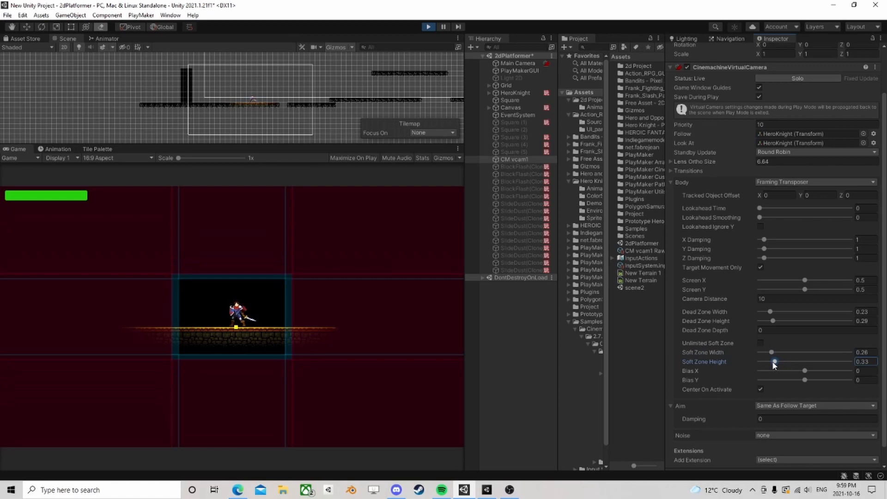
key("Right")
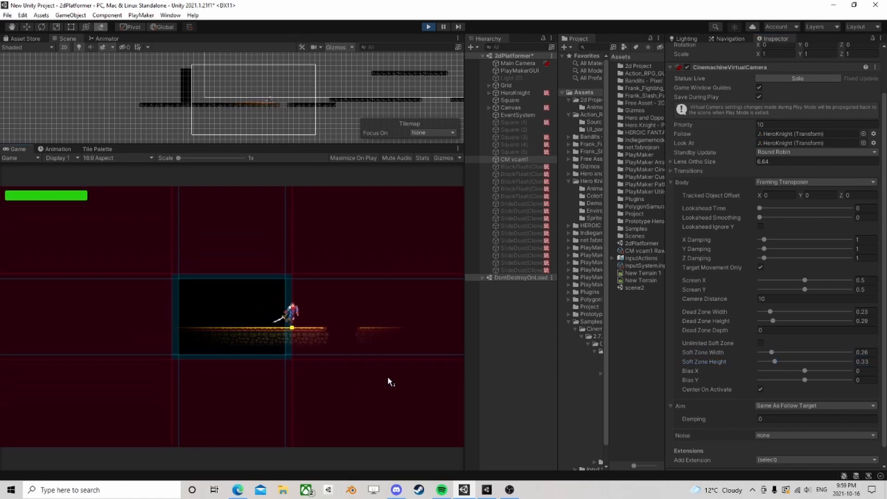
key("space")
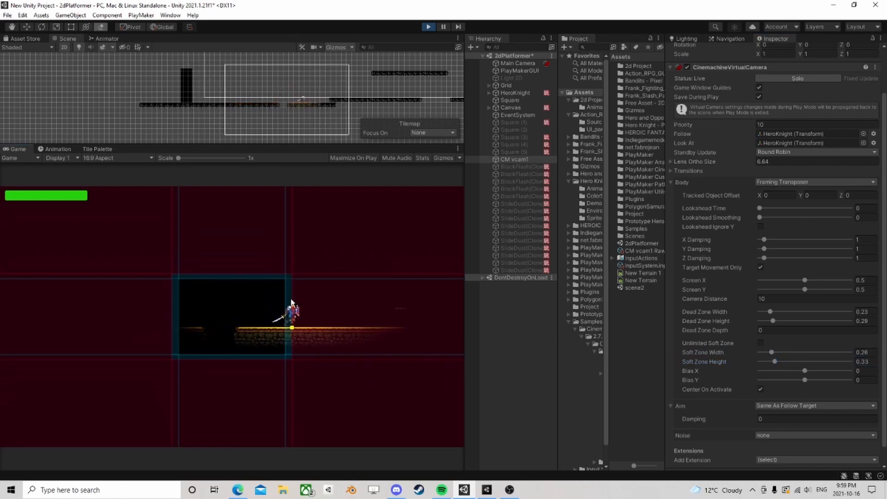
key("space")
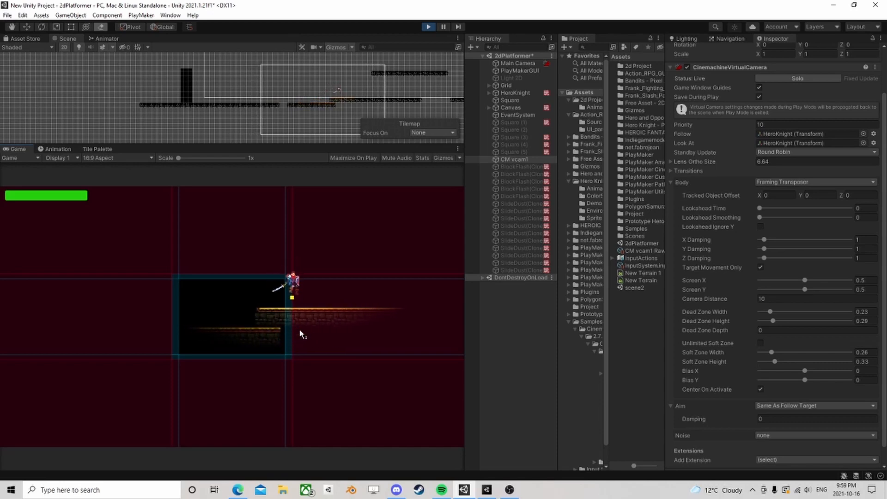
key("Left")
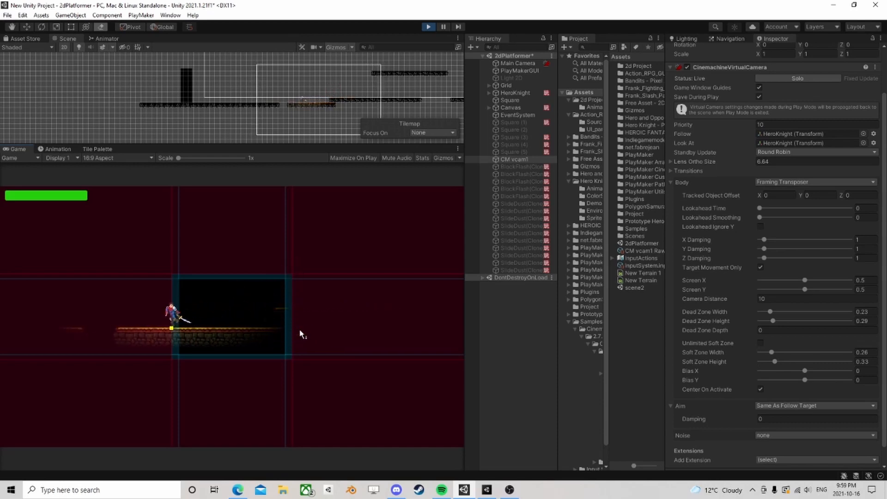
key("space")
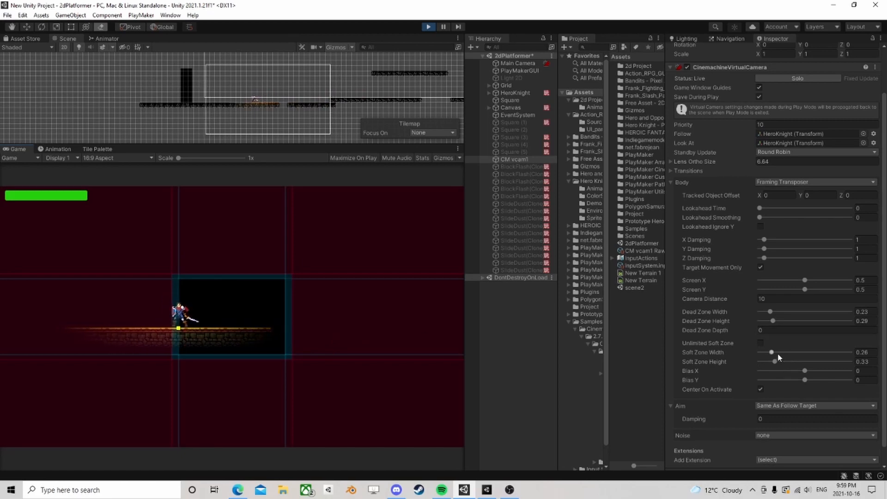
Set Soft Zone Width to 0.37, Soft Zone Height to 0.4 and X Damping to 1.7, and test by walking left and right.
left_click_drag(775, 363, 779, 354)
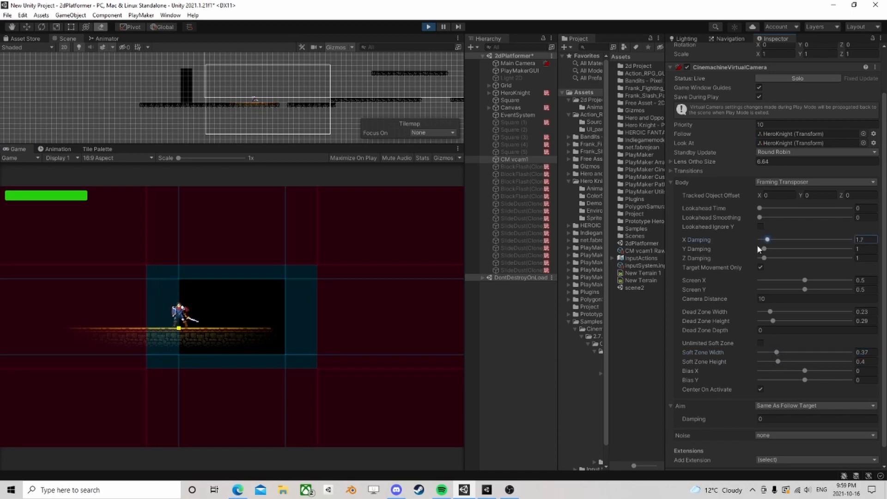
left_click(279, 413)
key("a")
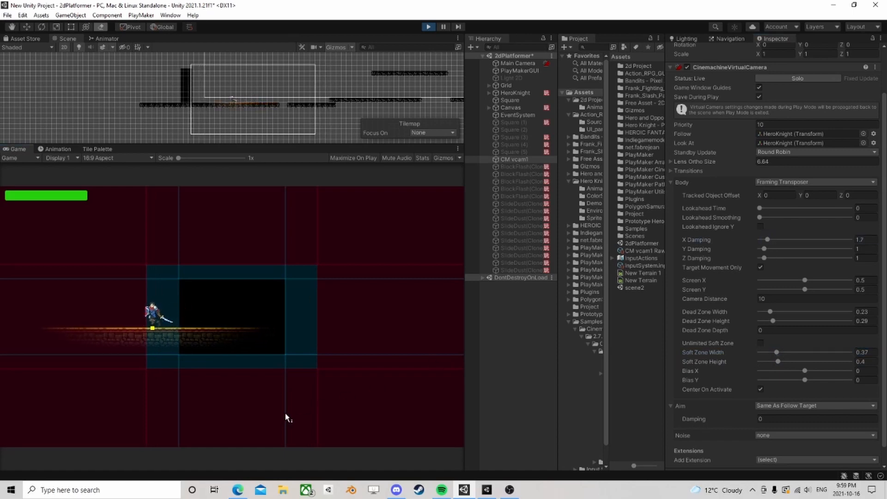
key("d")
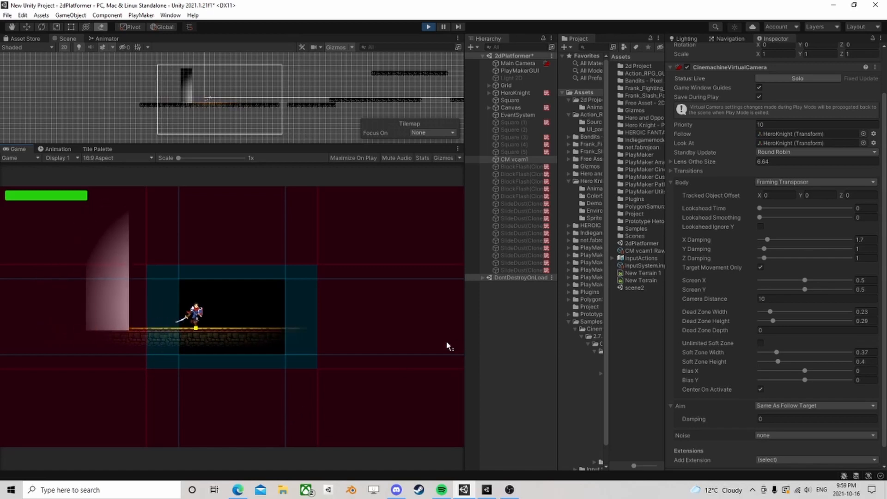
Set the Framing Transposer's Y Damping to 2.6 and test it by running and jumping the hero in both directions.
left_click_drag(764, 248, 771, 252)
left_click(352, 359)
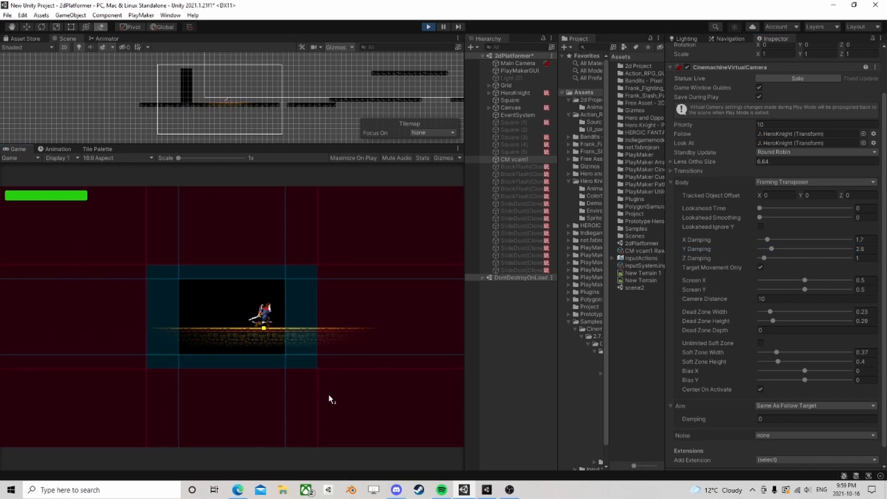
key("a")
key("space")
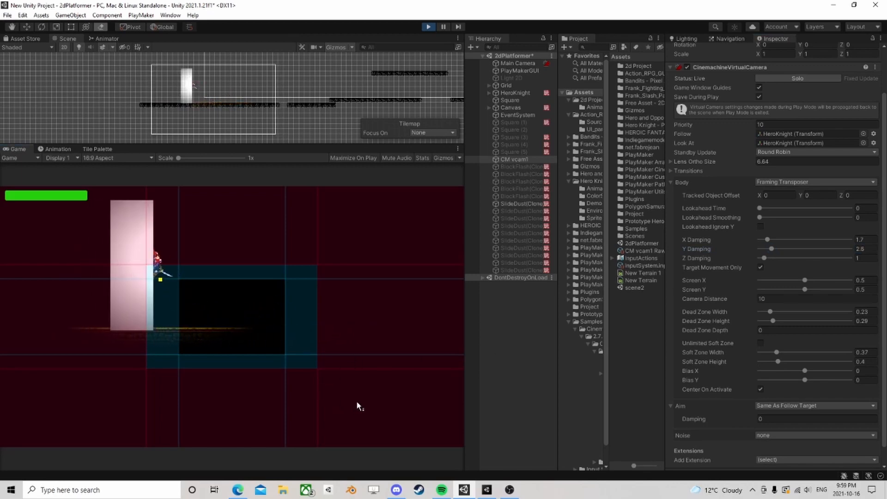
key("d")
key("space")
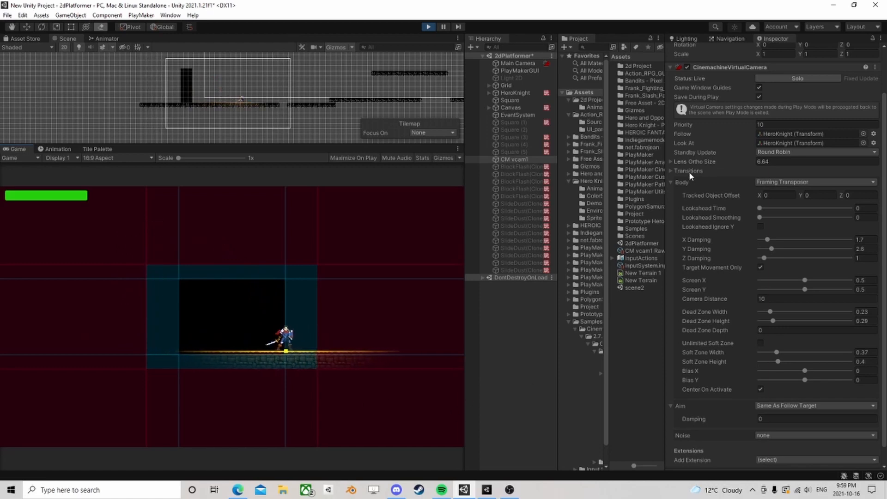
Stop the running game and set the virtual camera's X Damping and Y Damping to 1.5.
scroll(714, 252, "down", 1)
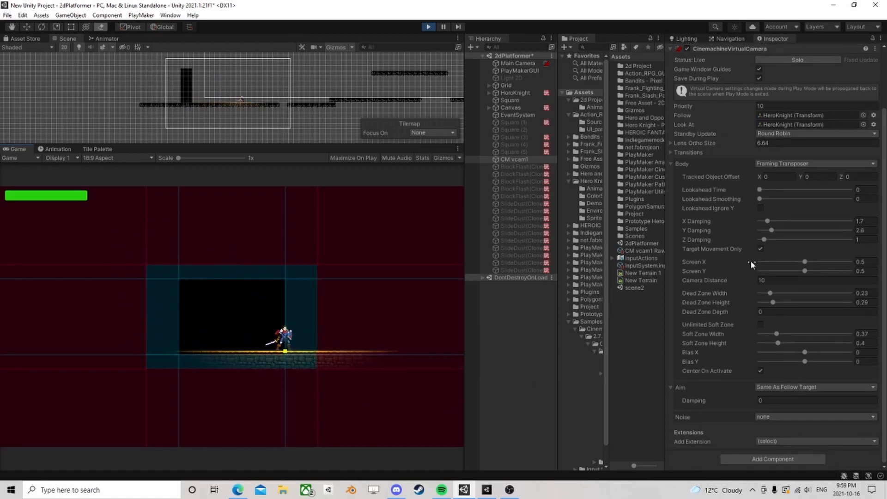
left_click(429, 29)
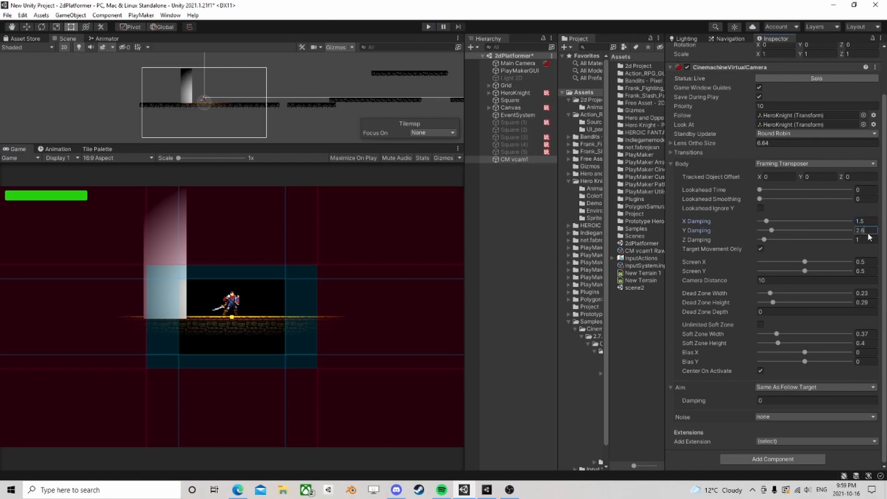
scroll(828, 264, "up", 3)
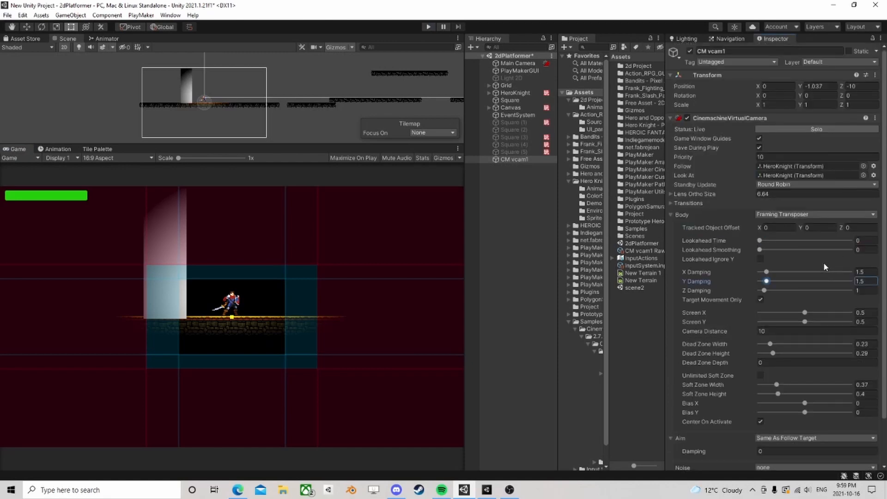
Add a PlayMakerFSM component to CM vcam1 and open its FSM in the PlayMaker editor.
scroll(794, 298, "down", 3)
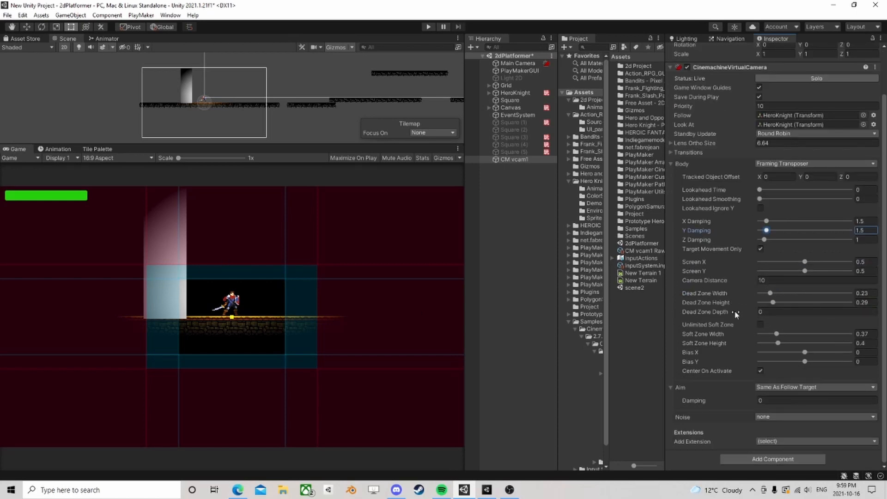
left_click(785, 458)
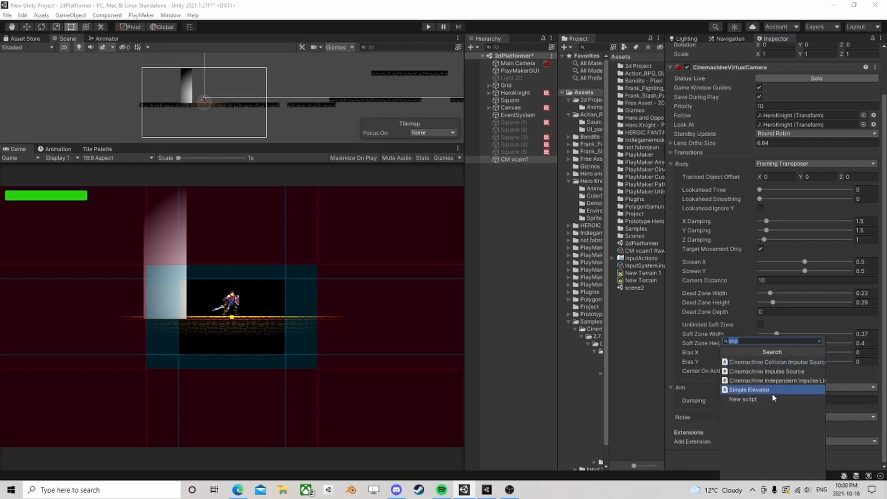
type("fs")
left_click(751, 371)
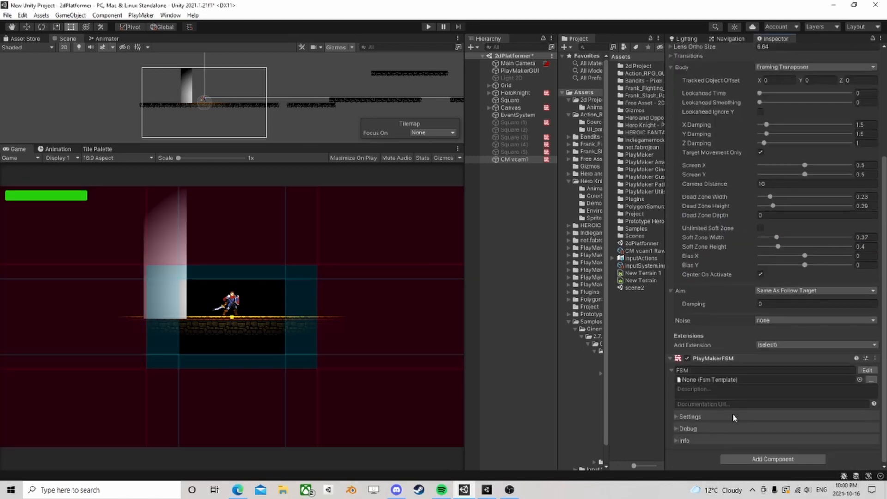
left_click(867, 369)
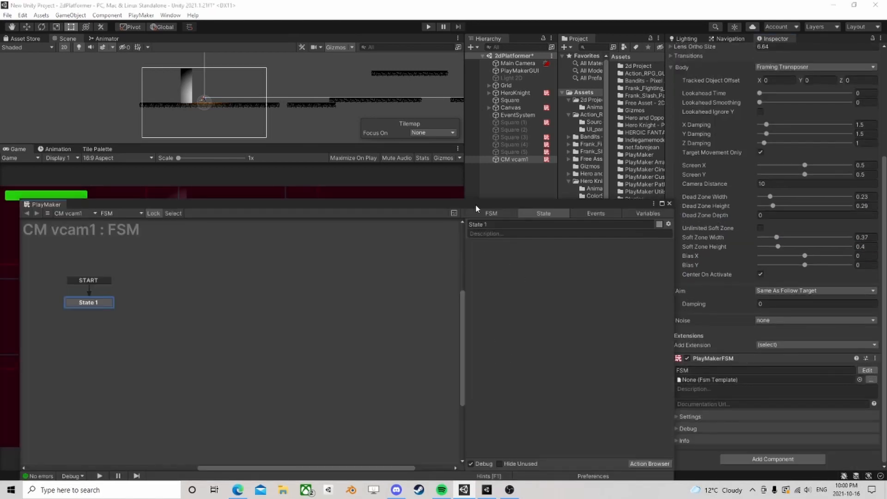
left_click_drag(476, 204, 494, 117)
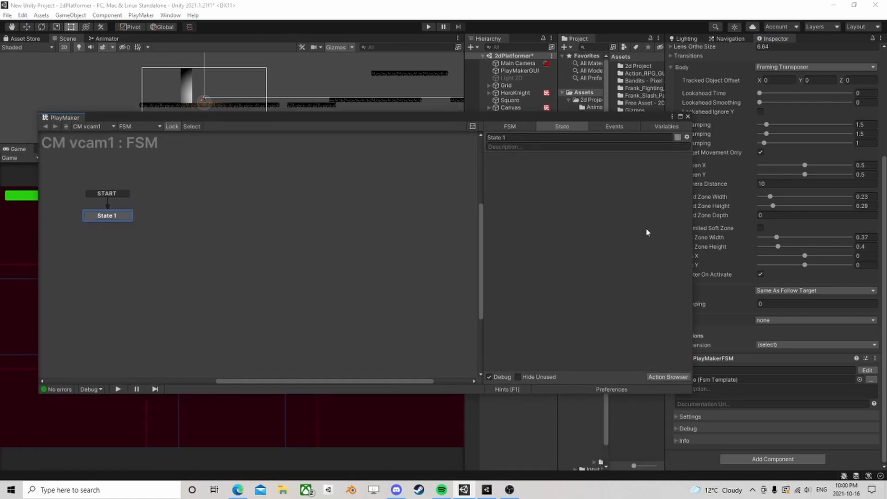
Show HeroKnight's properties and add a Find Game Object action to State 1 of the CM vcam1 FSM.
left_click(515, 93)
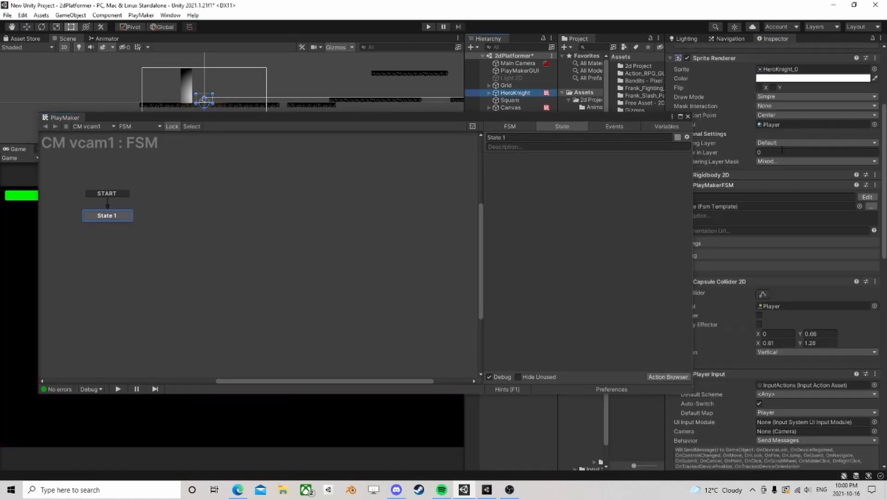
left_click(110, 219)
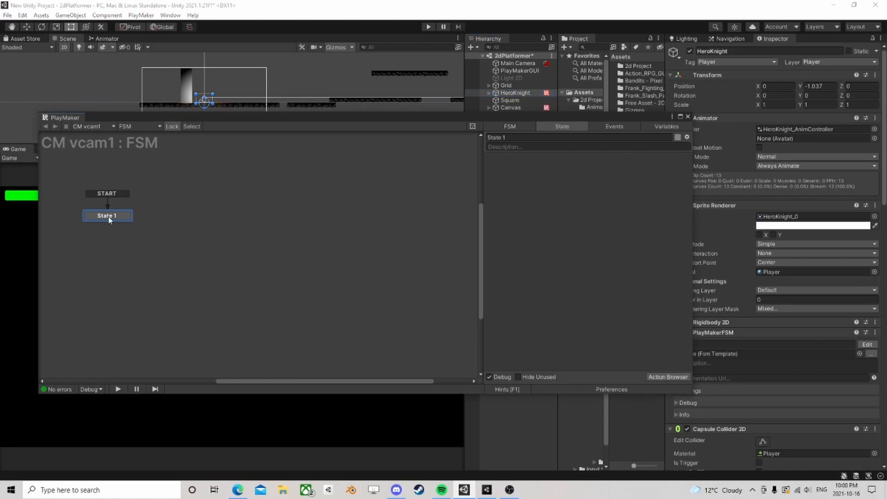
left_click(671, 378)
type("find game")
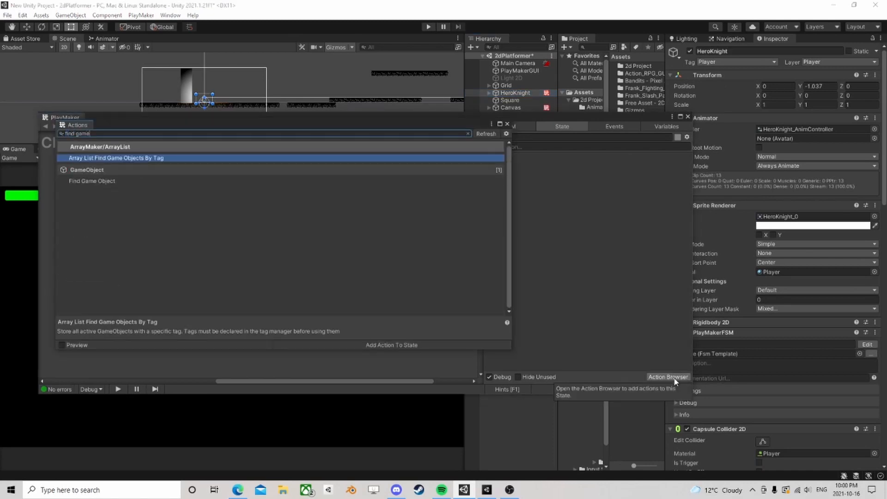
key("Down")
key("Return")
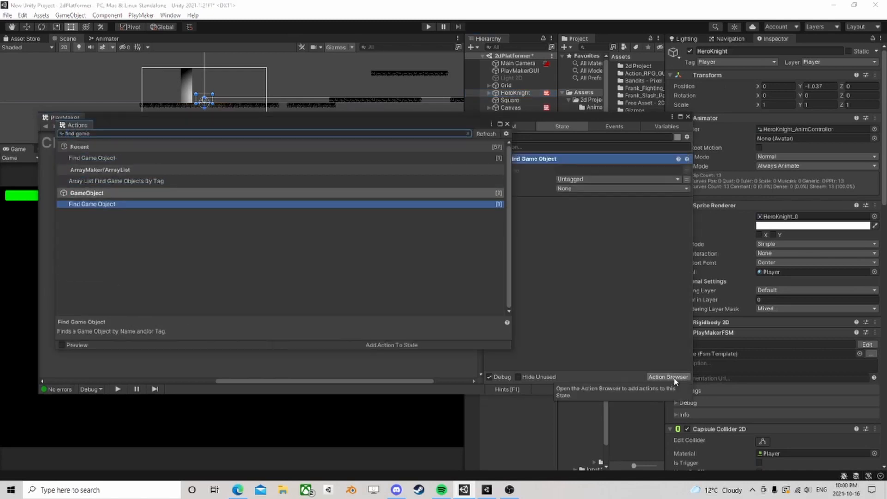
left_click(507, 124)
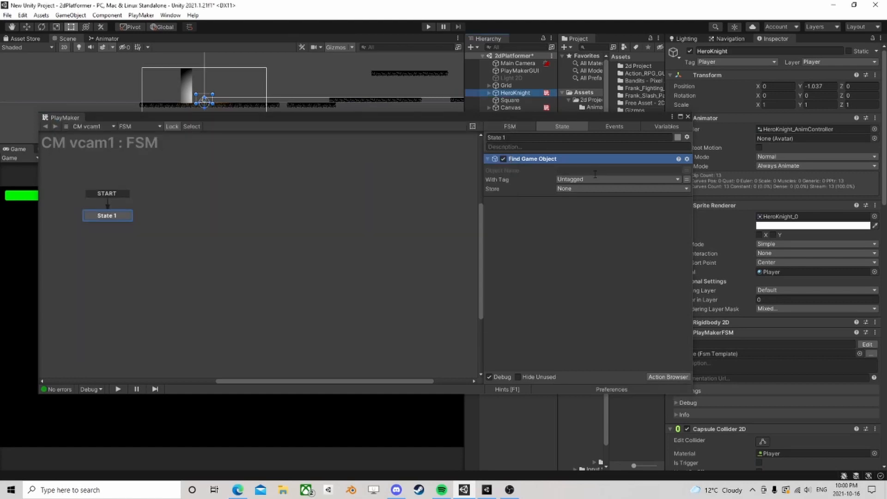
Set the Find Game Object action's Object Name to HeroKnight, copied from the object itself, and its tag to Player.
left_click(670, 171)
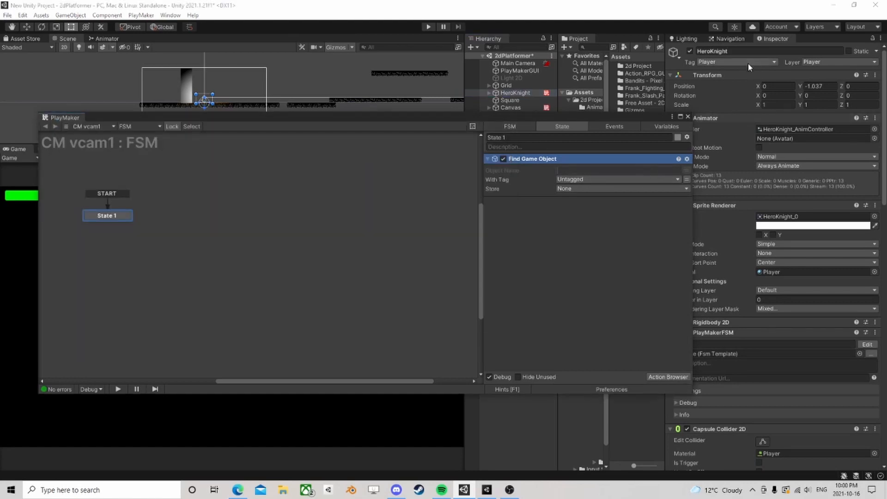
left_click(740, 52)
key("ctrl+c")
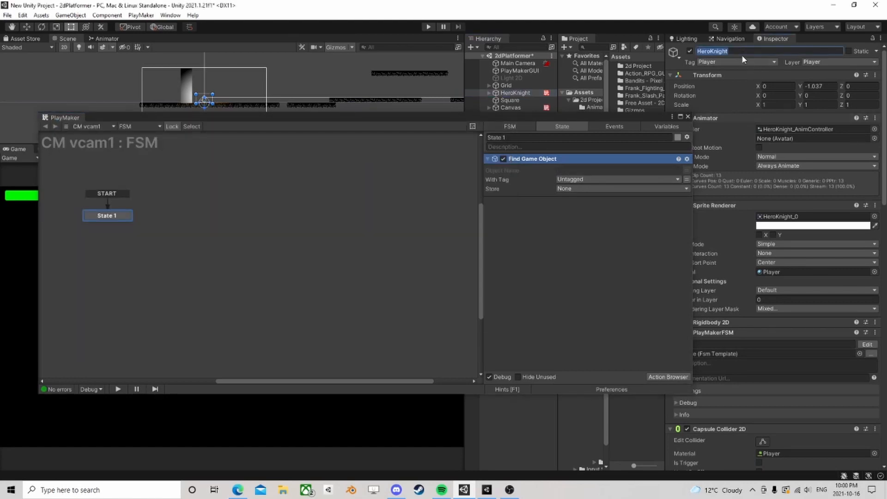
left_click(572, 170)
key("ctrl+v")
left_click(603, 178)
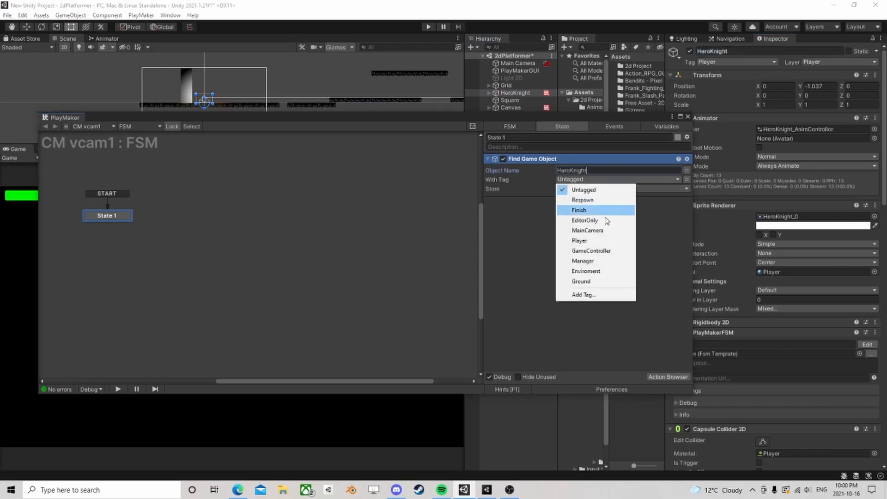
left_click(588, 241)
Store the found game object in a new variable named player.
left_click(583, 190)
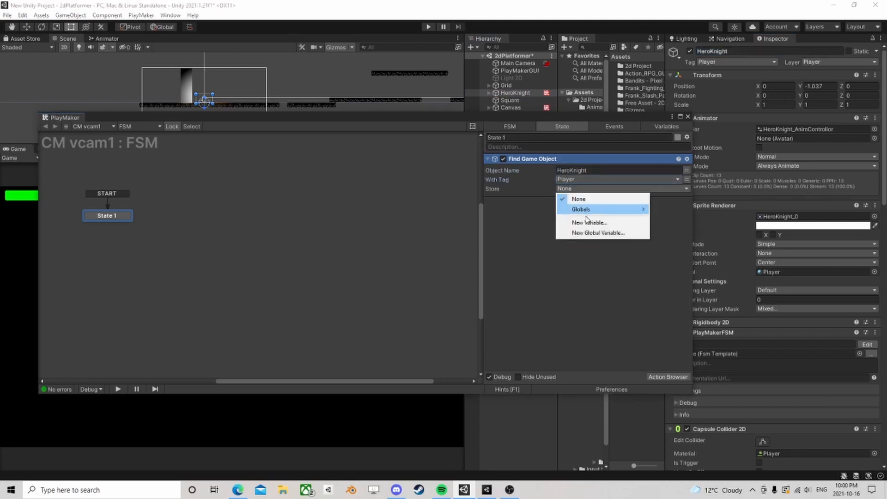
left_click(587, 222)
type("player")
left_click(583, 225)
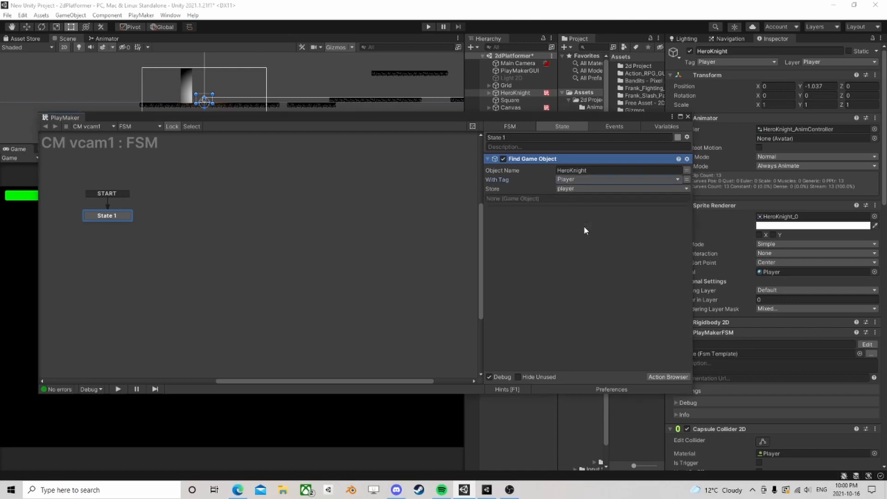
Add the Cinemachine actions Virtual Camera Set Follow Target and Virtual Camera Get Look At Target to State 1.
left_click(667, 377)
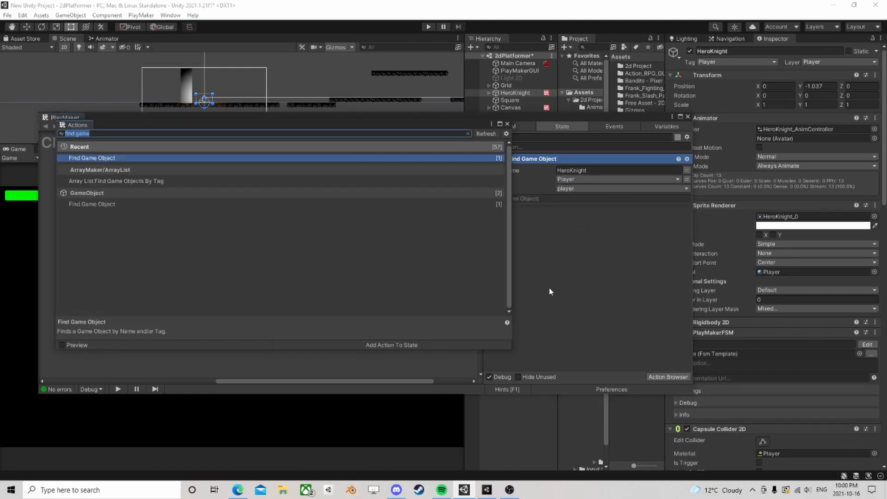
key("BackSpace")
scroll(145, 232, "down", 10)
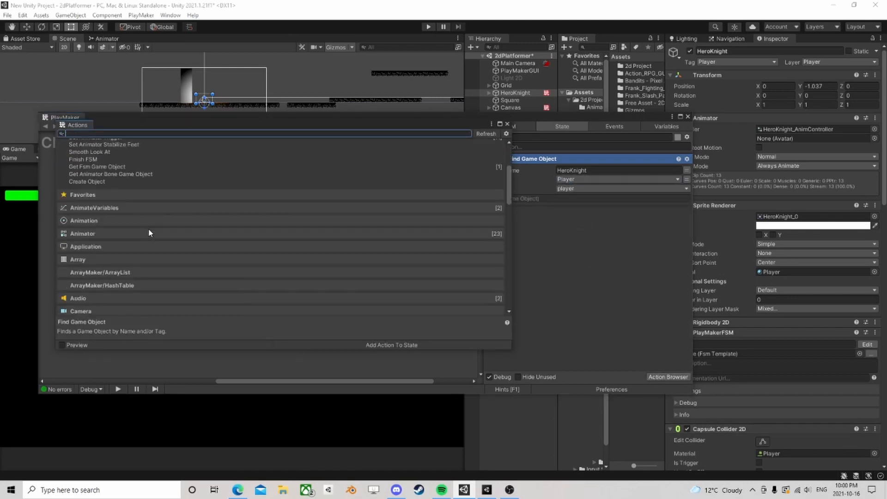
scroll(149, 233, "down", 5)
left_click(87, 226)
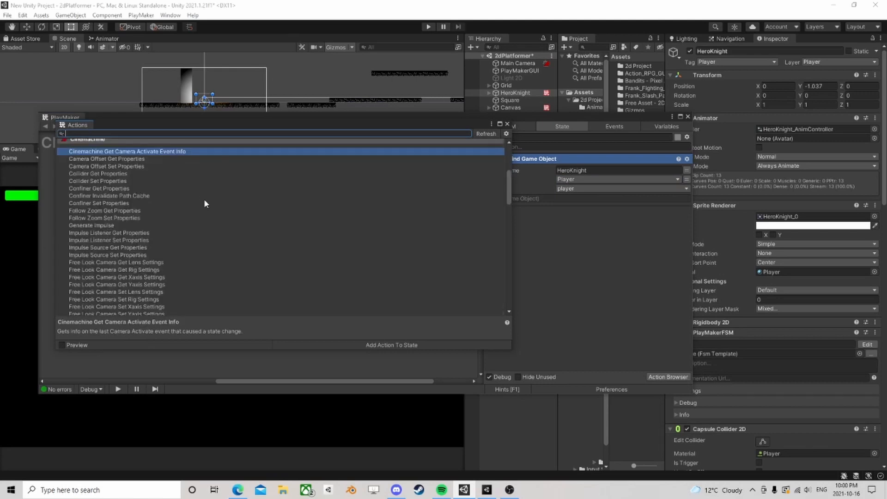
scroll(150, 207, "down", 8)
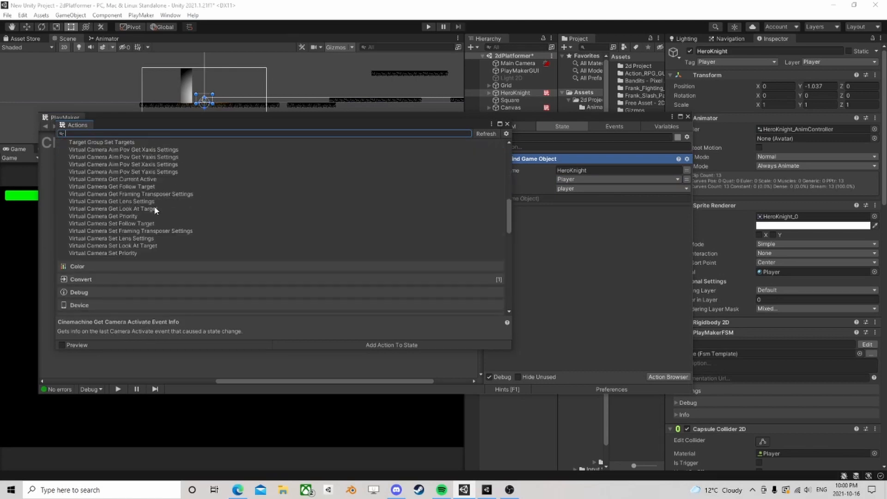
scroll(155, 205, "up", 5)
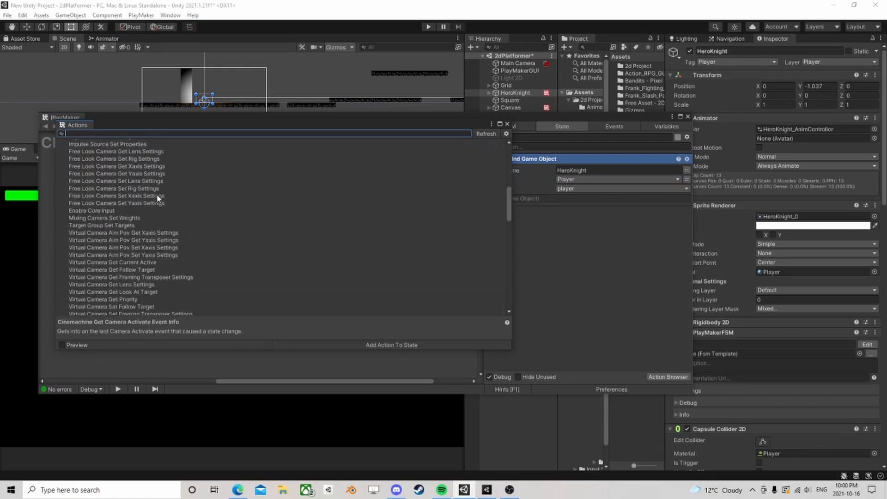
scroll(157, 196, "up", 3)
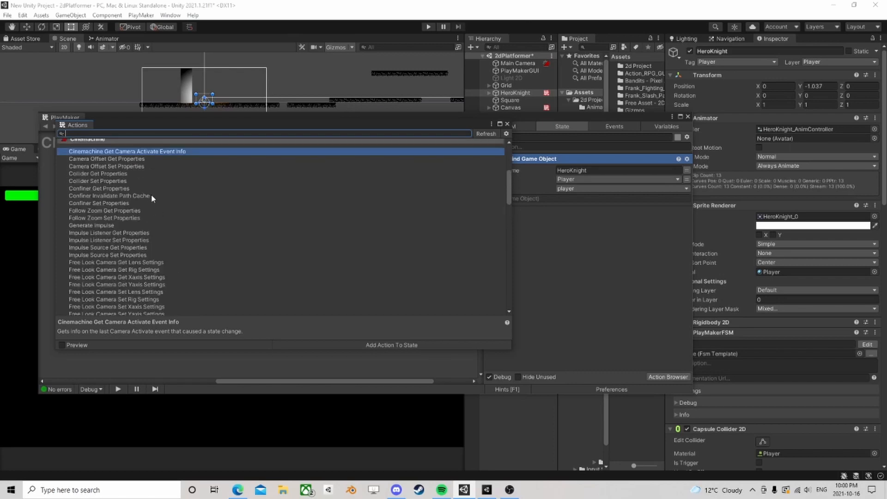
scroll(152, 198, "down", 4)
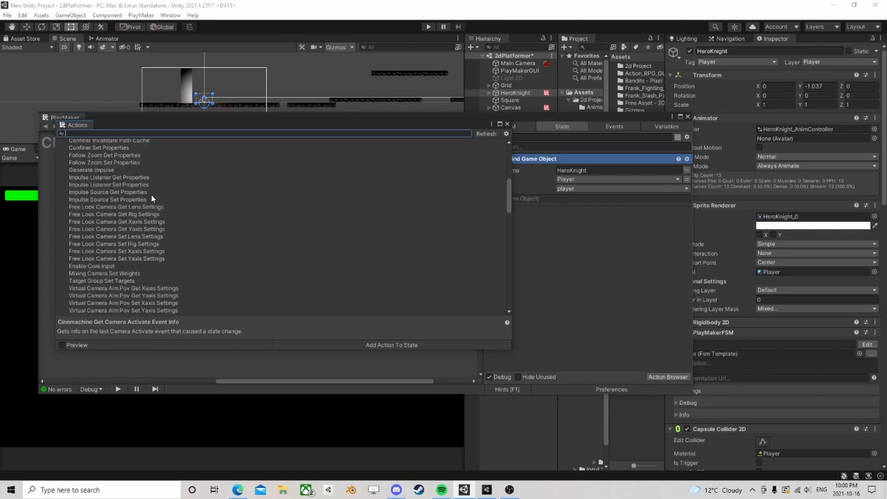
scroll(152, 197, "down", 4)
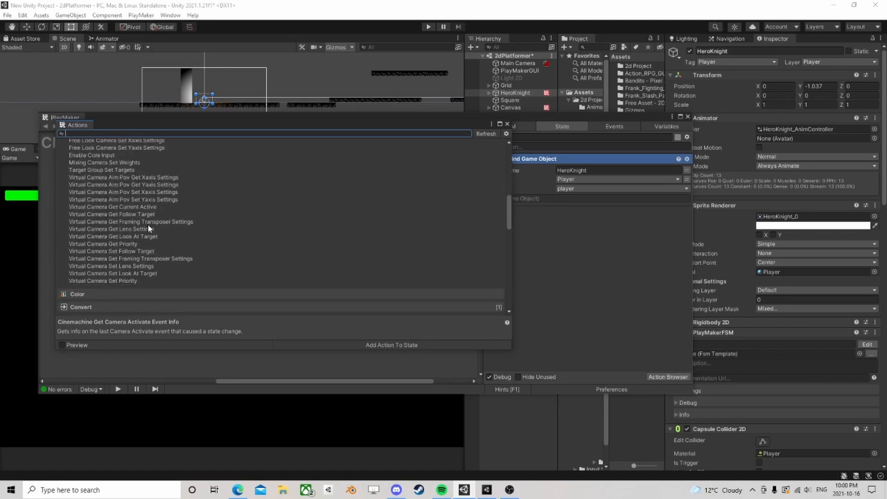
left_click(129, 236)
double_click(144, 252)
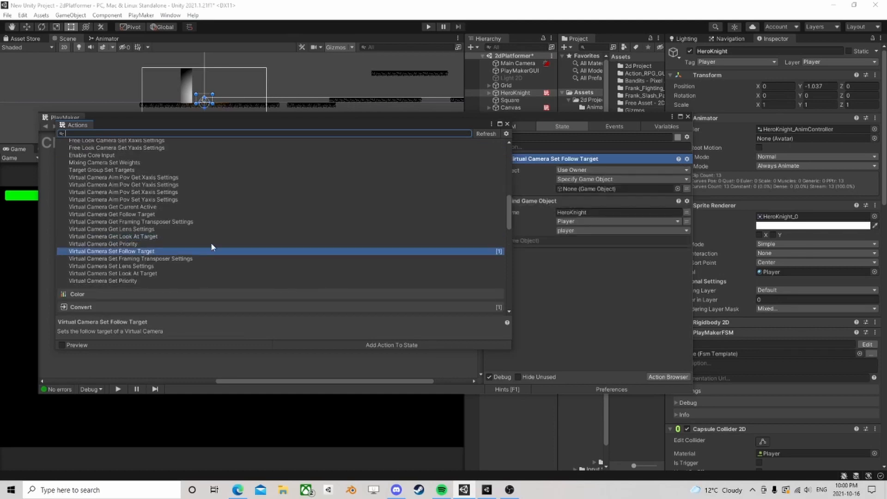
double_click(133, 237)
left_click(507, 124)
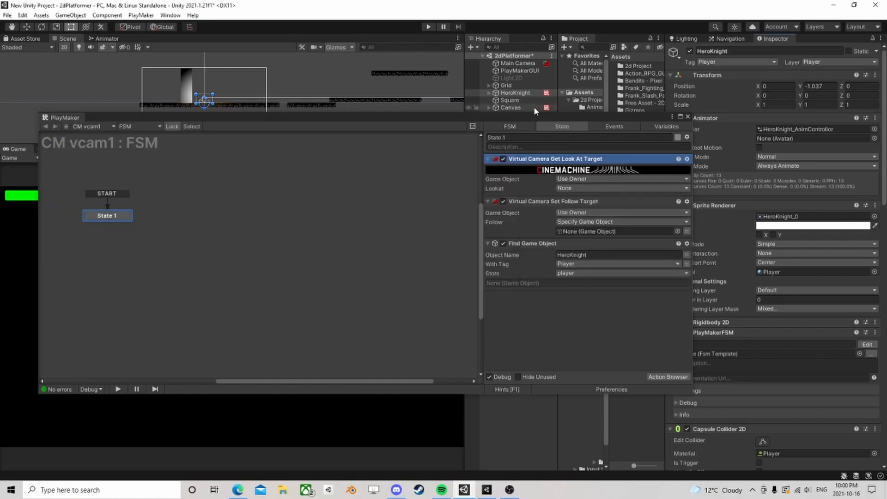
Move the FSM editor clear of the object list, select CM vcam1 and review its virtual camera settings.
left_click_drag(539, 120, 323, 85)
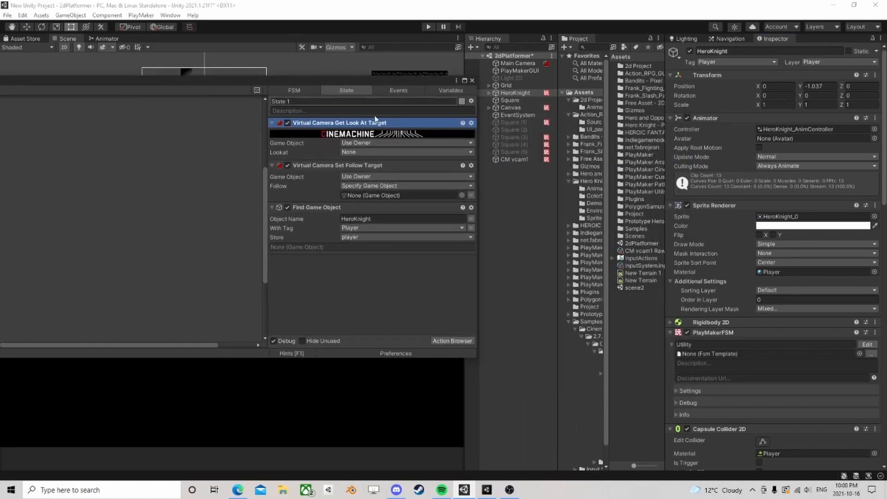
left_click(535, 160)
scroll(765, 214, "down", 3)
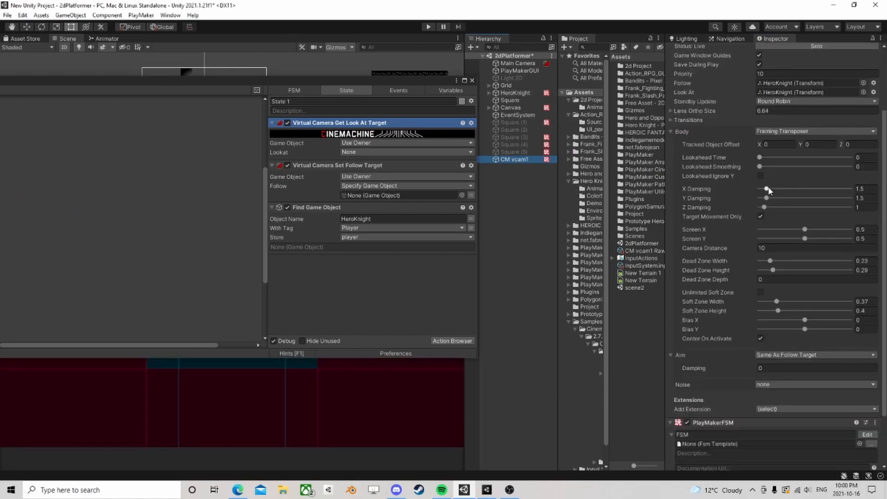
scroll(766, 185, "up", 3)
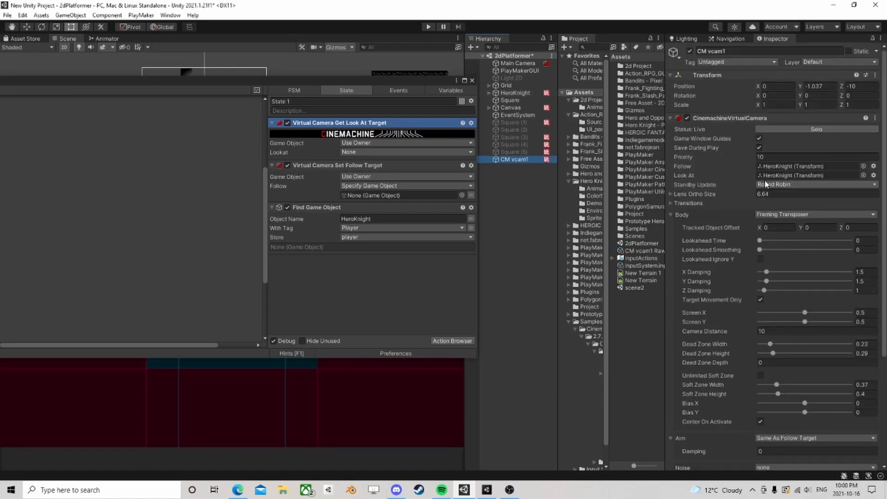
scroll(766, 184, "down", 5)
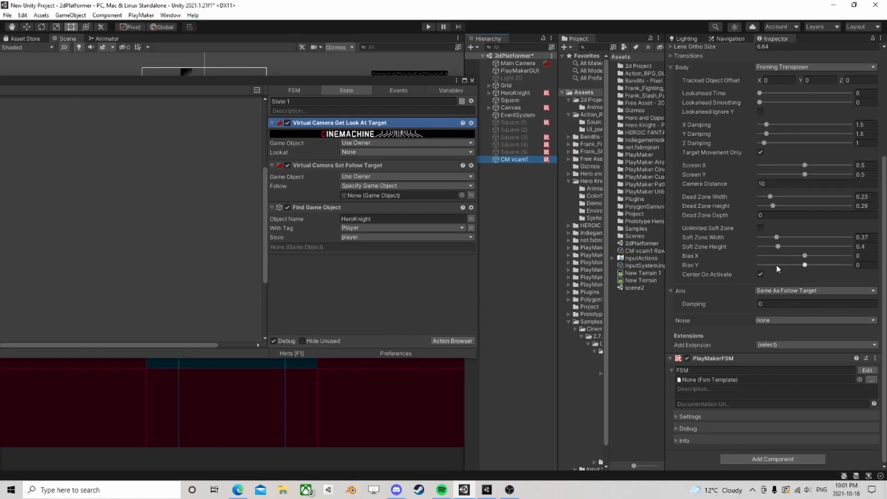
Set the Follow value of Virtual Camera Set Follow Target to the player variable and move the action below Find Game Object.
scroll(762, 286, "up", 5)
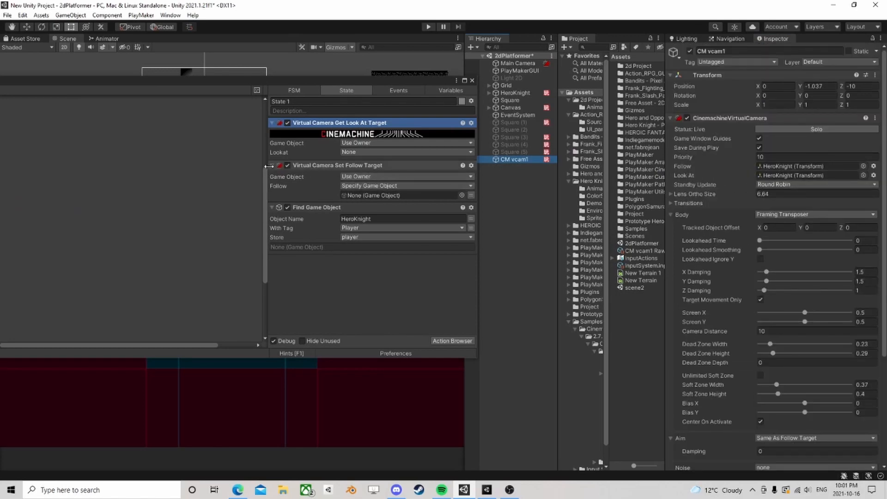
left_click(471, 195)
left_click(397, 195)
left_click(363, 216)
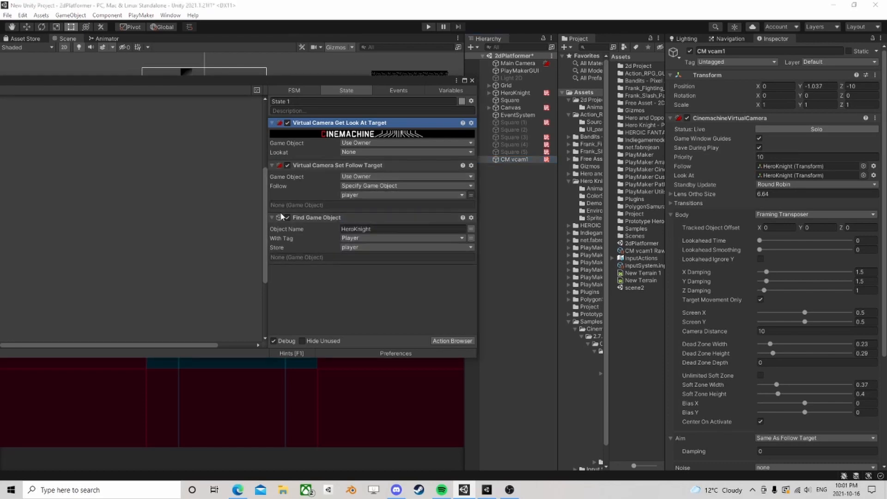
left_click_drag(309, 167, 332, 275)
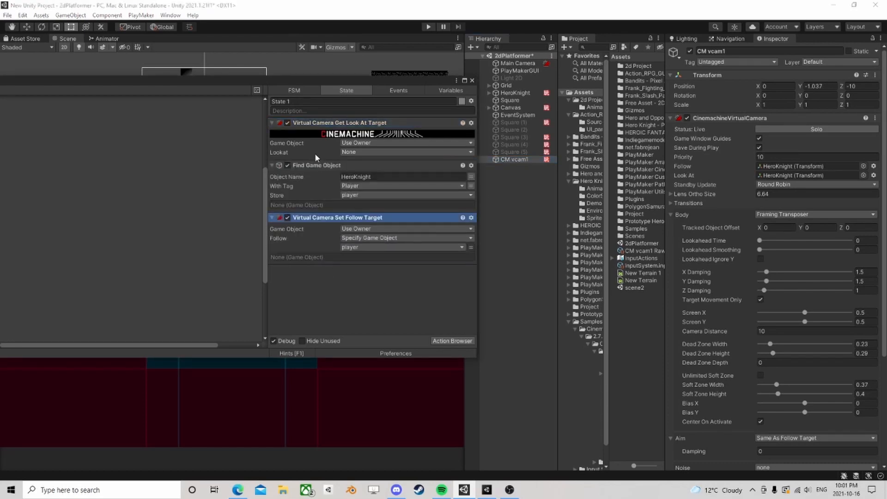
Disable the Virtual Camera Get Look At Target action, move it to the end of State 1, and briefly run the game.
left_click(288, 123)
left_click_drag(316, 123, 341, 277)
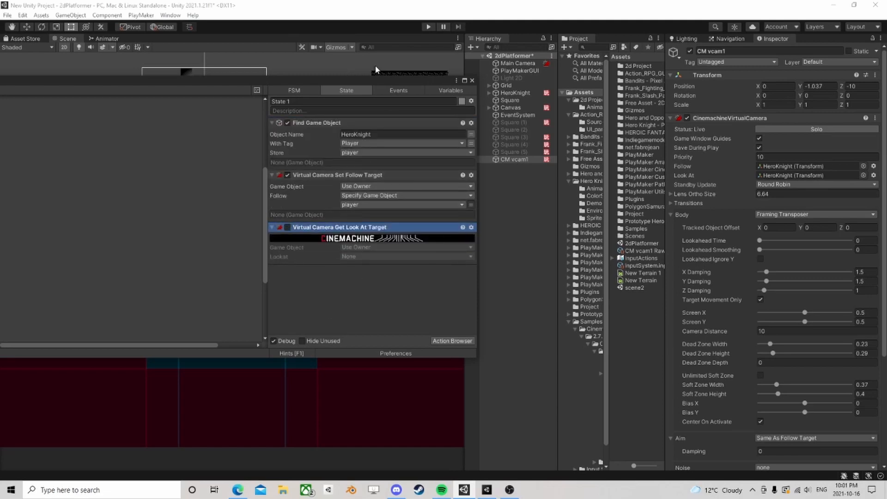
left_click(429, 26)
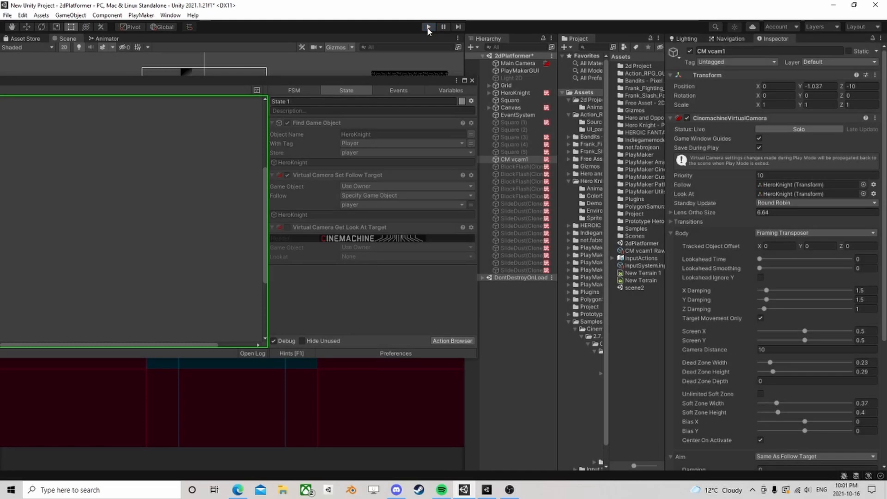
left_click(429, 26)
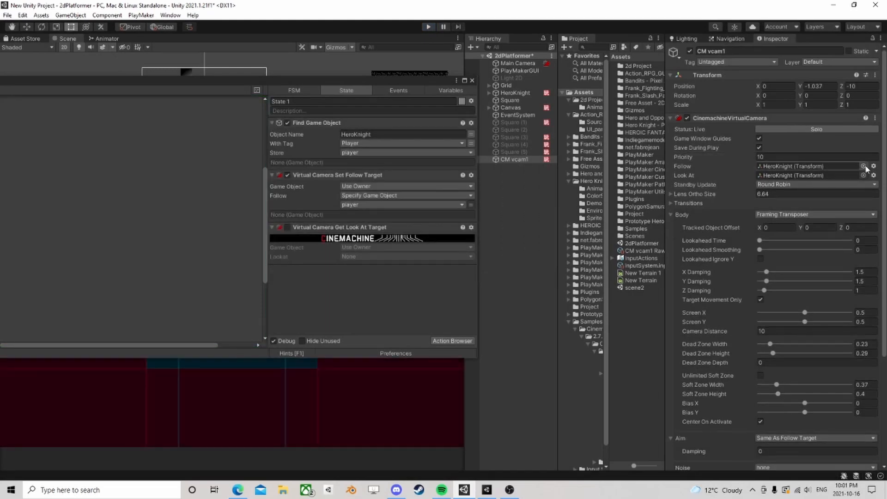
Set both the Follow and Look At targets of CM vcam1's virtual camera to None.
left_click(863, 170)
left_click(878, 132)
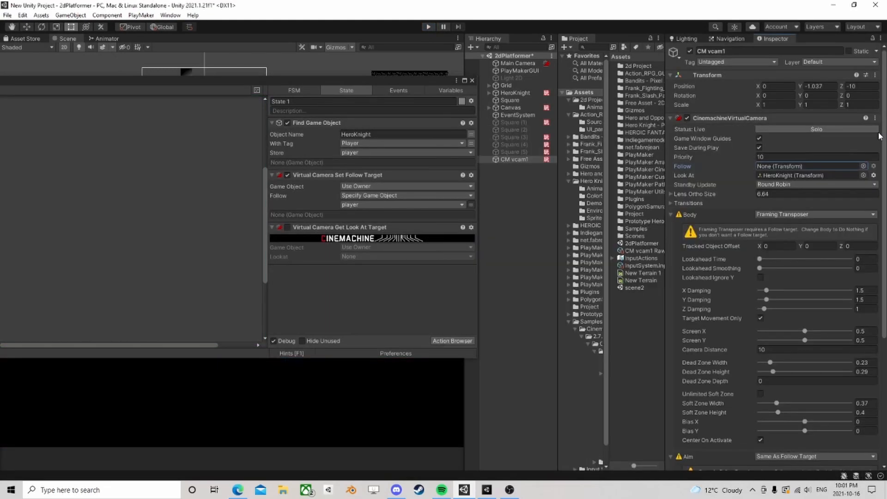
left_click(861, 176)
left_click(622, 161)
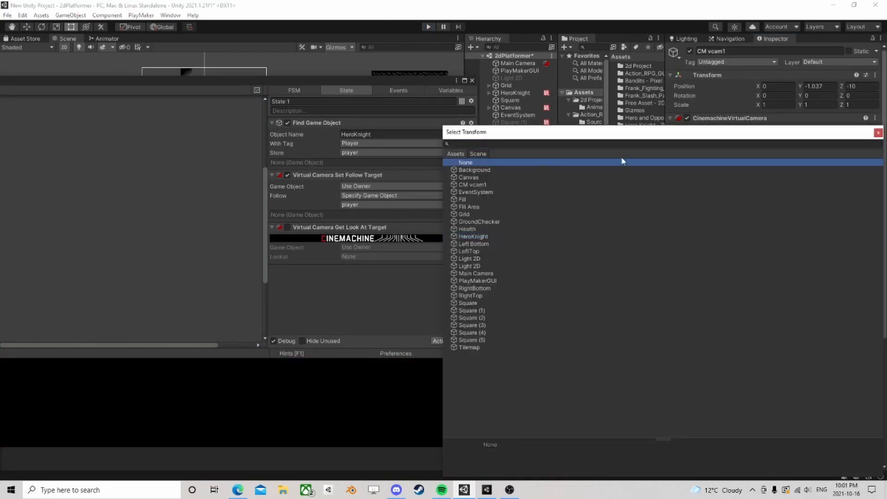
left_click(878, 133)
Run the game with the FSM editor moved off the character, and move HeroKnight right and left to test camera following.
left_click(428, 27)
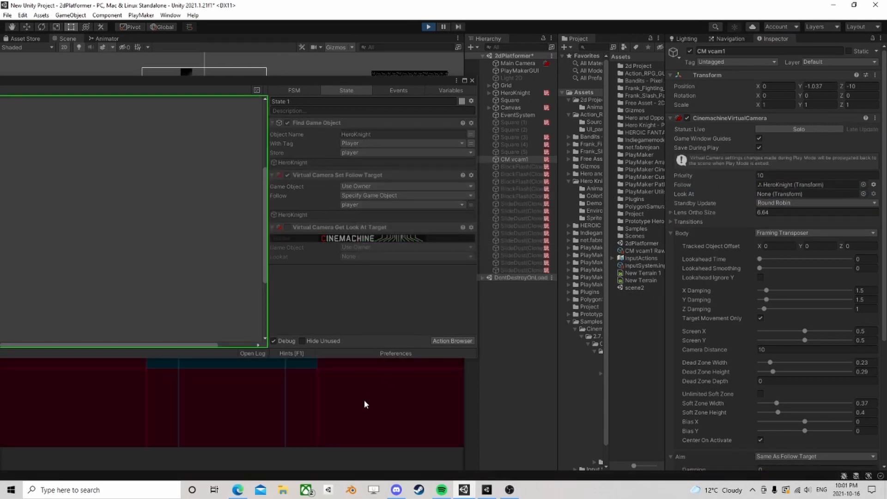
left_click_drag(318, 82, 666, 17)
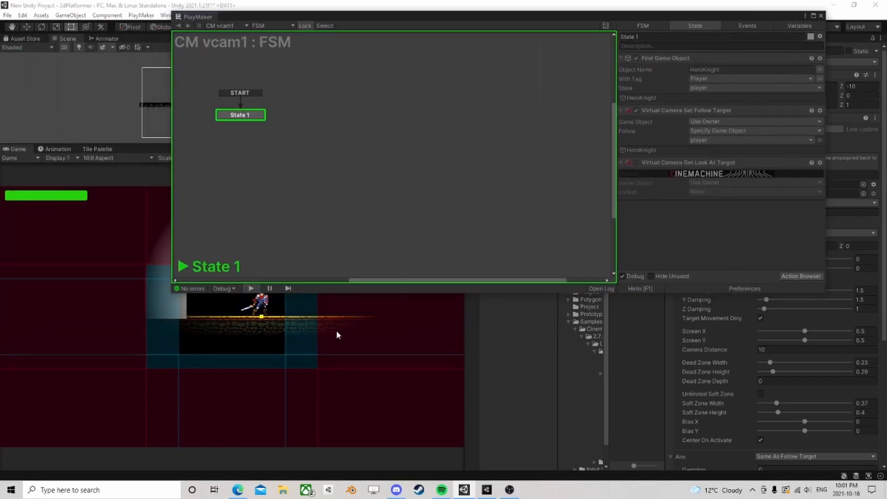
left_click(325, 354)
key("d")
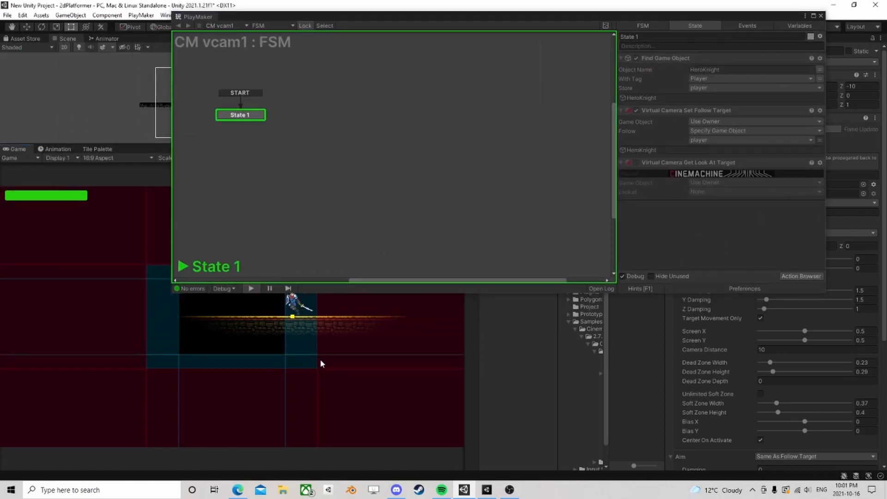
key("a")
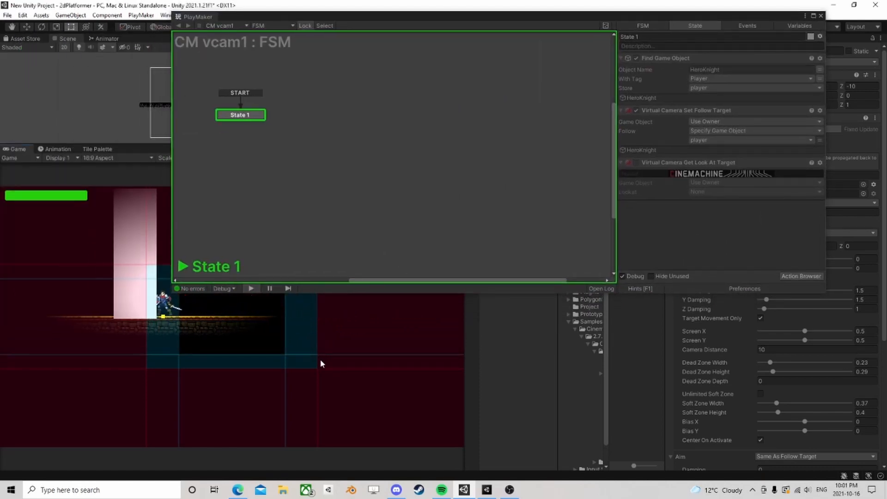
key("d")
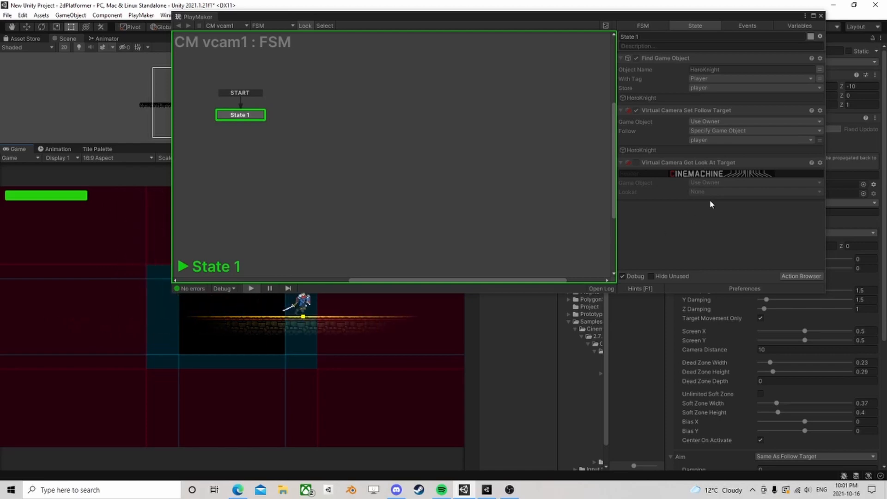
key("a")
Enable Virtual Camera Get Look At Target while the game runs and set its Lookat to the player variable.
left_click(636, 163)
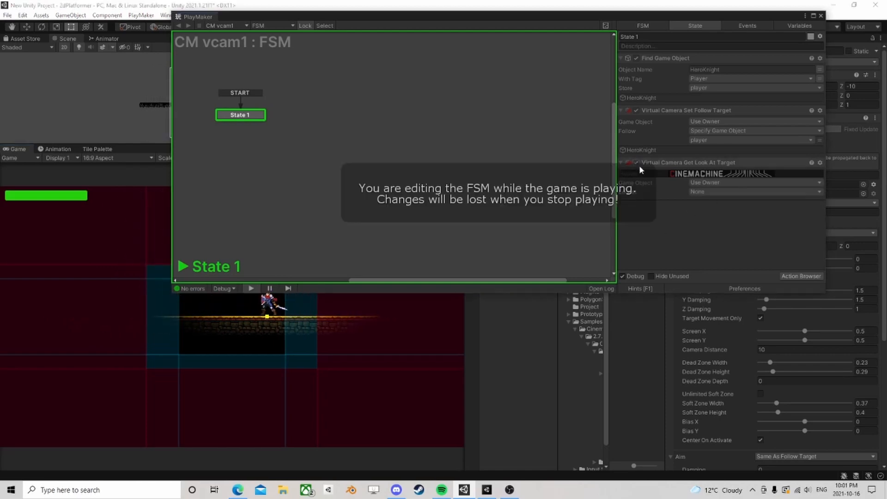
left_click_drag(634, 16, 386, 33)
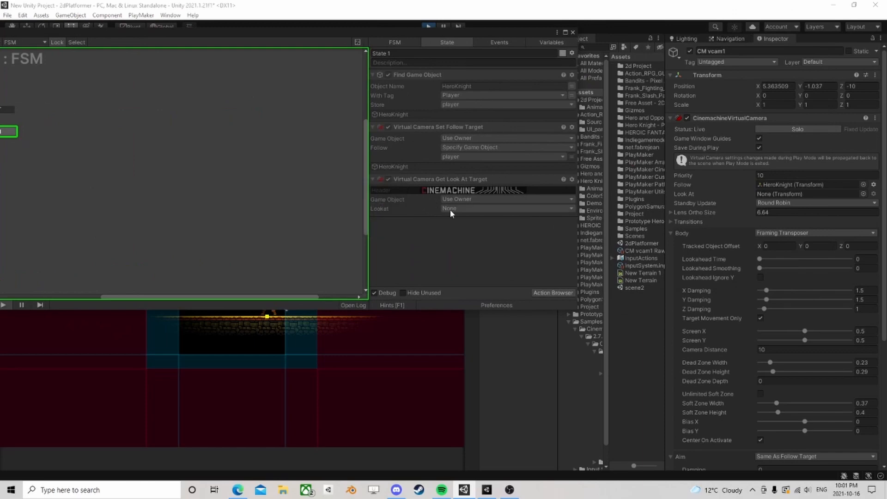
left_click(451, 208)
left_click(464, 229)
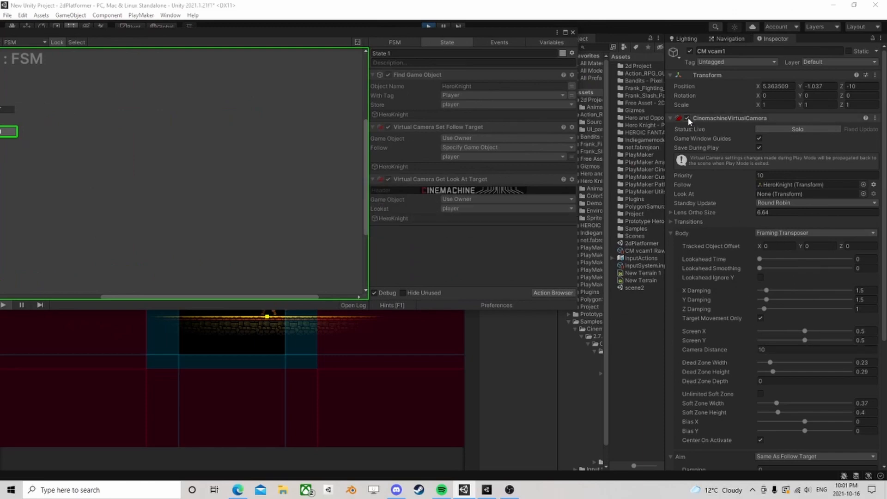
Restart CM vcam1's PlayMakerFSM component during play and move HeroKnight both ways to test the camera targets.
scroll(708, 242, "down", 4)
left_click(687, 347)
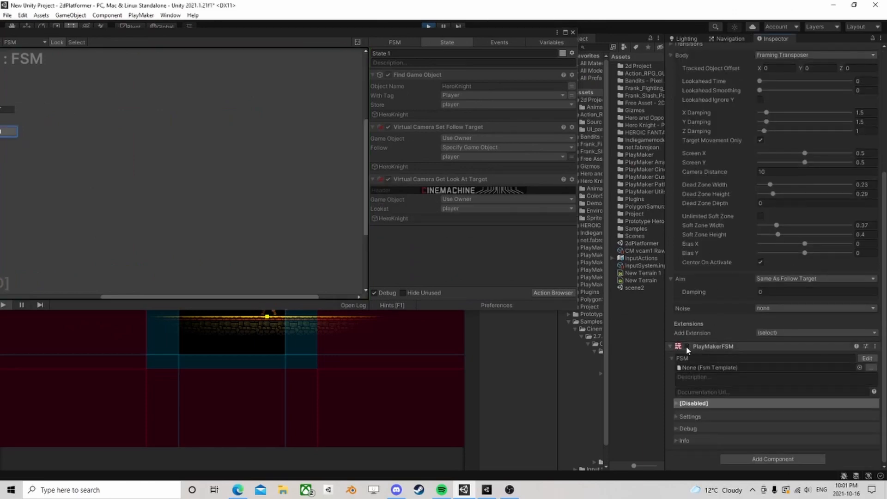
left_click(687, 347)
left_click(347, 398)
key("d")
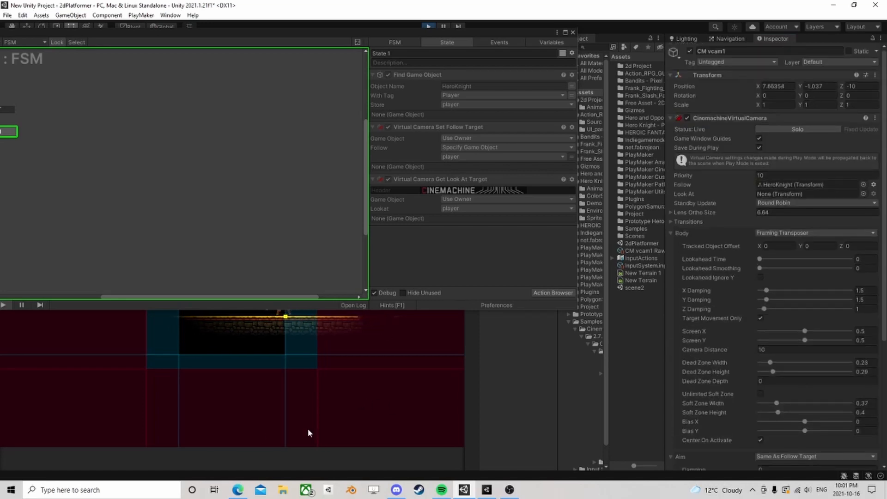
key("d")
key("a")
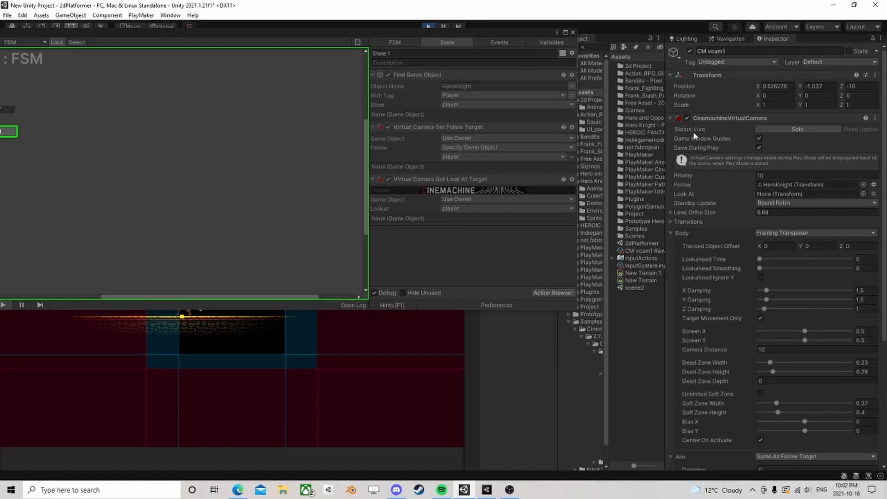
scroll(715, 197, "down", 4)
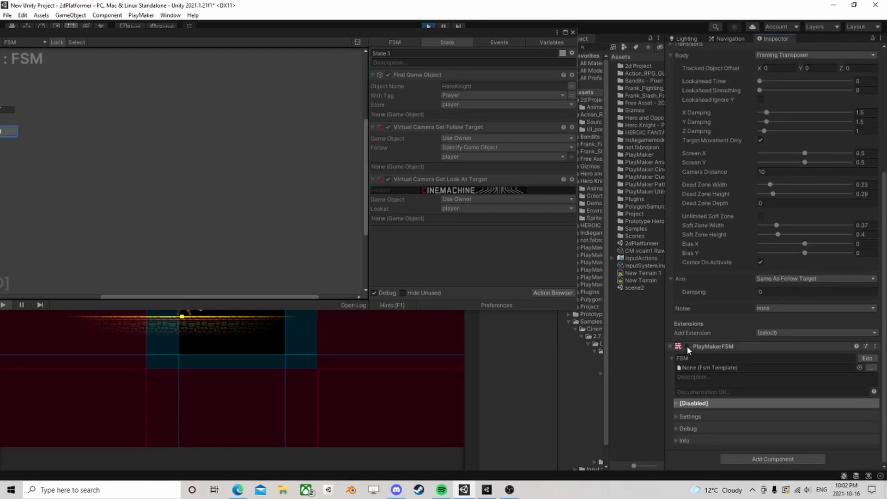
scroll(712, 287, "up", 4)
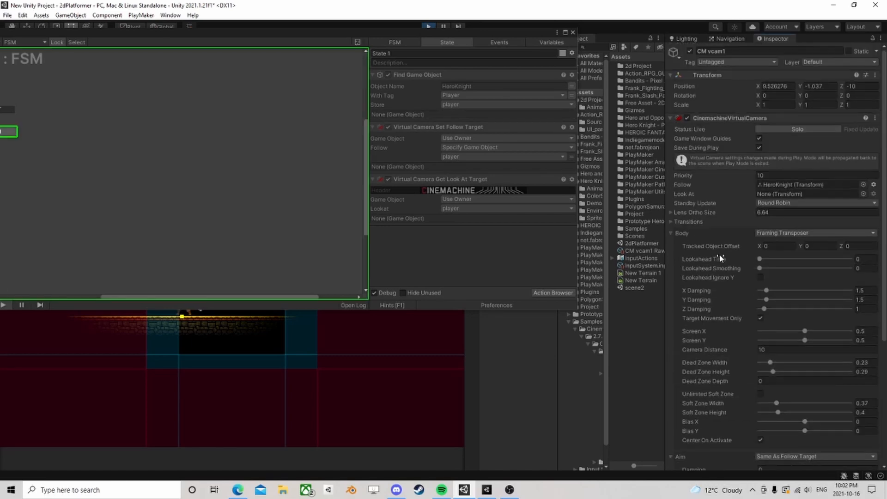
Check the HeroKnight object, switch Find Game Object's Object Name to an unset variable, and restart CM vcam1's FSM.
left_click_drag(511, 34, 337, 104)
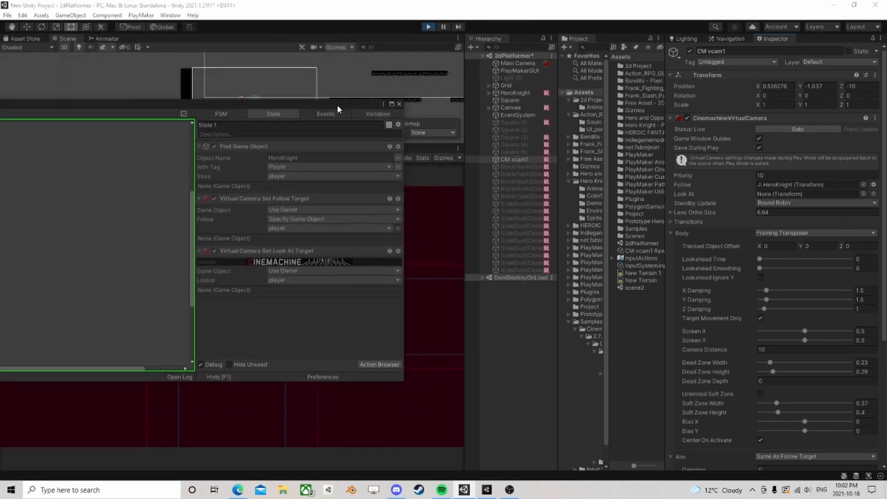
left_click(515, 94)
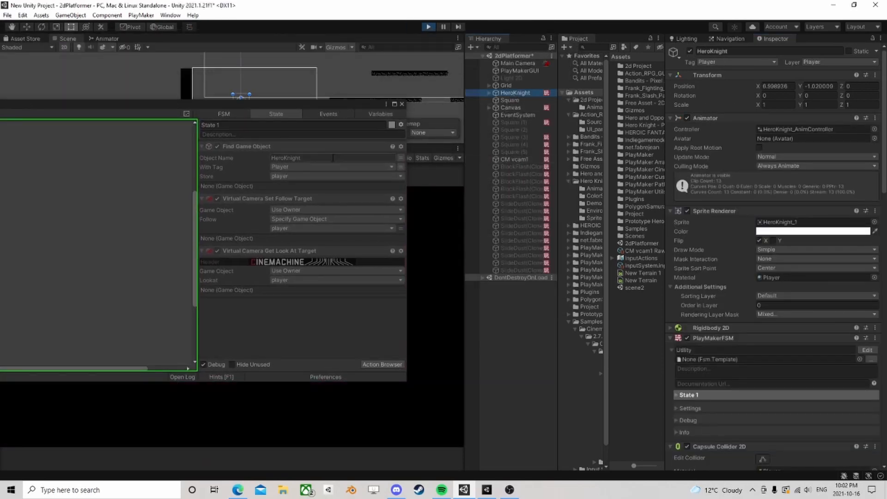
left_click(401, 158)
scroll(698, 194, "down", 5)
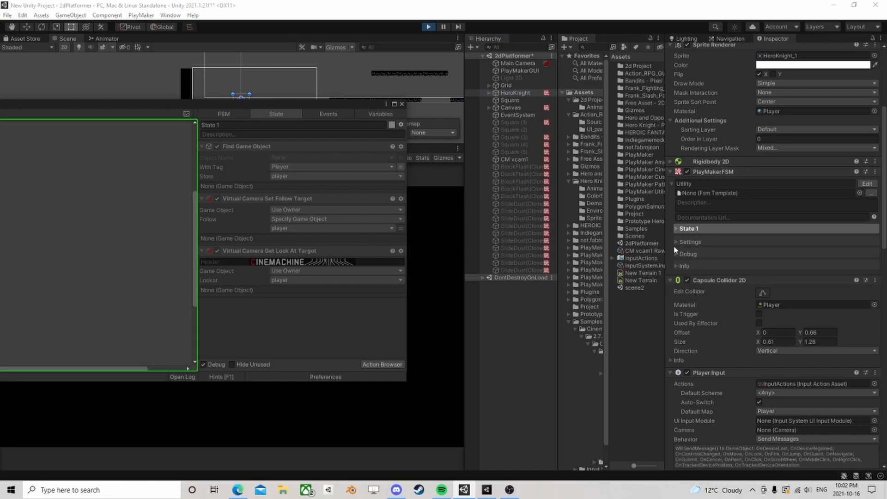
left_click(514, 159)
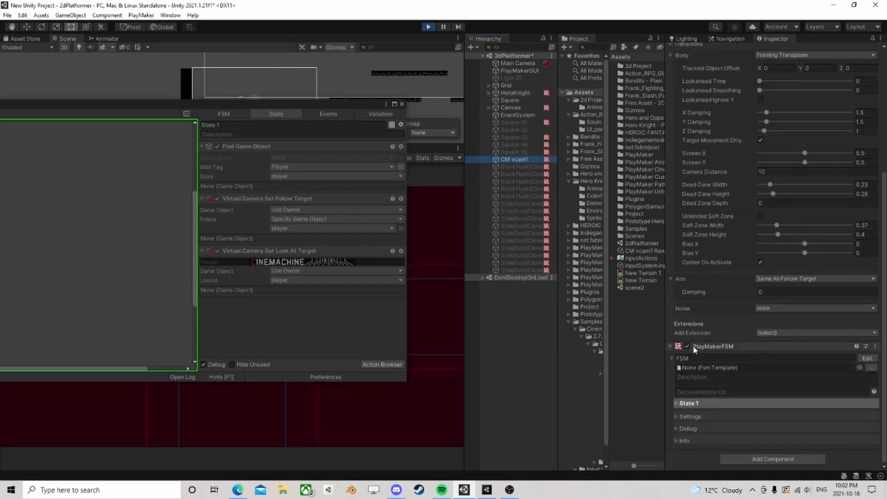
double_click(687, 345)
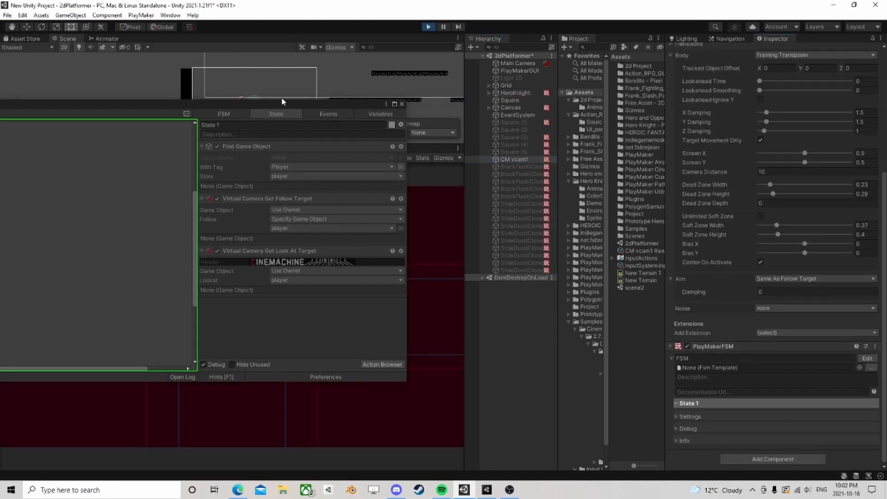
left_click_drag(278, 109, 323, 79)
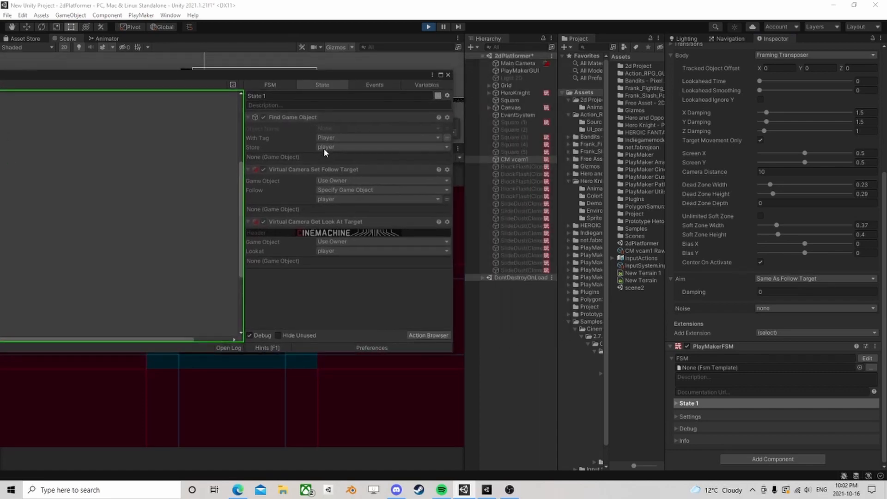
Stop the game, disable the Virtual Camera Set Follow Target action in State 1, and run the game again.
left_click(428, 27)
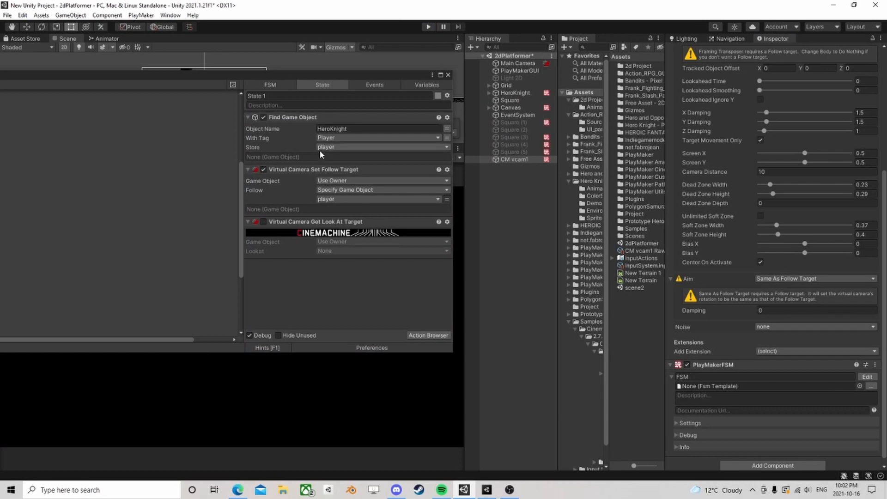
left_click(263, 169)
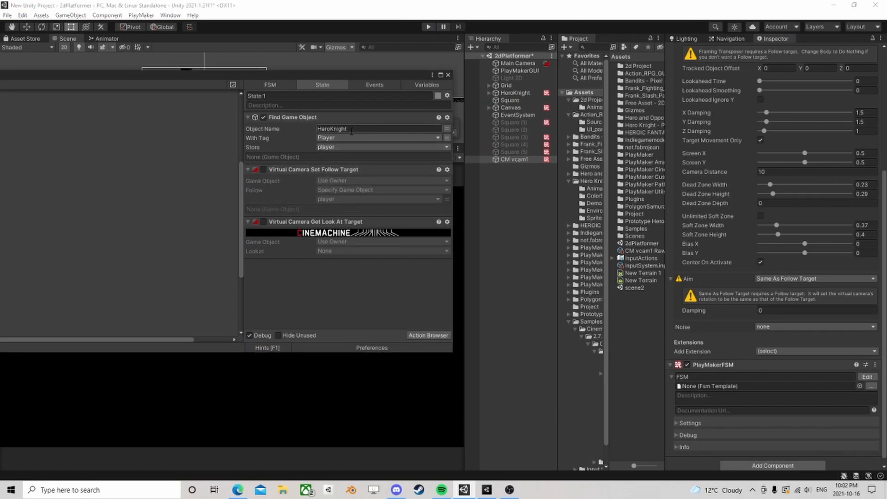
left_click(429, 27)
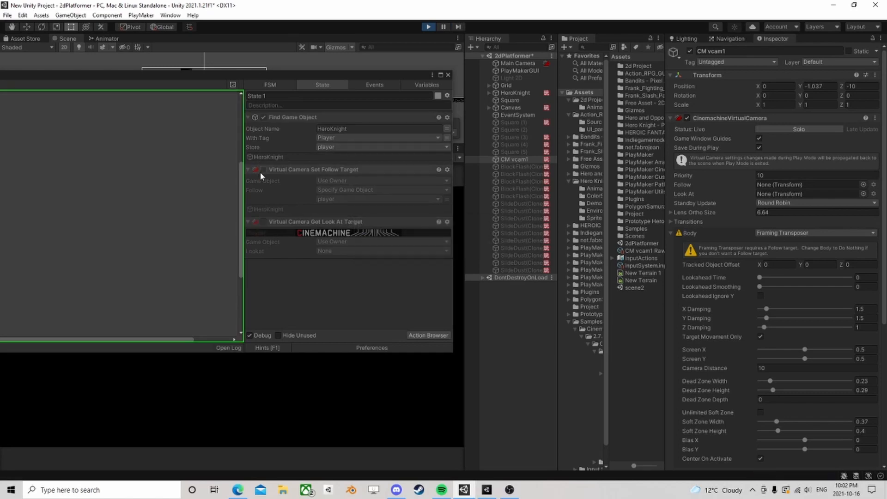
Enable both virtual camera actions while the game runs and restart CM vcam1's PlayMakerFSM component.
left_click(263, 169)
left_click(263, 221)
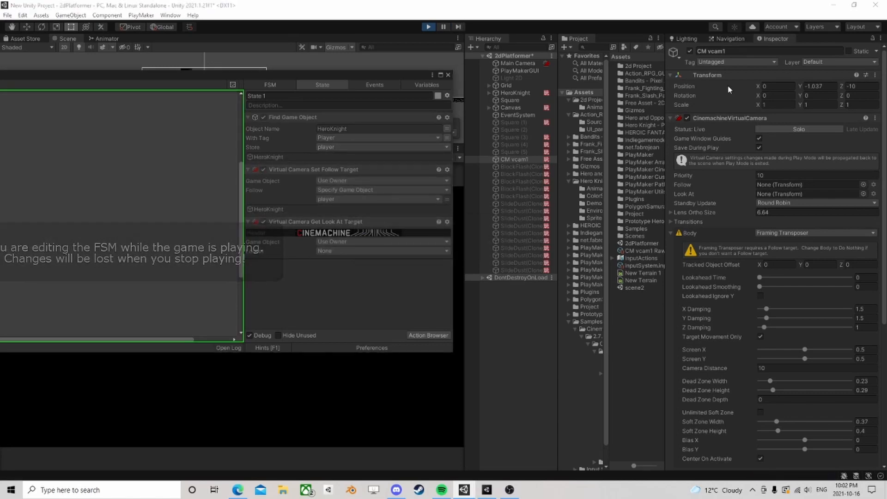
scroll(695, 242, "down", 5)
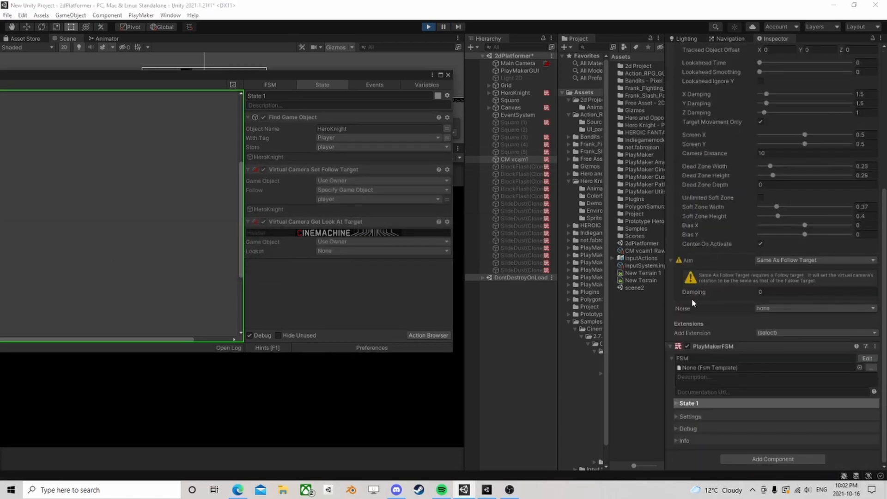
left_click(687, 346)
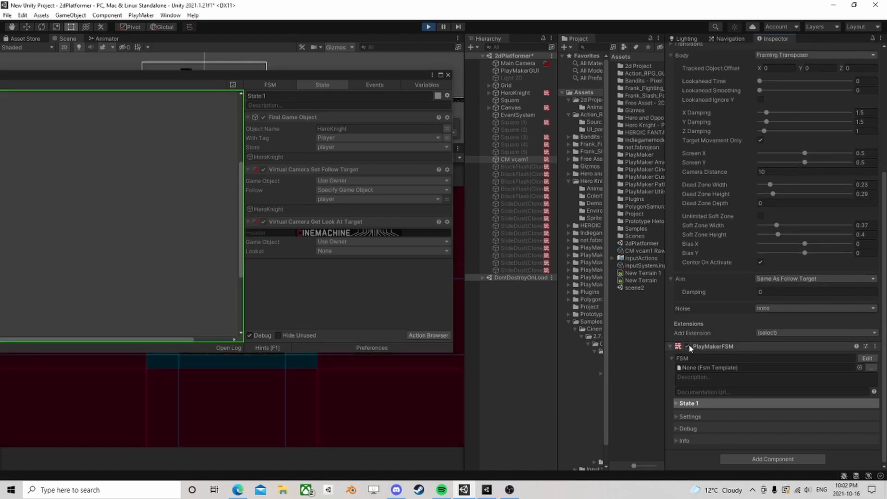
Set the Lookat of Virtual Camera Get Look At Target to the player variable and restart the FSM component again.
left_click(377, 251)
left_click(360, 271)
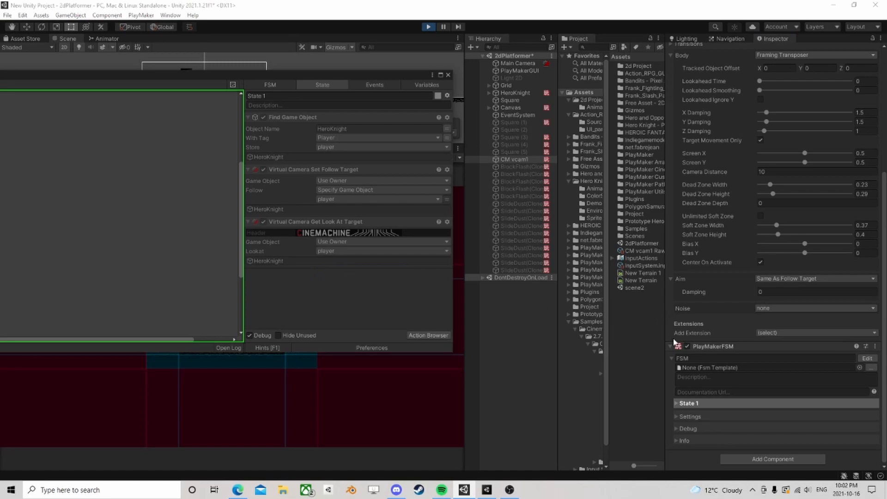
left_click(687, 345)
left_click(687, 345)
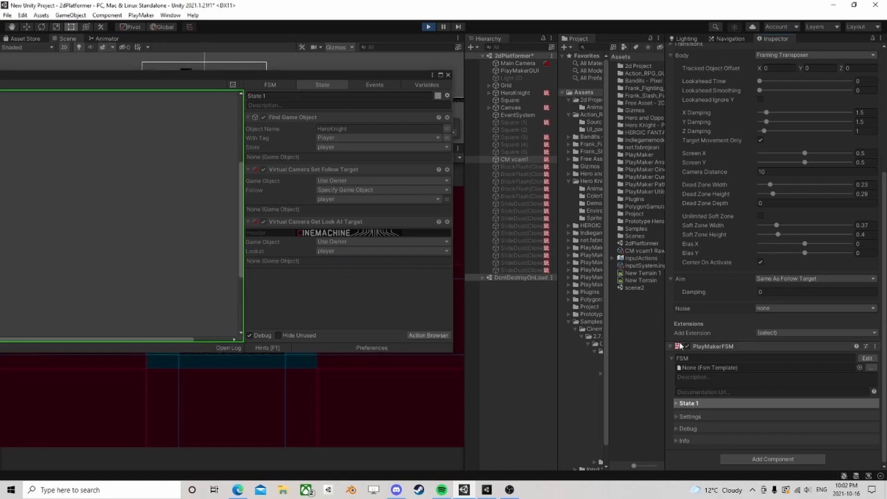
Stop the game and remove the Virtual Camera Get Look At Target action from State 1.
scroll(775, 259, "up", 5)
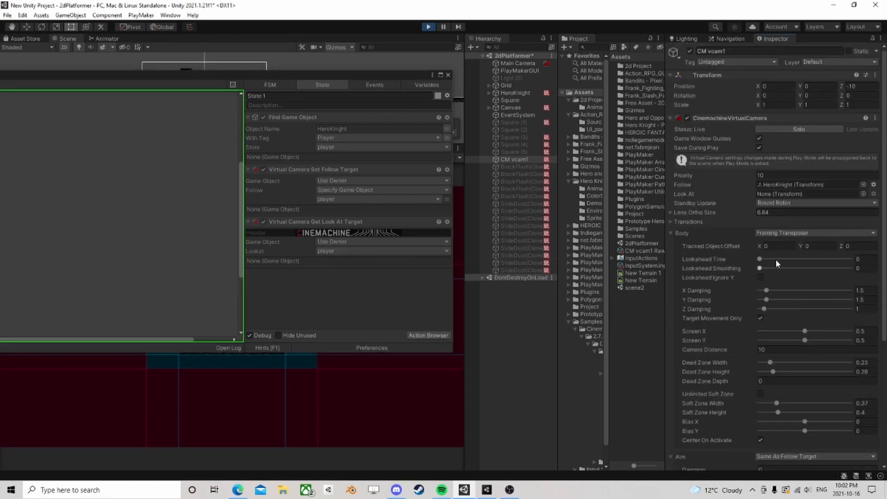
left_click(427, 27)
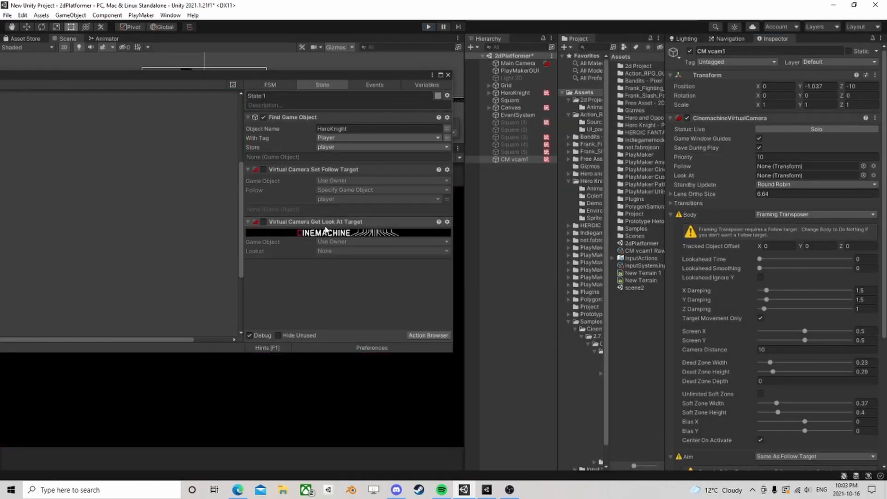
right_click(332, 222)
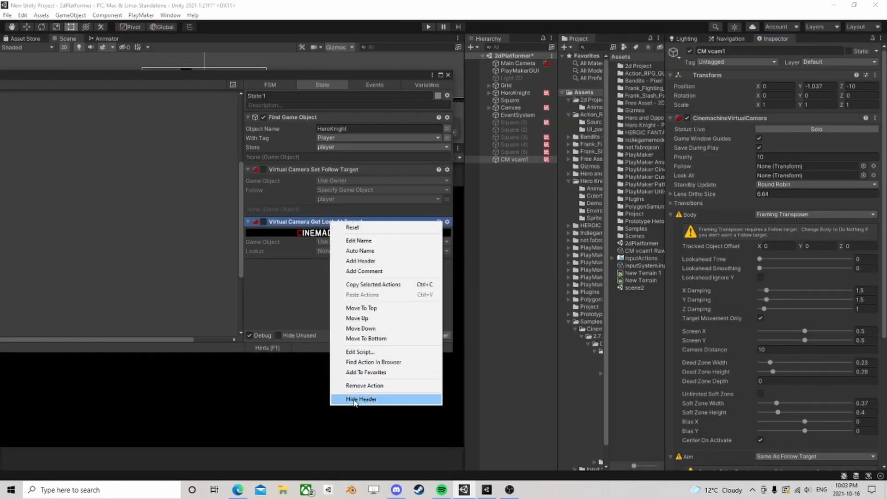
left_click(365, 385)
Add a Virtual Camera Set Look At Target action to State 1 and place it directly after Find Game Object.
left_click(427, 335)
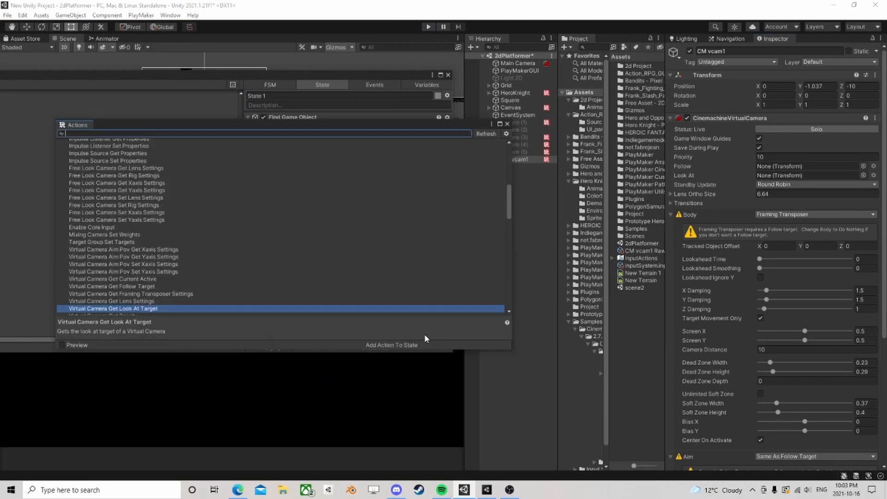
type("vir")
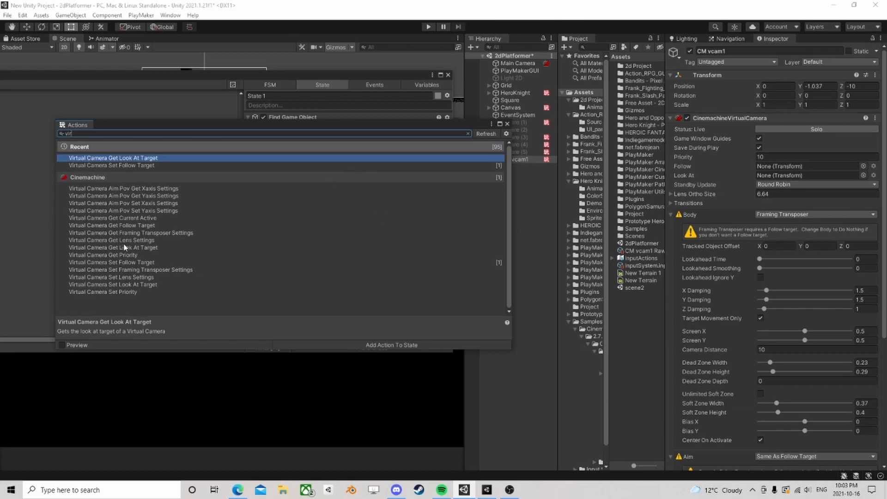
left_click(115, 285)
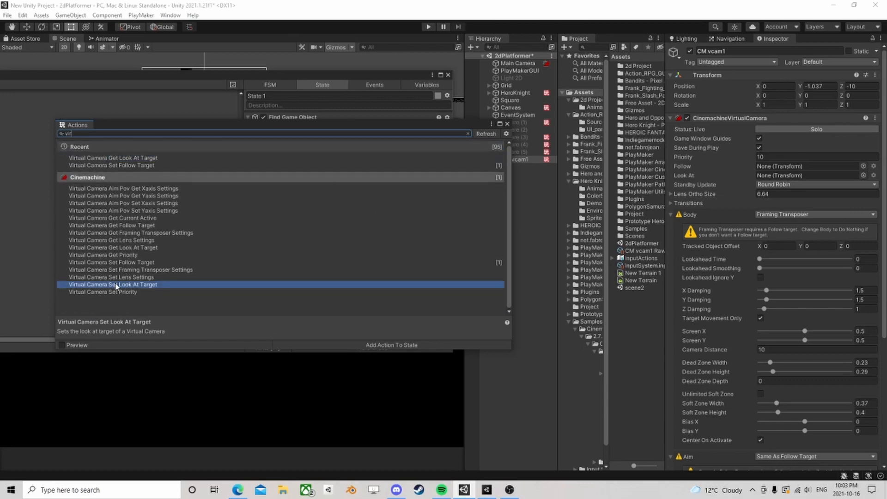
double_click(116, 286)
left_click(126, 270)
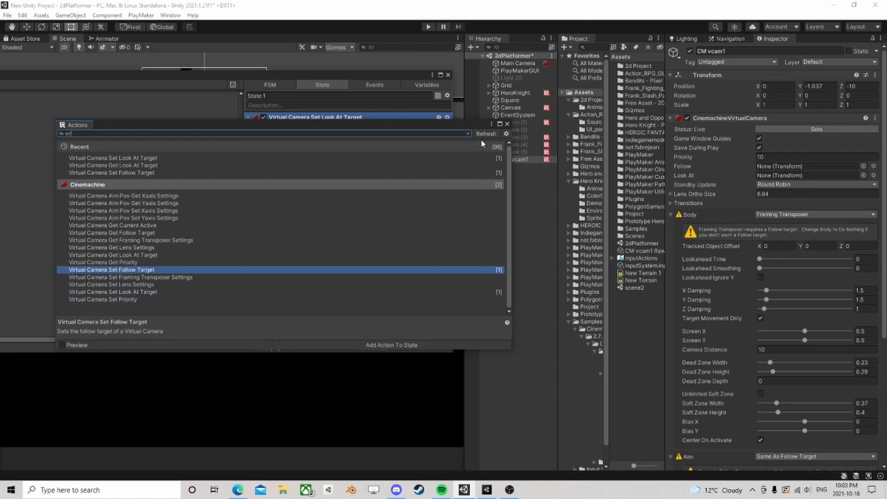
left_click_drag(458, 125, 187, 90)
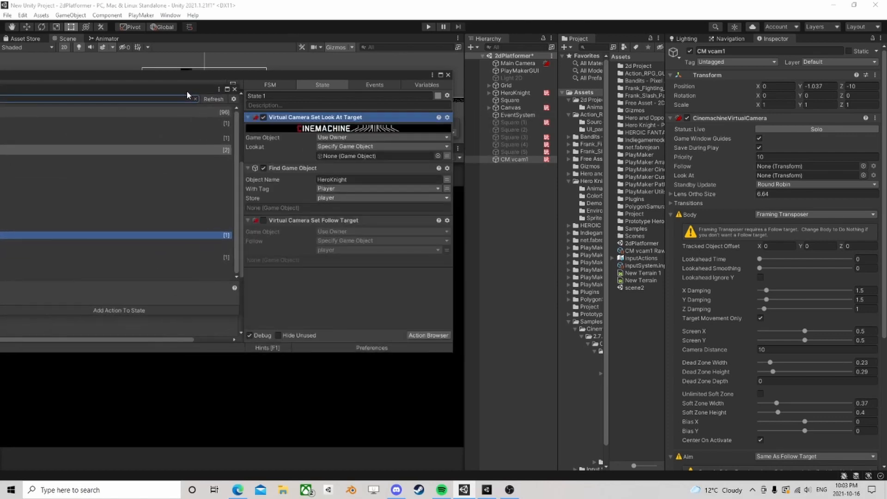
left_click_drag(290, 117, 307, 217)
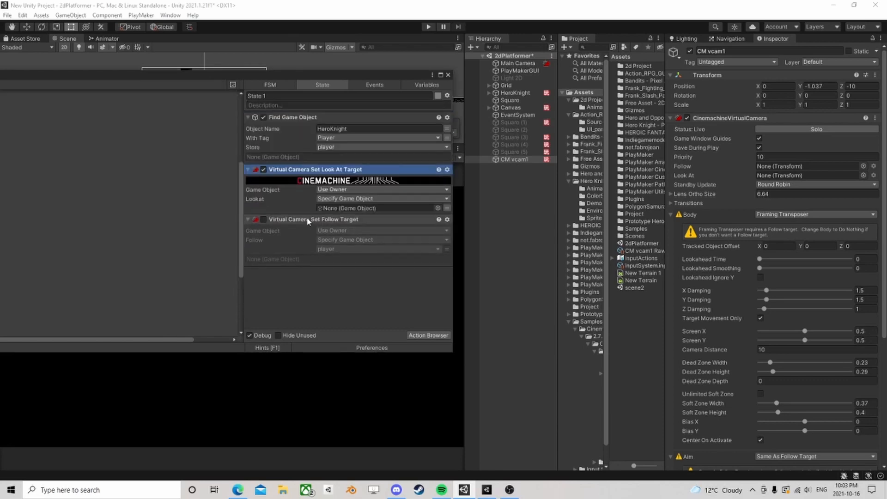
Enable Virtual Camera Set Follow Target and set the Lookat of Virtual Camera Set Look At Target to the player variable.
left_click_drag(317, 77, 383, 49)
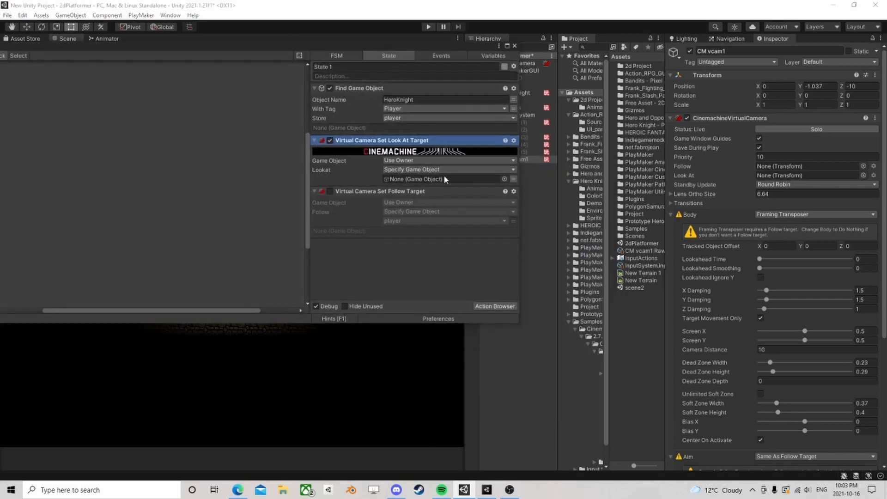
left_click(330, 190)
left_click(513, 179)
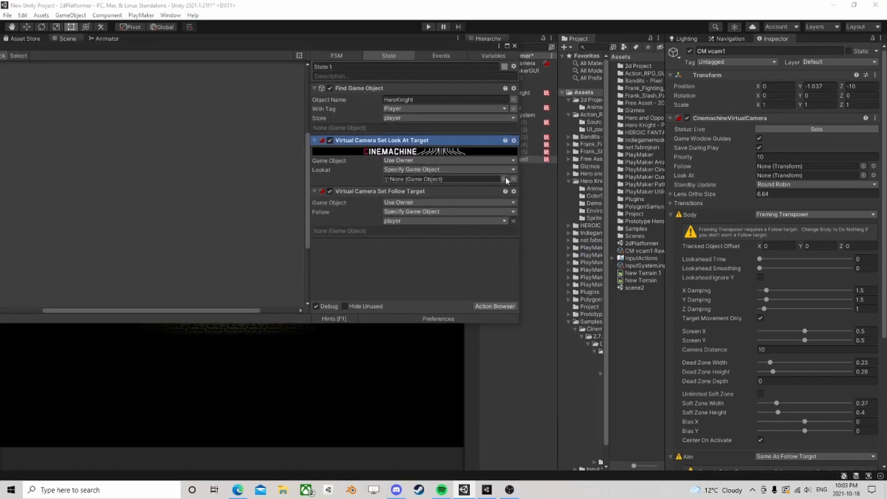
left_click(419, 179)
left_click(421, 199)
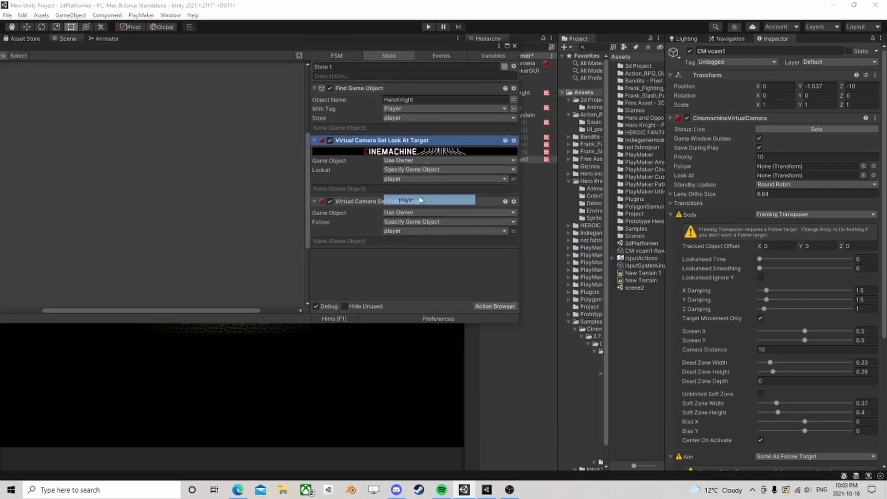
Run the game to check CM vcam1's Follow and Look At targets, and stop it again.
left_click(428, 27)
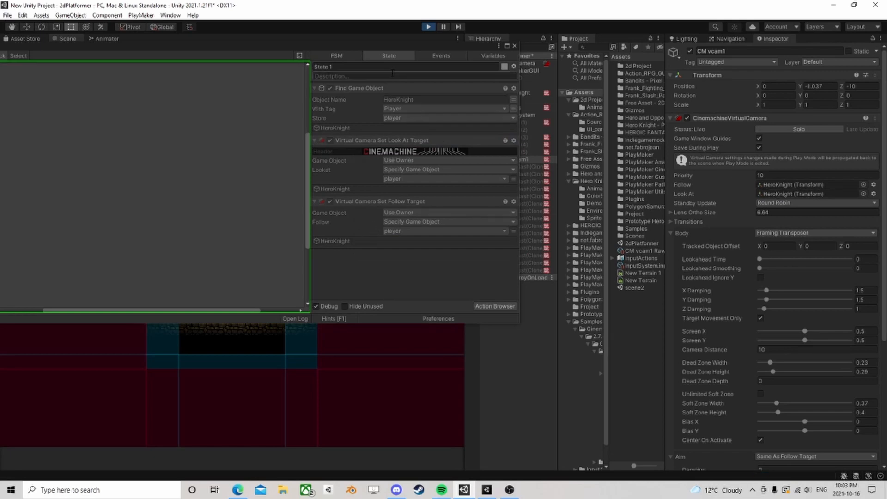
left_click(429, 27)
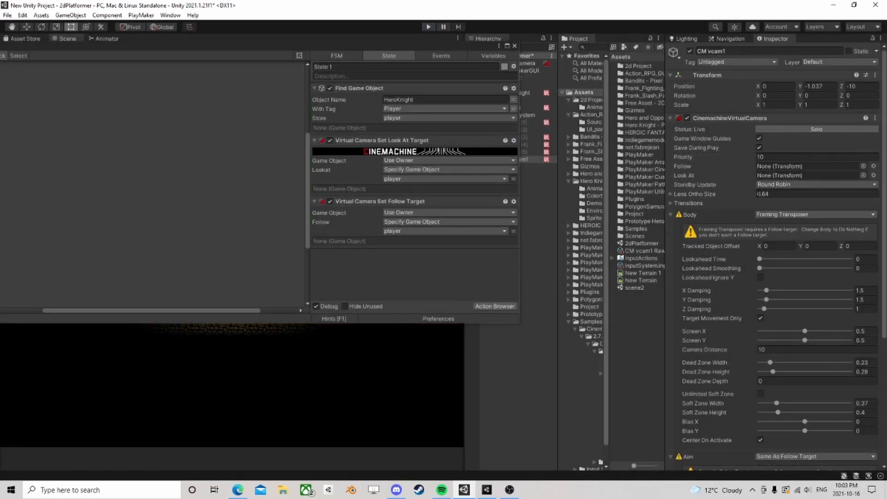
Add a second state beside State 1 in the CM vcam1 FSM.
left_click_drag(488, 49, 719, 94)
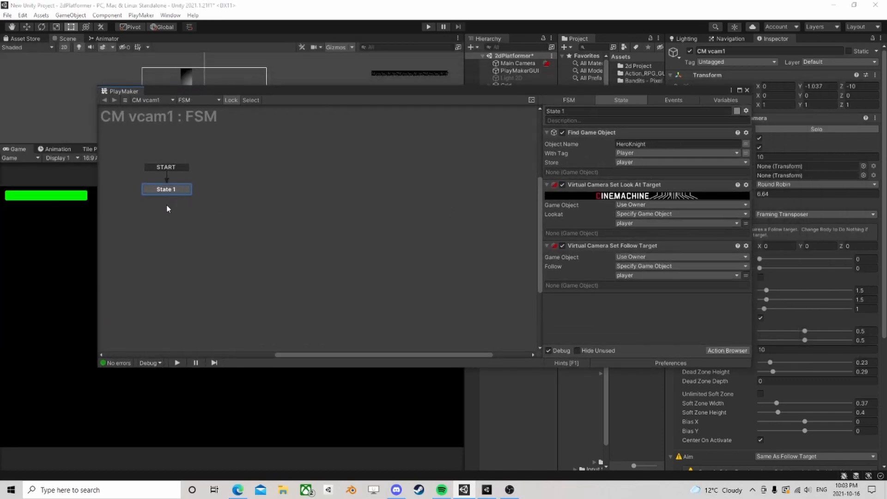
middle_click_drag(168, 209, 238, 191)
right_click(258, 195)
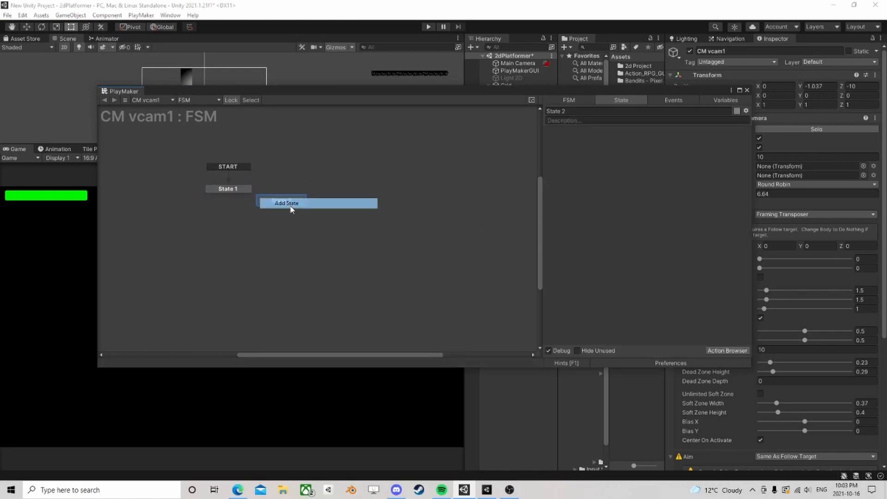
left_click(291, 204)
Move the Virtual Camera Set Look At Target and Set Follow Target actions from State 1 into State 2.
left_click(250, 189)
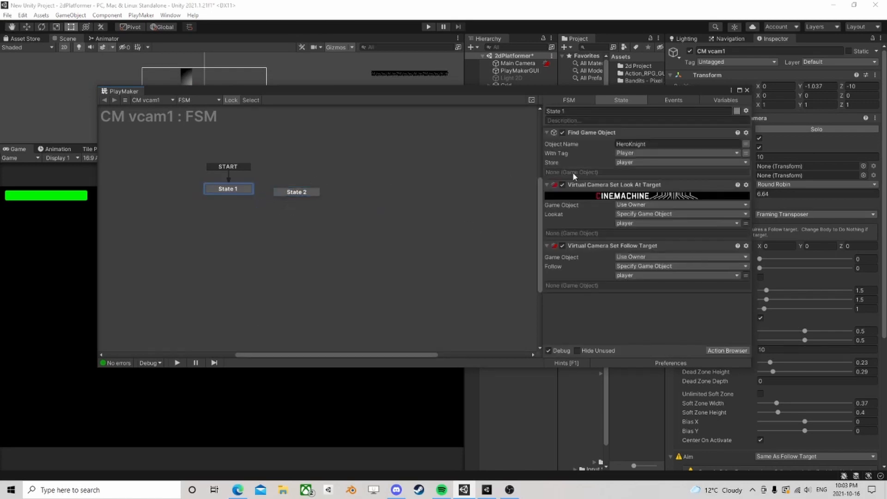
left_click(600, 184)
left_click(601, 247, "shift")
key("ctrl+c")
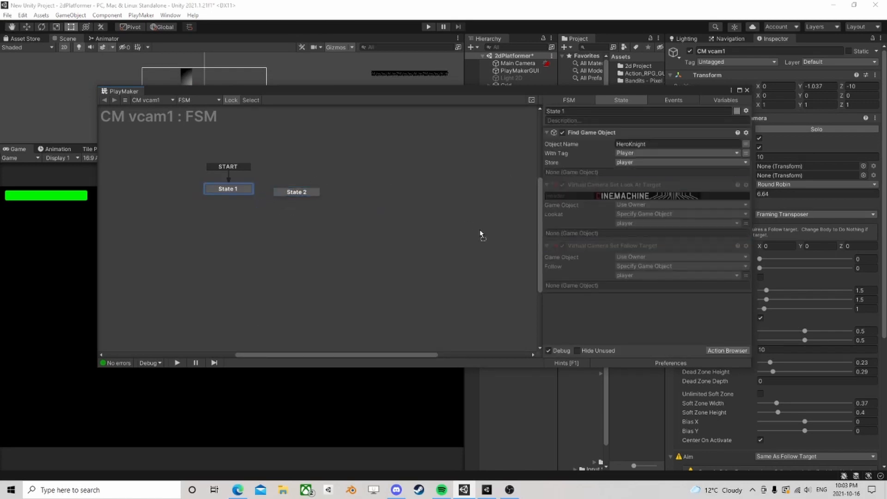
left_click(297, 192)
key("ctrl+v")
left_click_drag(297, 193, 393, 234)
Add a Game Object Is Null action to State 1 and set its Game Object to the player variable.
left_click(234, 190)
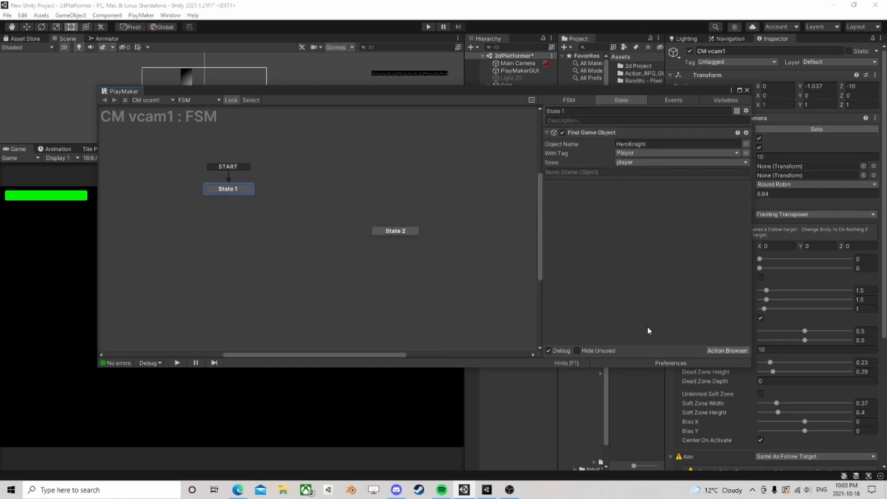
left_click(725, 349)
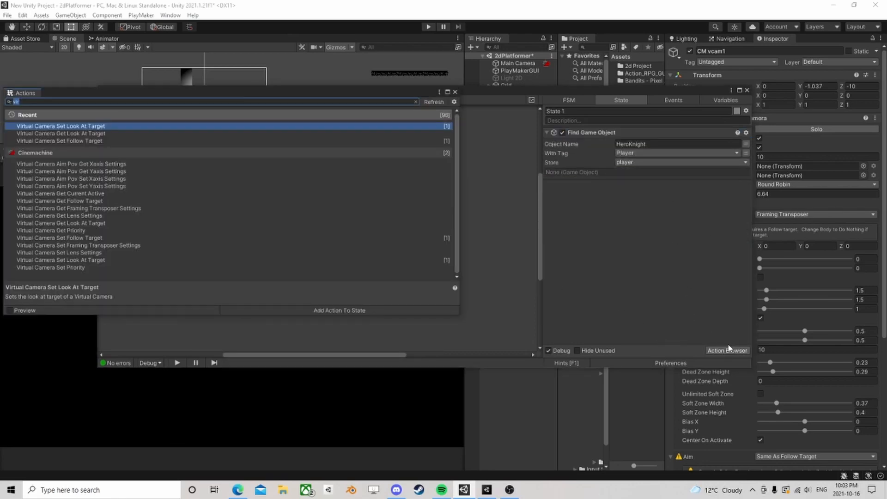
type("is null")
key("Return")
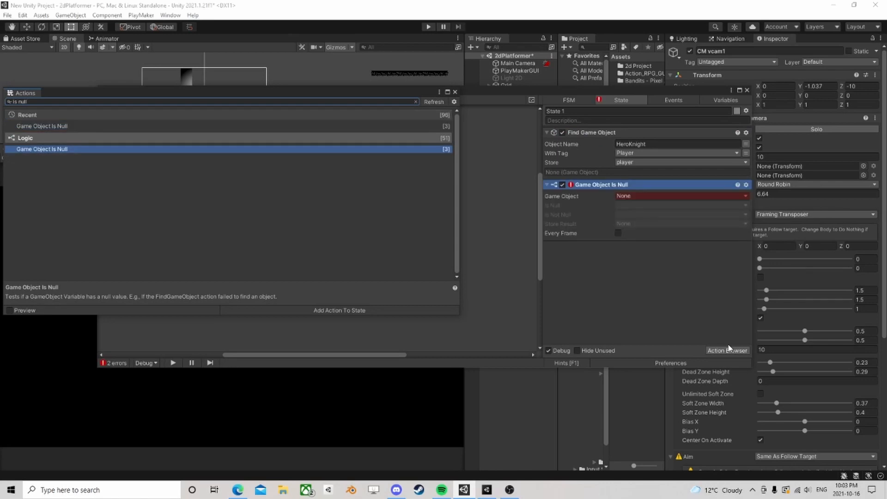
left_click(455, 92)
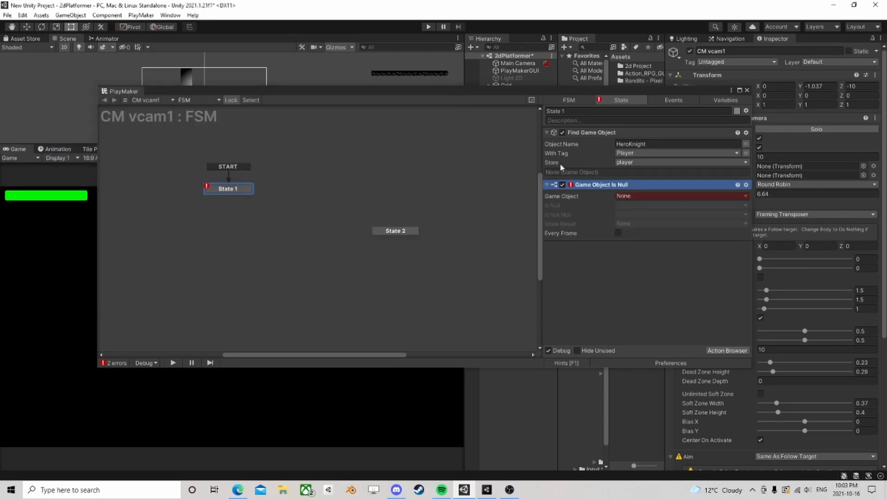
left_click(635, 194)
left_click(645, 214)
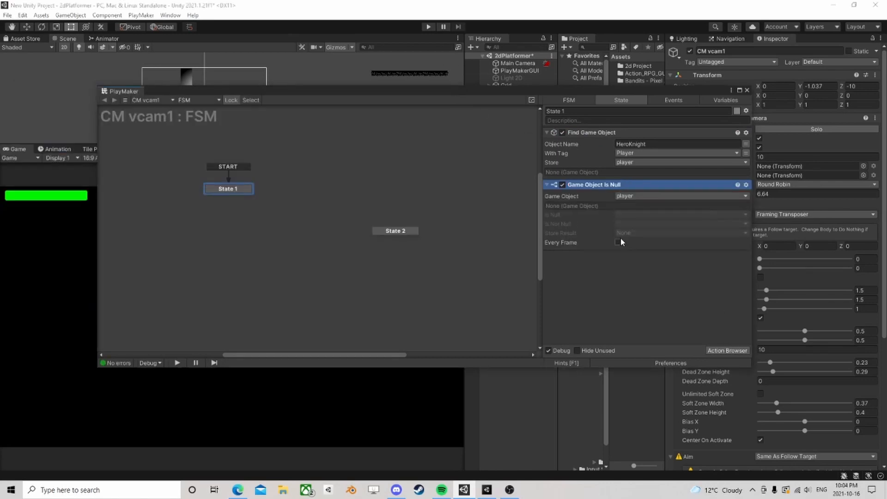
Create a new event named "not null" for the Is Not Null field of Game Object Is Null.
left_click(623, 214)
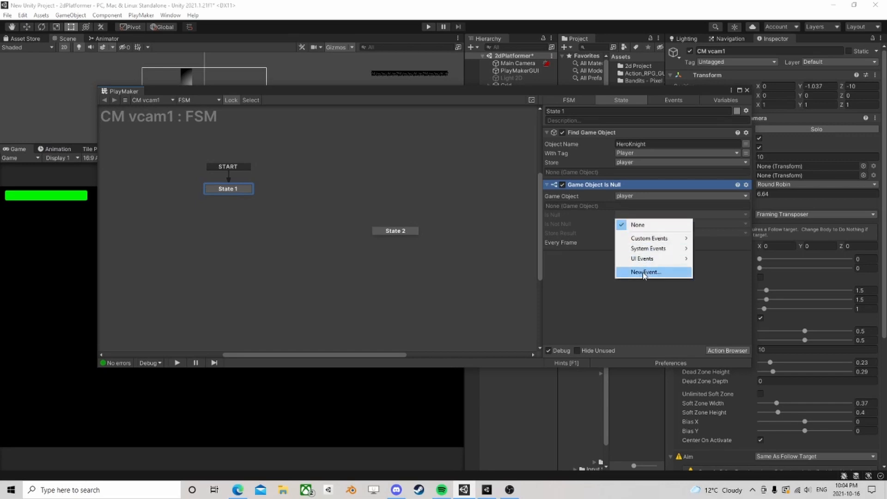
left_click(600, 250)
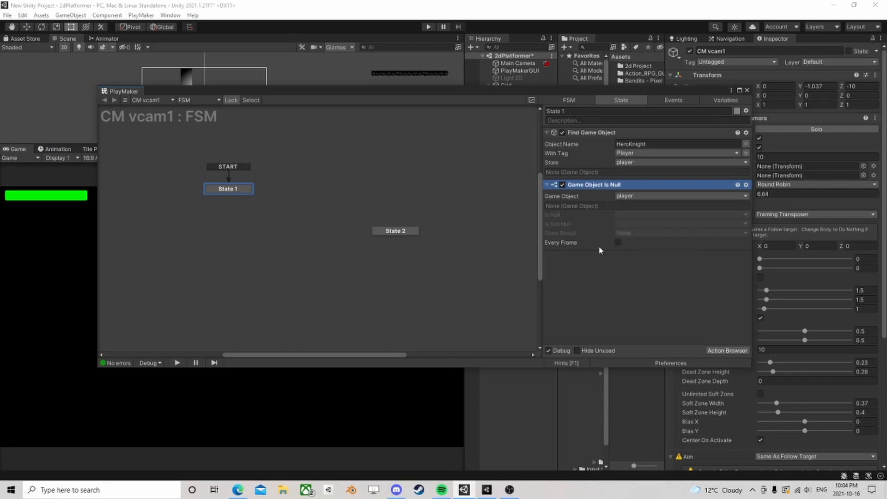
left_click(626, 225)
left_click(648, 282)
type("not")
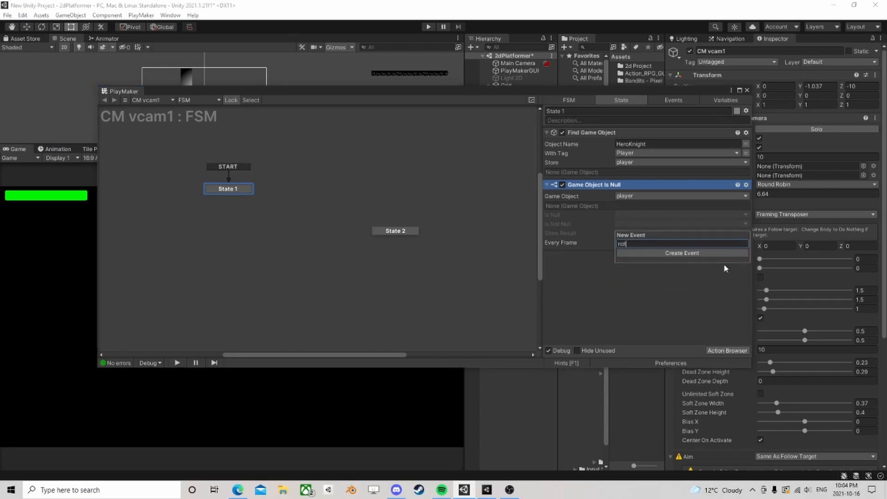
type(" null")
key("Return")
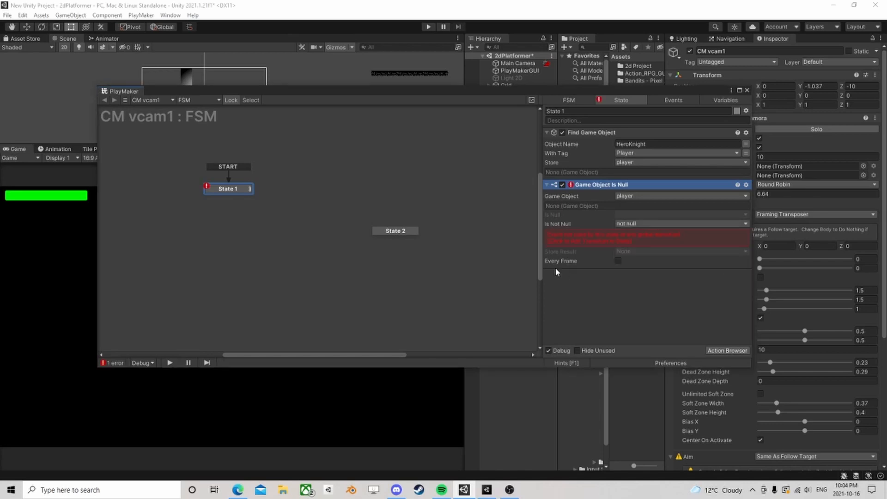
Create a new event named "null" for the Is Null field and add its transition to State 1.
left_click(633, 216)
left_click(642, 283)
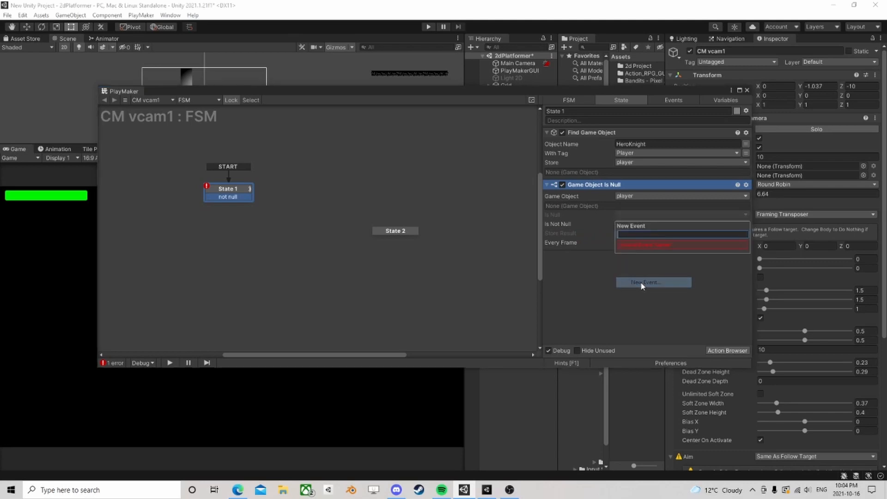
type("null")
key("Return")
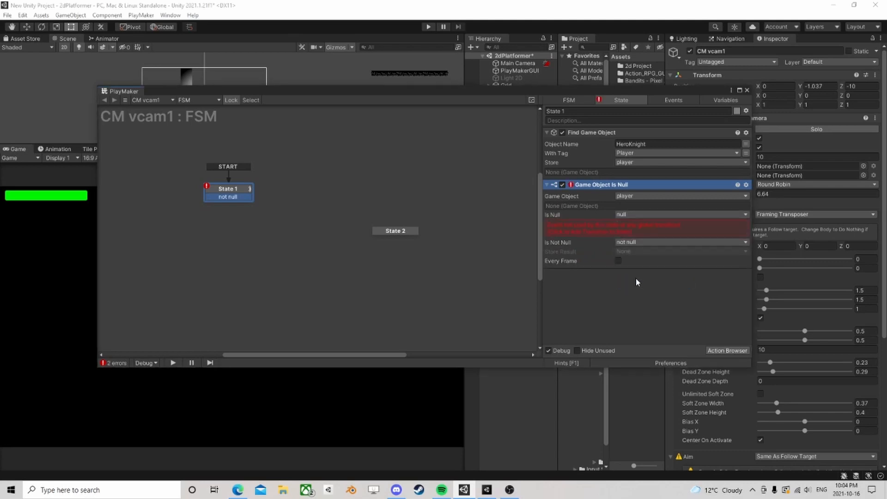
left_click(626, 226)
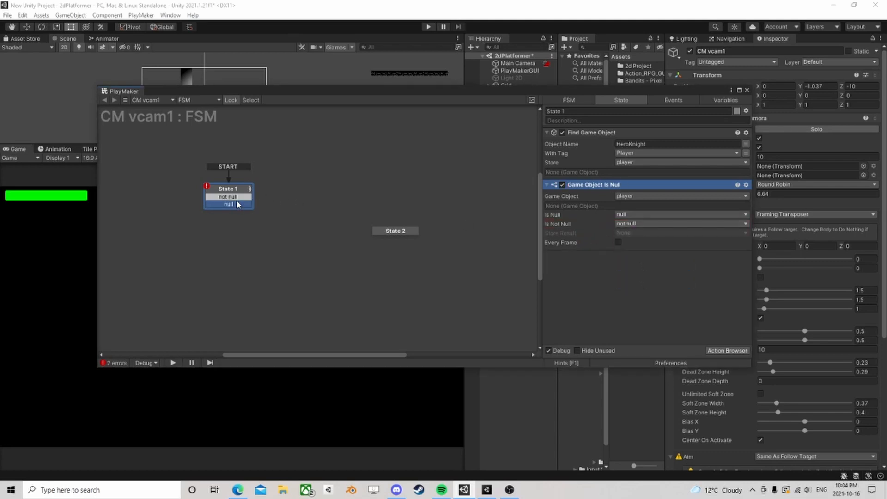
Connect State 1's not null transition to State 2 and its null transition to a new State 3 whose FINISHED transition loops back to State 1.
left_click_drag(239, 198, 393, 230)
left_click_drag(393, 230, 349, 200)
left_click_drag(234, 203, 222, 190)
left_click(223, 225, "ctrl")
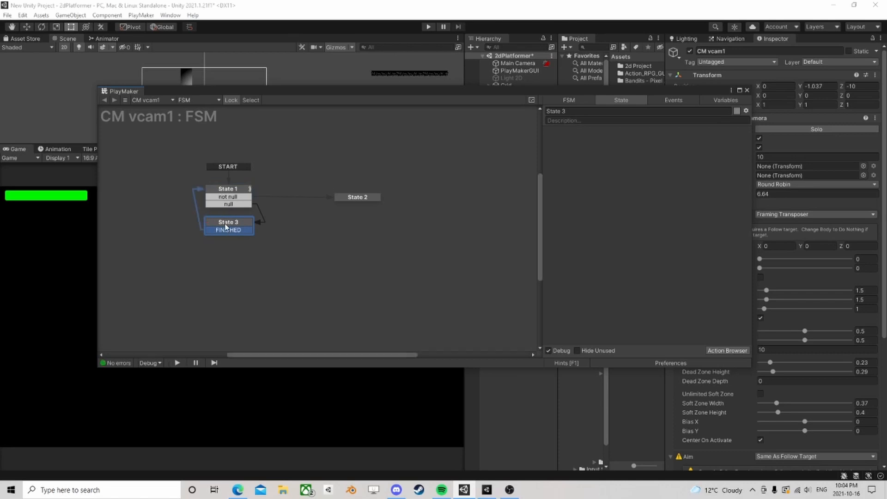
Add a Next Frame Event action to State 3 and set its Send Event to FINISHED.
left_click(727, 350)
type("next fra")
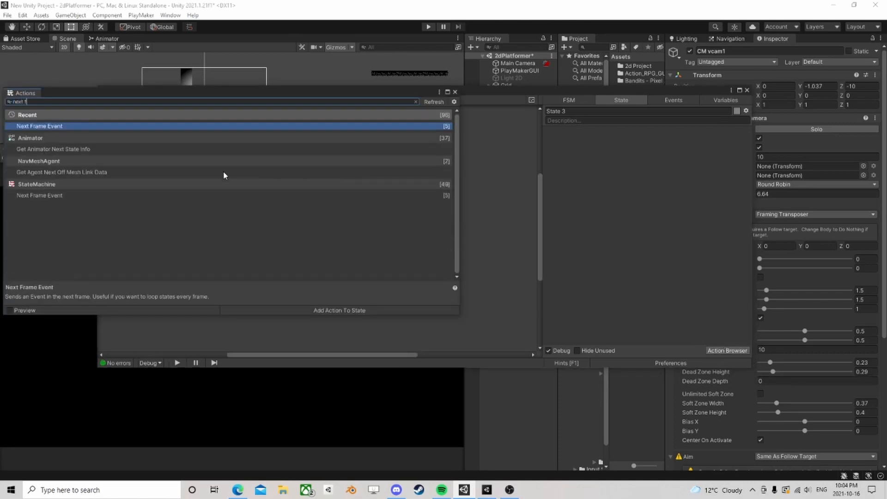
double_click(85, 127)
left_click(455, 92)
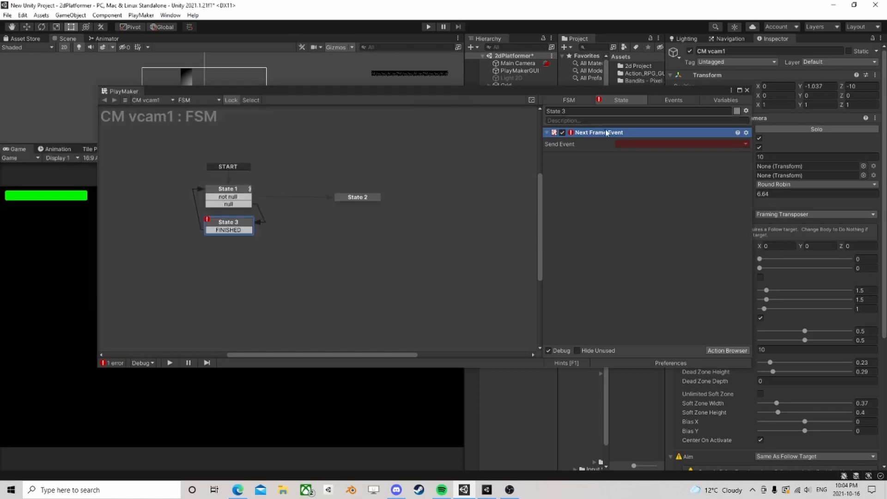
left_click(644, 144)
left_click(652, 185)
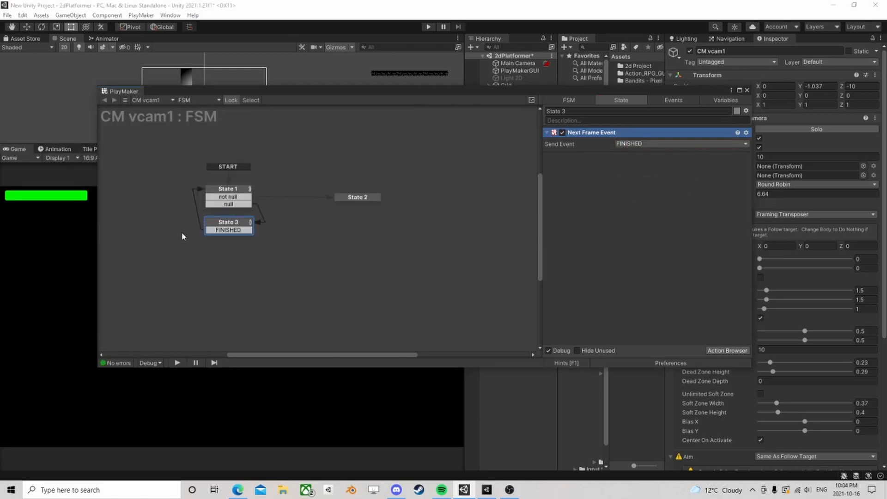
left_click(210, 190)
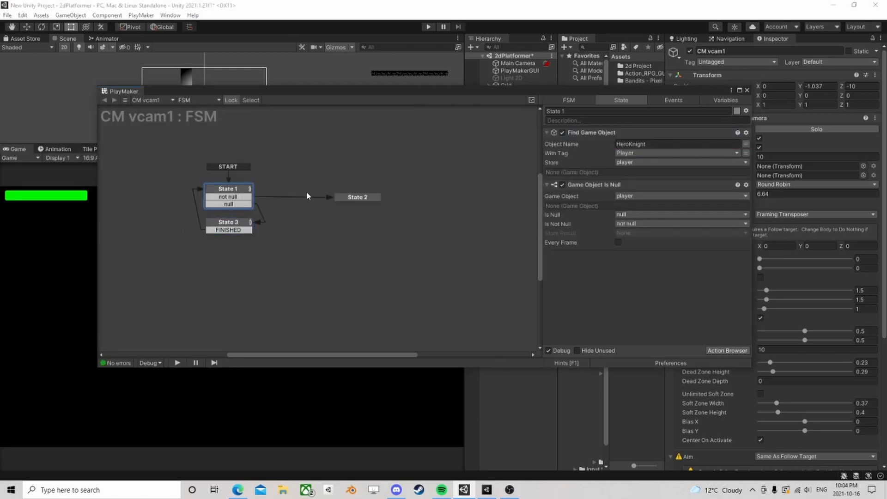
Copy the Game Object Is Null action from State 1 and paste it after State 2's Virtual Camera Set Follow Target action.
right_click(593, 184)
left_click(646, 248)
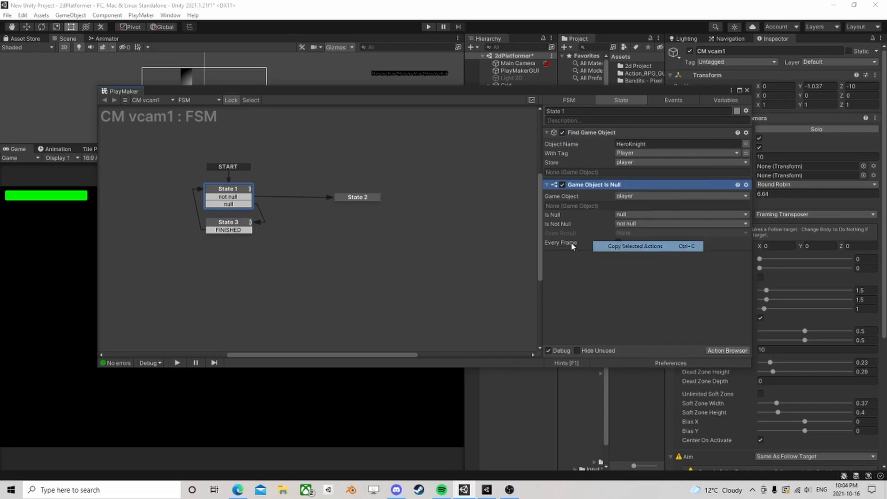
left_click(350, 198)
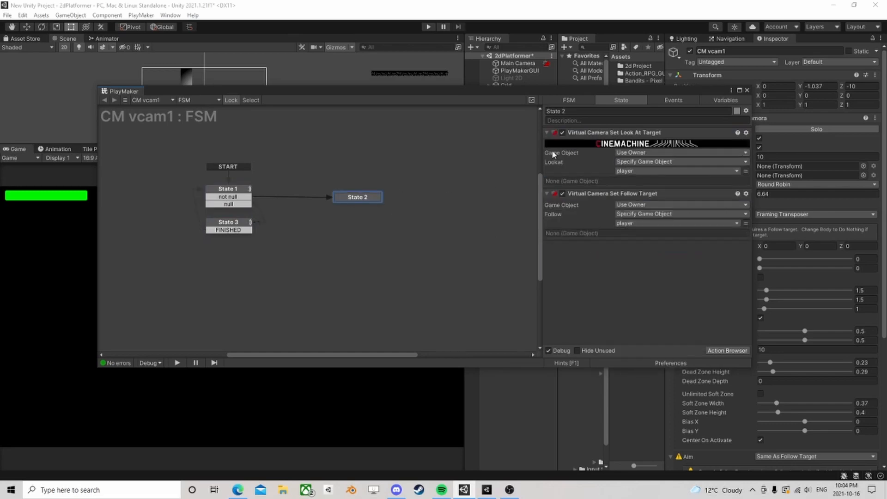
right_click(595, 271)
left_click(627, 363)
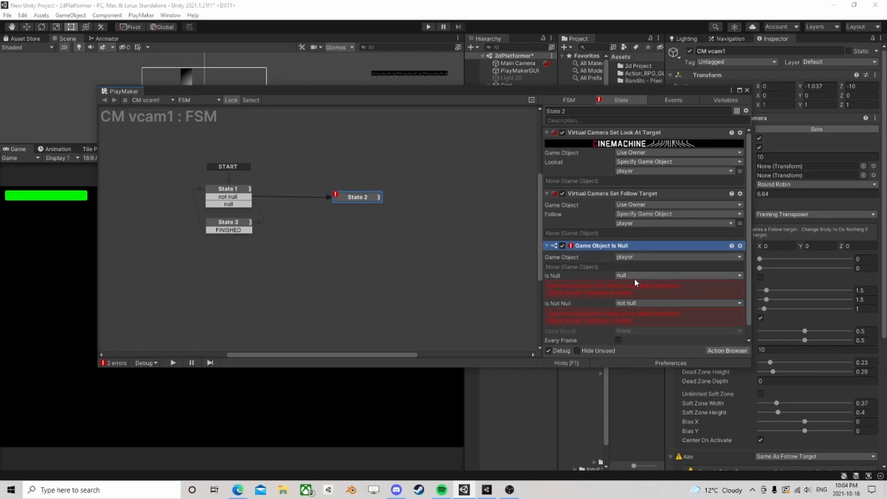
Clear the pasted action's Is Not Null event, enable Every Frame, and connect State 2's new null transition back to State 1.
scroll(621, 279, "down", 1)
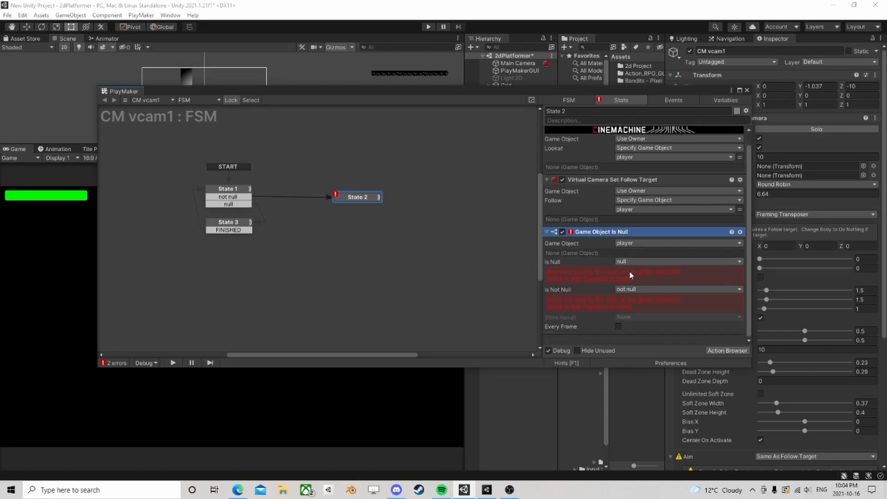
left_click(632, 289)
left_click(635, 298)
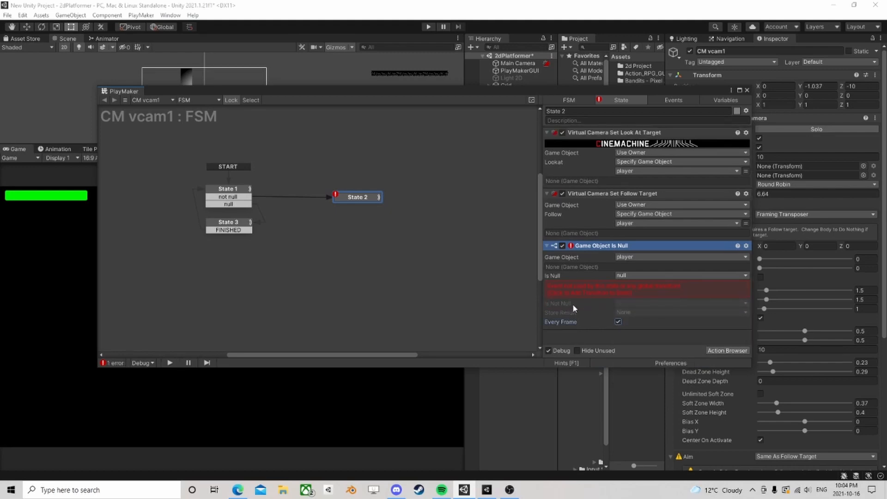
left_click(610, 293)
left_click_drag(357, 204, 227, 194)
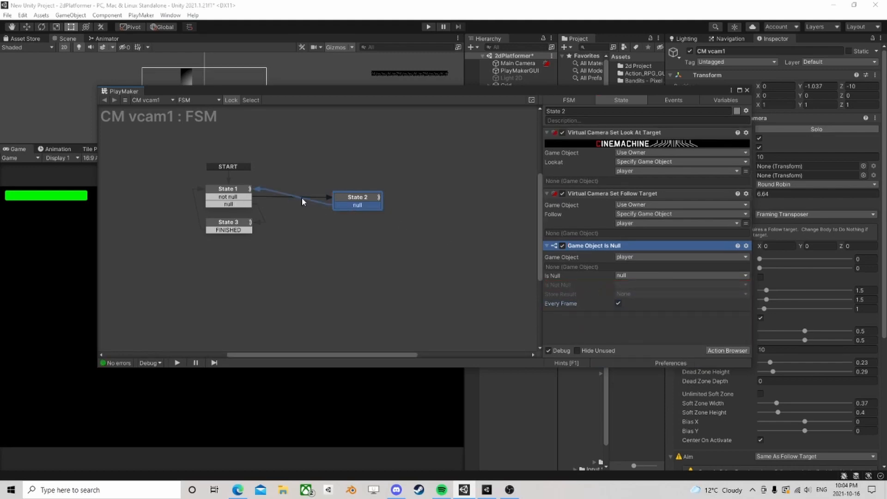
left_click_drag(351, 200, 342, 197)
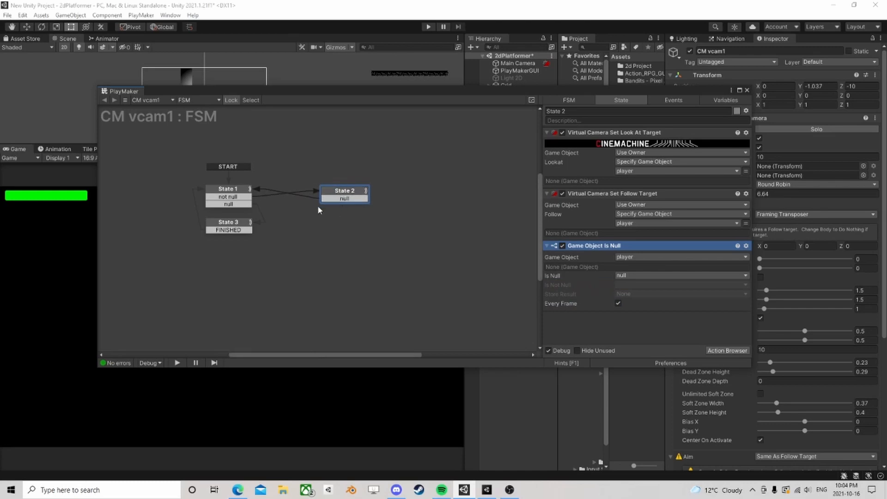
Test the camera FSM in Play mode by deleting HeroKnight while watching its states, and stop playback.
left_click_drag(138, 91, 232, 225)
left_click(430, 27)
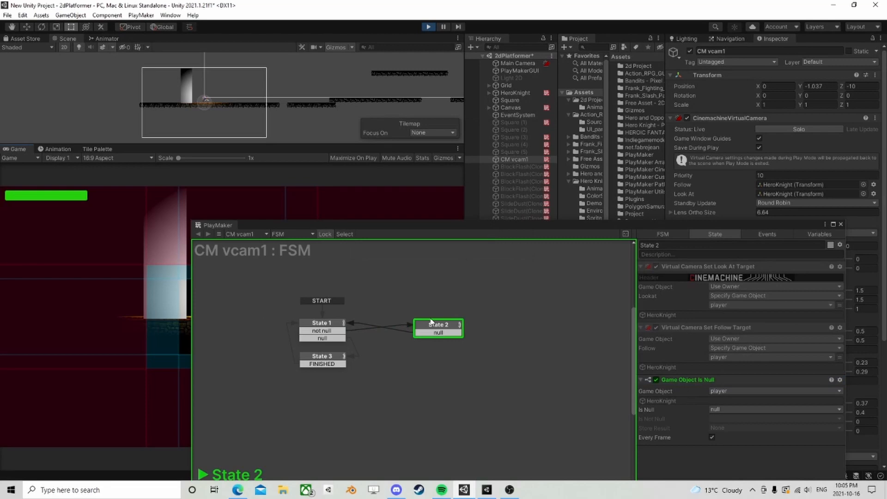
left_click(515, 93)
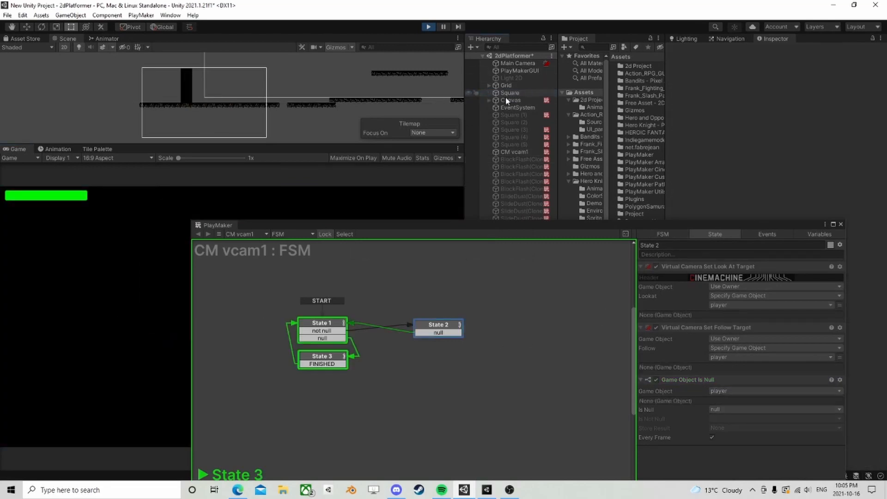
left_click(330, 326)
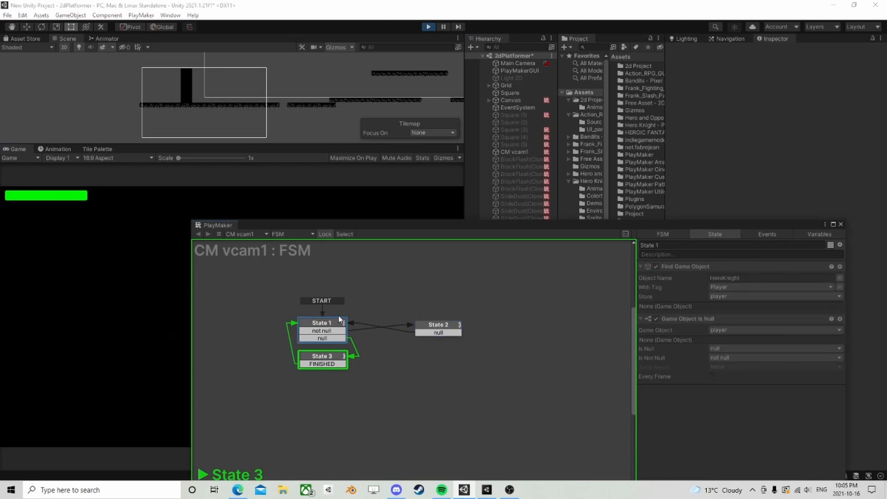
left_click(429, 26)
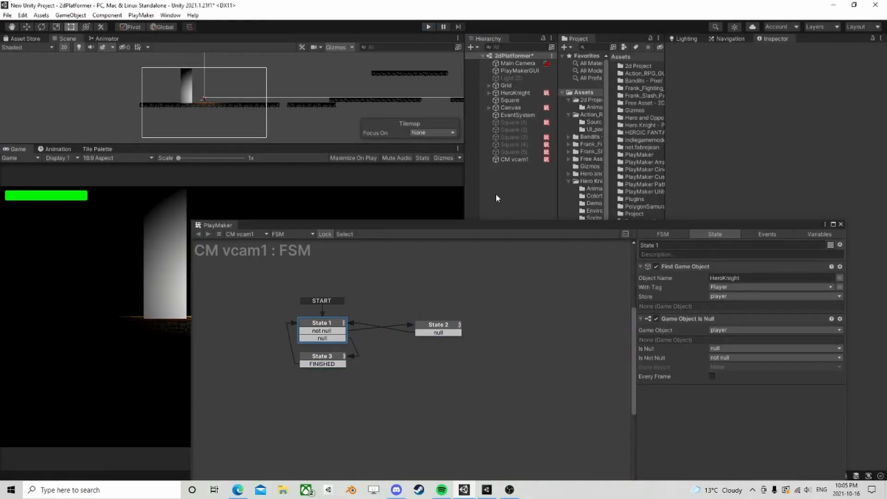
Close the FSM editor and add the CinemachineImpulseListener extension to CM vcam1.
left_click(840, 224)
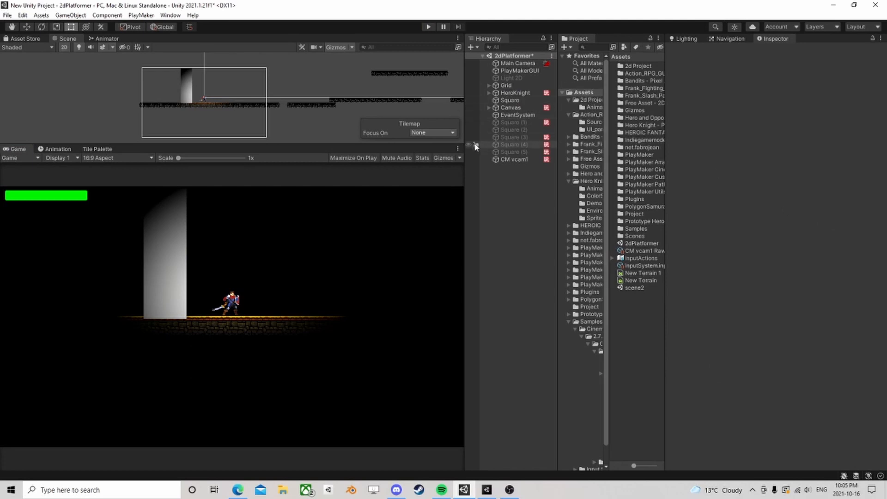
left_click(513, 159)
scroll(791, 287, "down", 5)
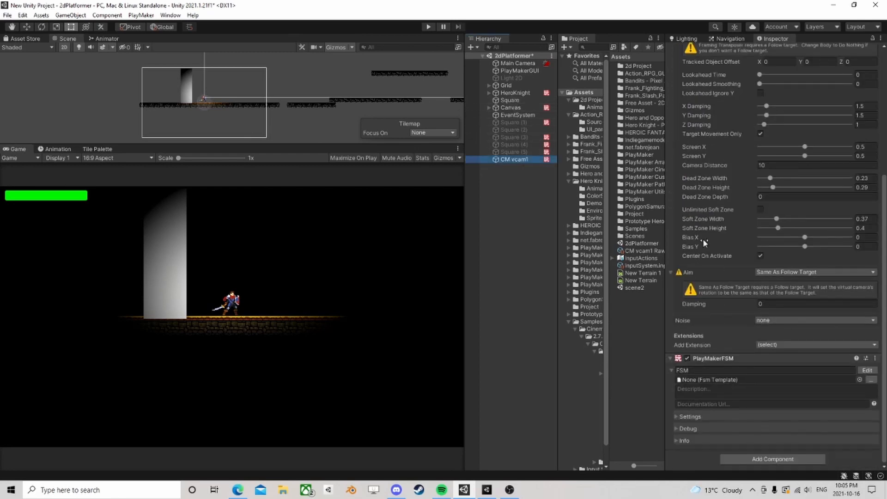
scroll(757, 275, "up", 5)
scroll(758, 274, "down", 5)
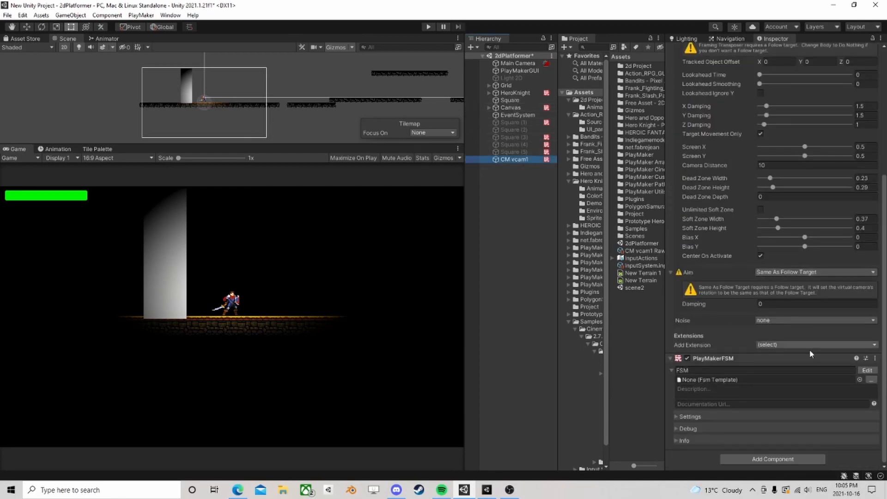
left_click(786, 457)
left_click(667, 407)
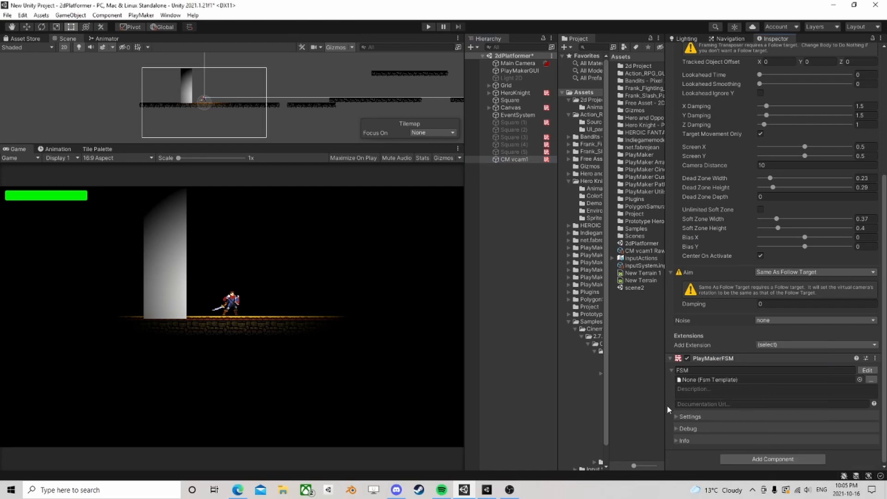
left_click(774, 345)
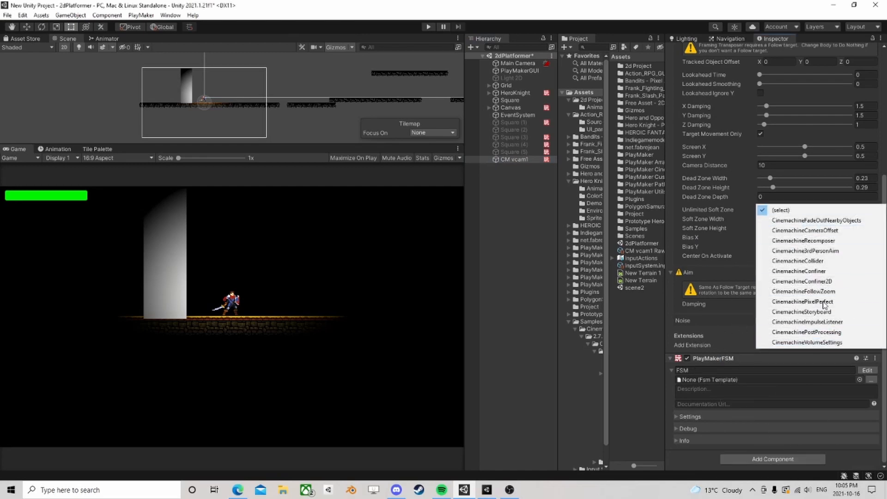
left_click(809, 322)
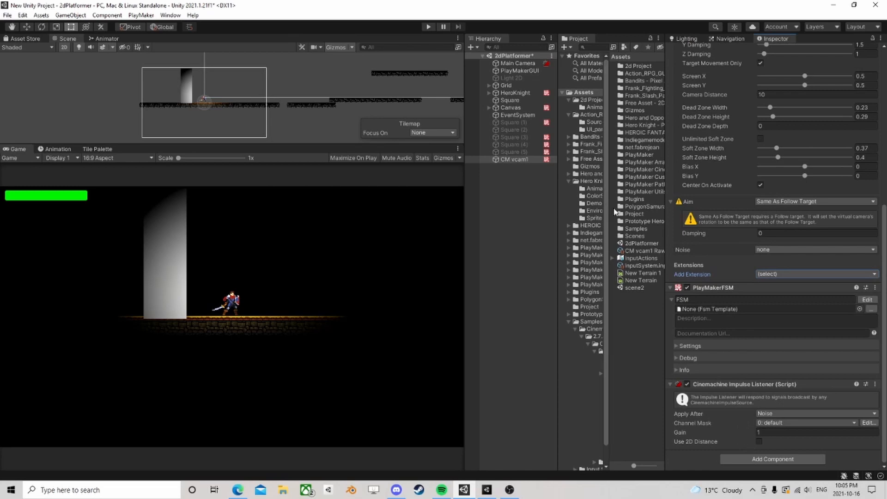
left_click(521, 99)
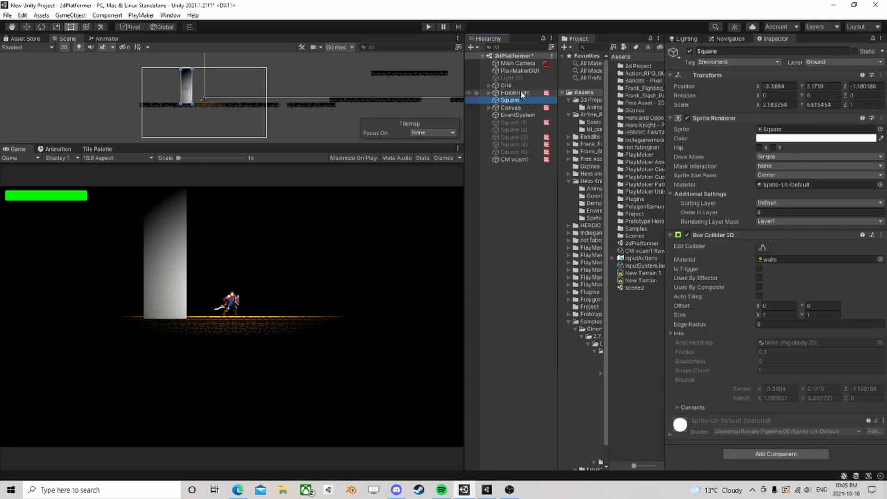
left_click(522, 93)
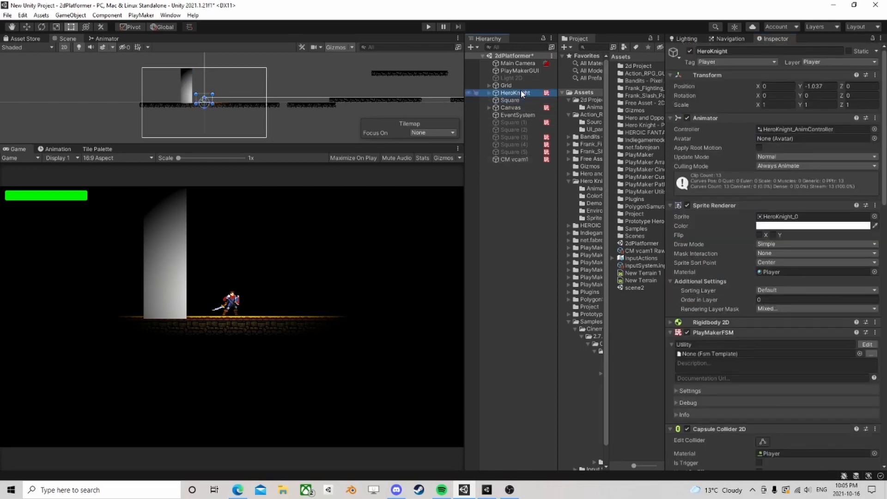
scroll(778, 360, "down", 10)
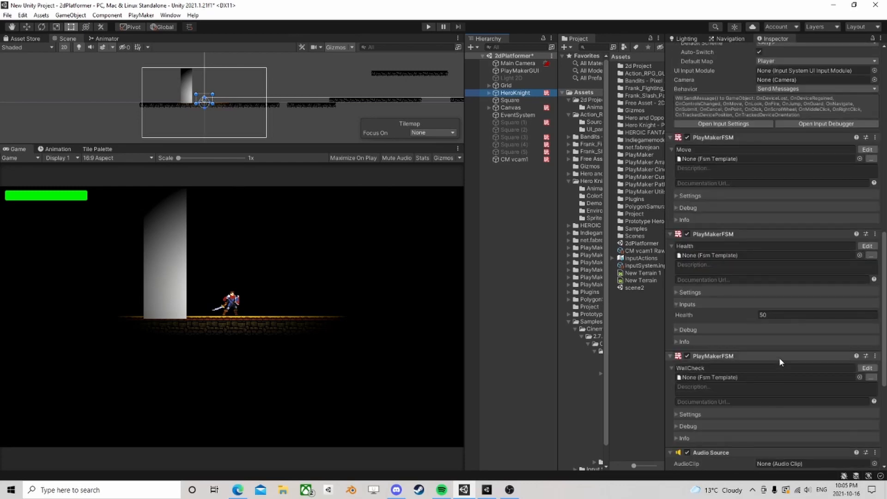
scroll(766, 353, "up", 5)
Create a Cinemachine NoiseSettings asset in the Assets folder and name it TookDamage.
right_click(624, 306)
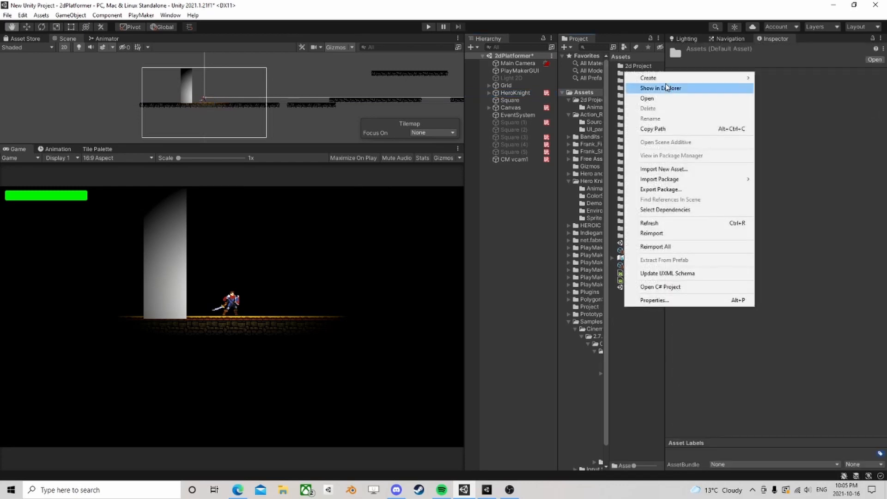
mouse_move(679, 78)
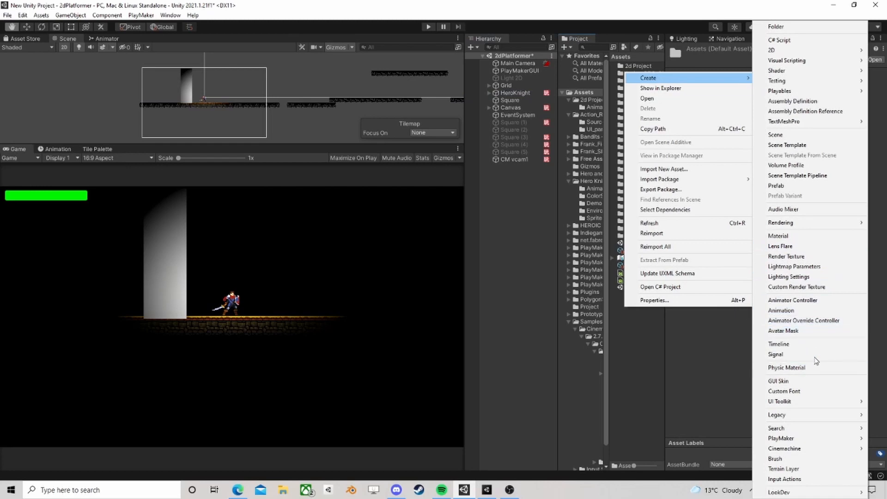
mouse_move(808, 449)
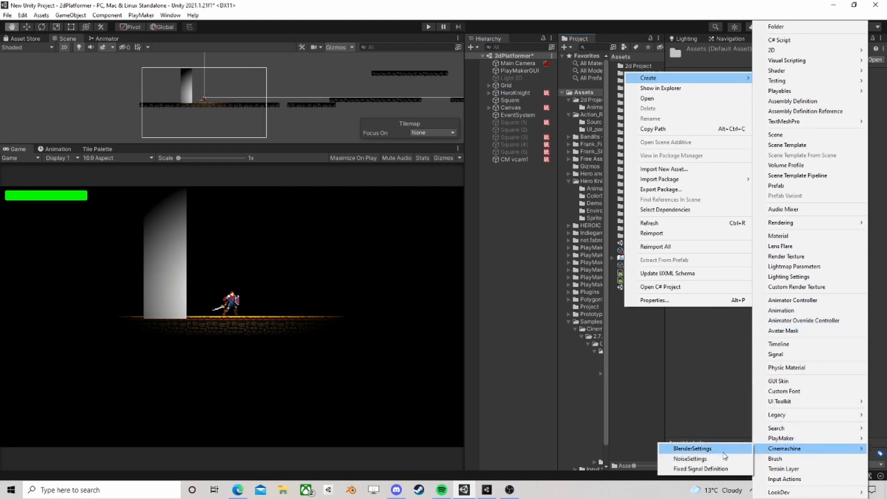
left_click(710, 459)
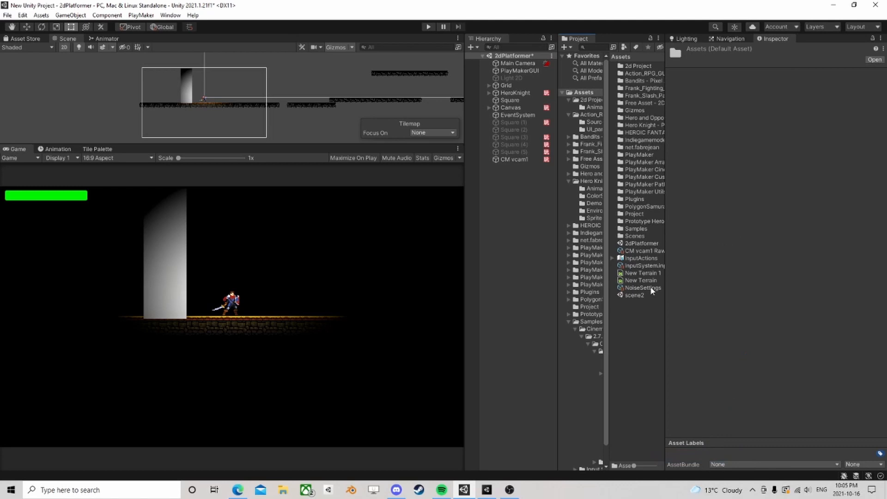
left_click(643, 288)
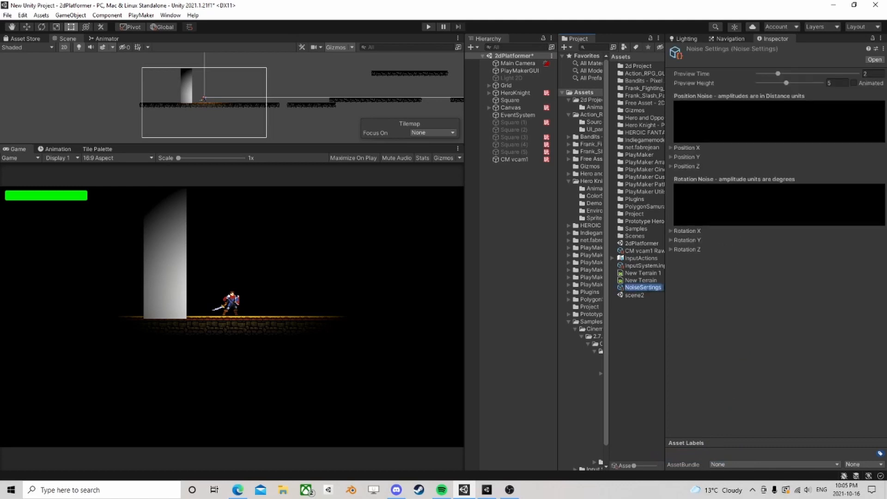
type("Tookdama")
key("BackSpace")
key("BackSpace")
key("BackSpace")
type("Damage")
key("Return")
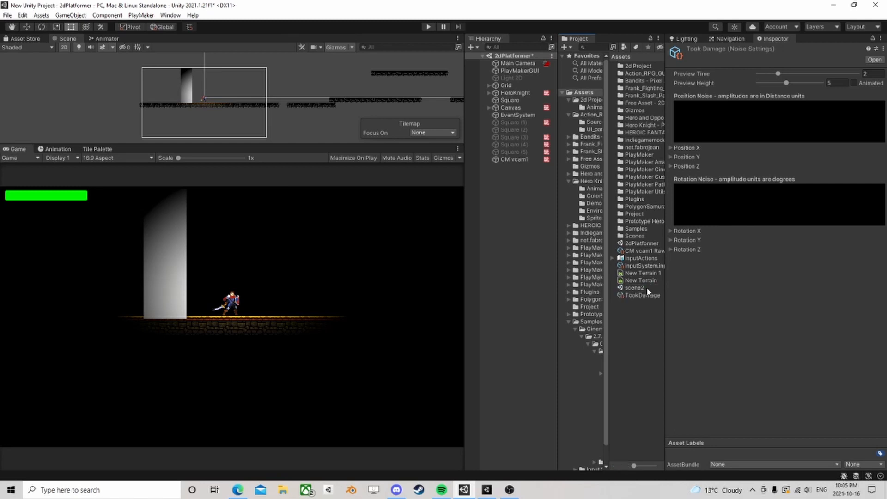
Widen the Inspector for TookDamage and add a Position X noise component with frequency 5 and amplitude 0.2.
left_click(655, 296)
left_click_drag(664, 156, 481, 159)
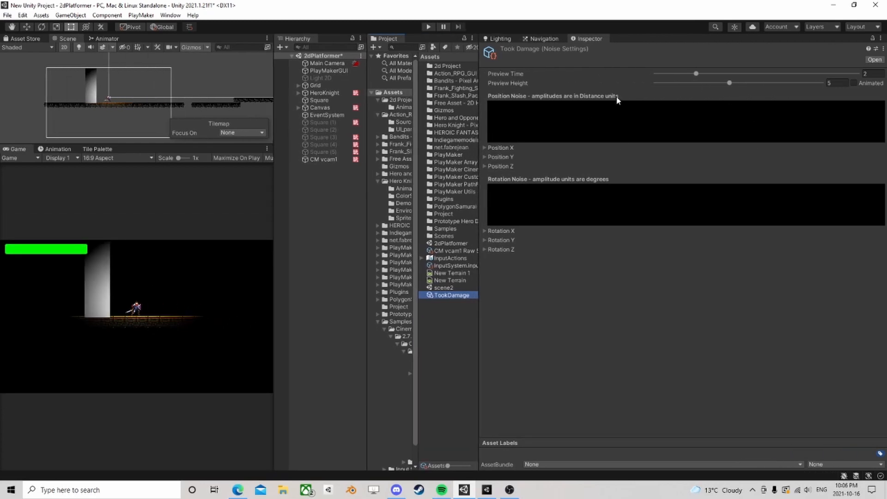
left_click(484, 148)
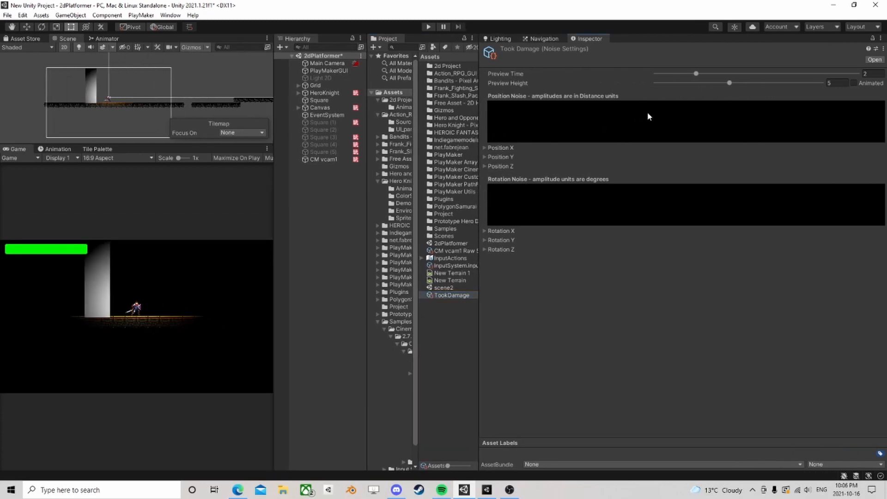
left_click(484, 148)
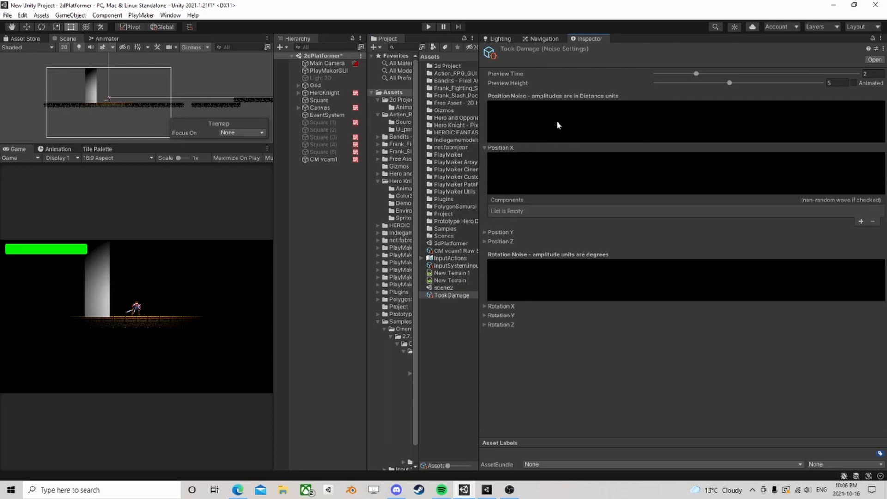
left_click(861, 222)
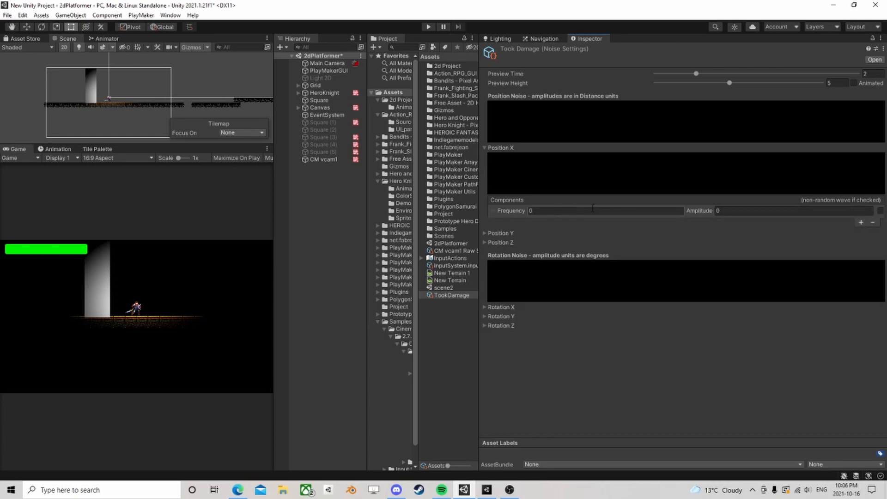
left_click(731, 211)
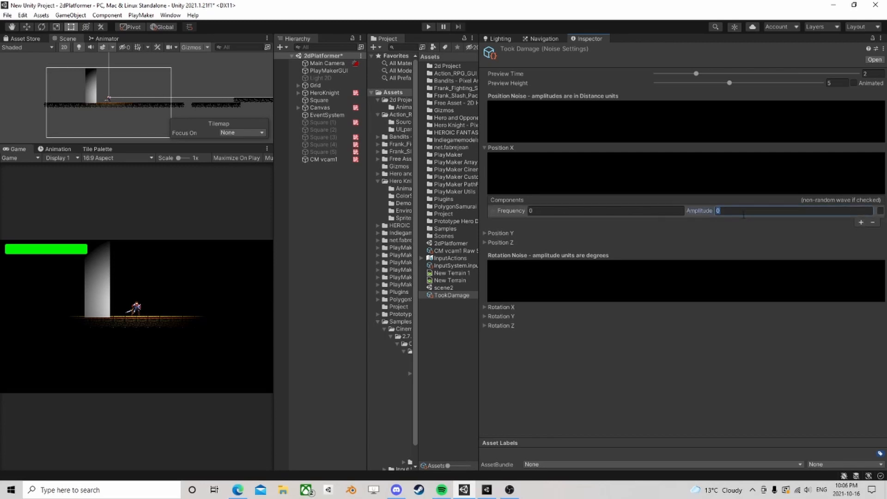
type("0.2")
left_click(569, 211)
type("5")
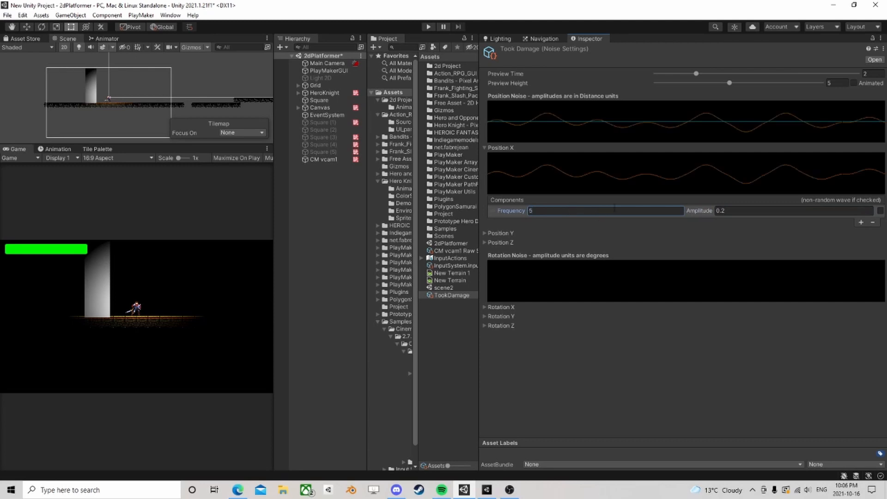
Make the Position X noise component a non-random wave.
left_click(880, 211)
left_click(880, 211)
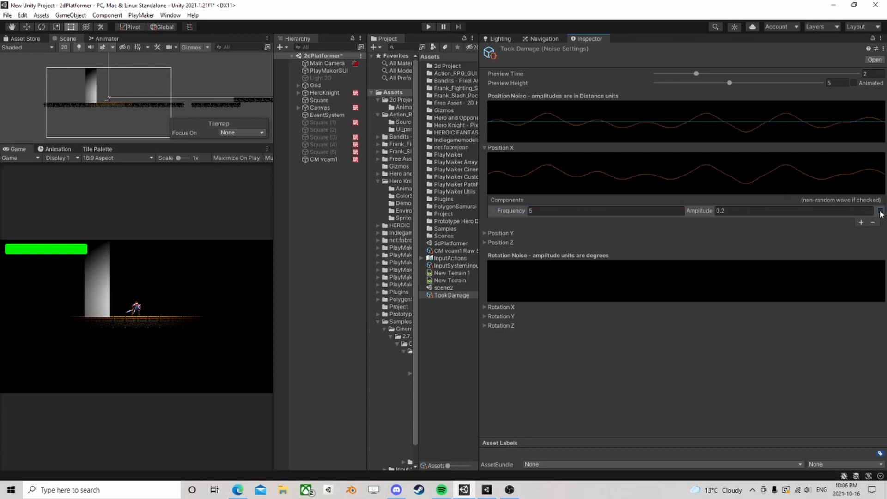
left_click(880, 211)
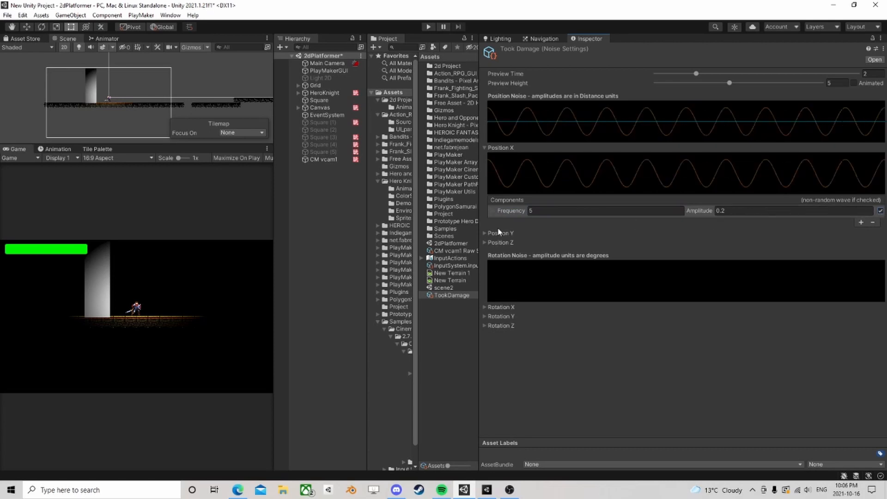
Add a second Position X noise component to TookDamage with frequency 12 and amplitude 0.5.
left_click(861, 222)
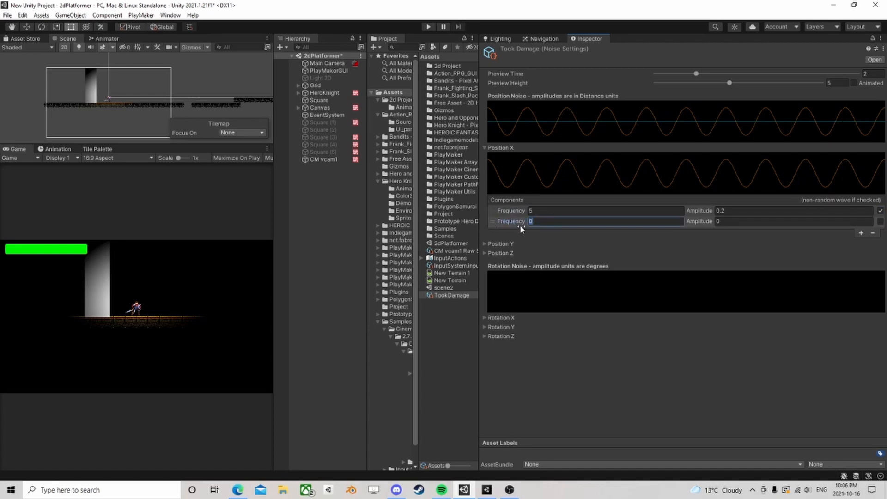
type("12")
left_click(745, 221)
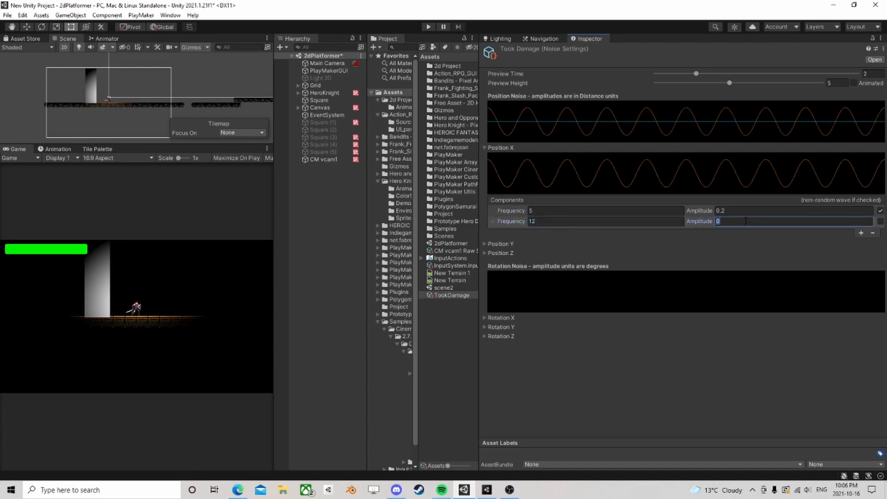
type(".1")
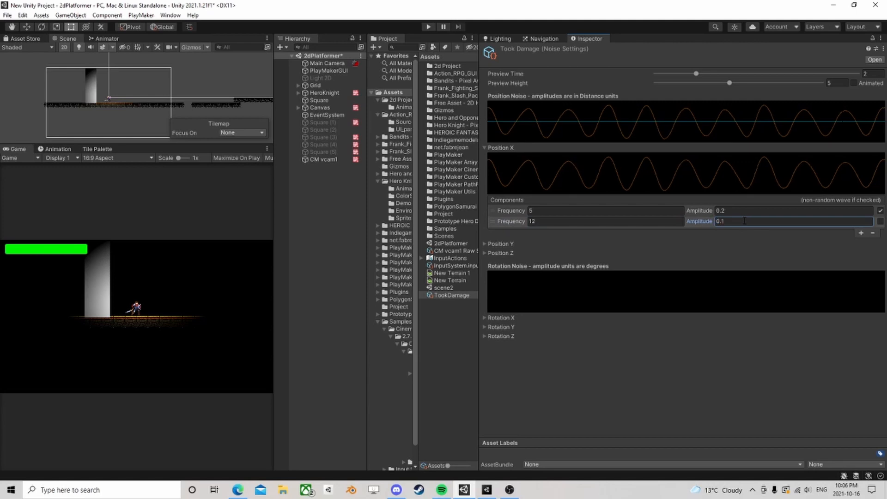
left_click(699, 221)
type(".5")
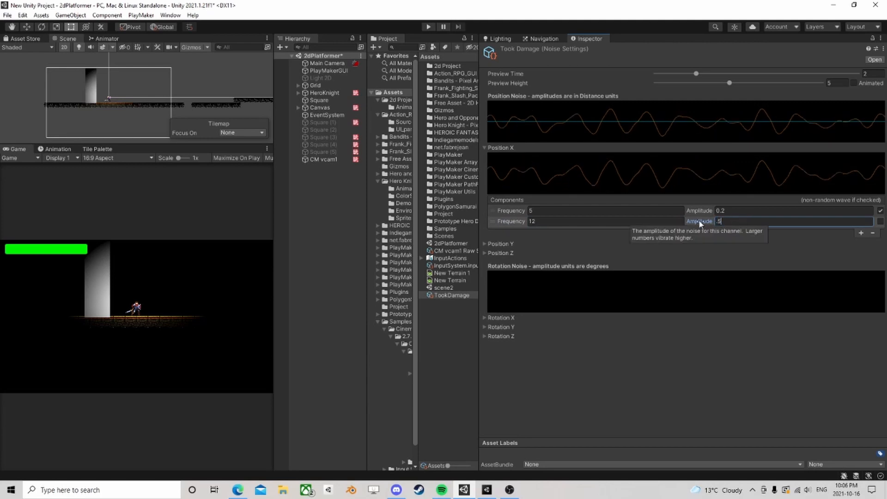
key("Return")
Set the two Position Y noise components to frequency 6 with amplitude 0.3 and frequency 7 with amplitude 0.4.
left_click(485, 243)
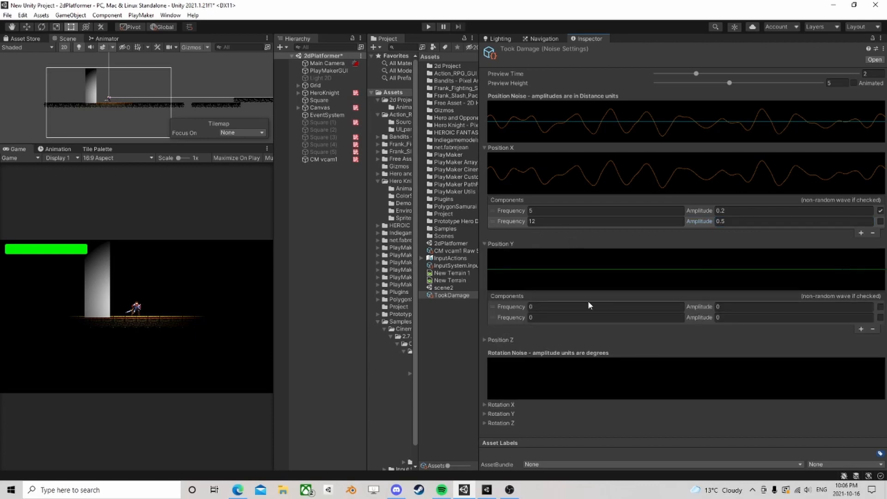
left_click(547, 306)
type("6")
key("Tab")
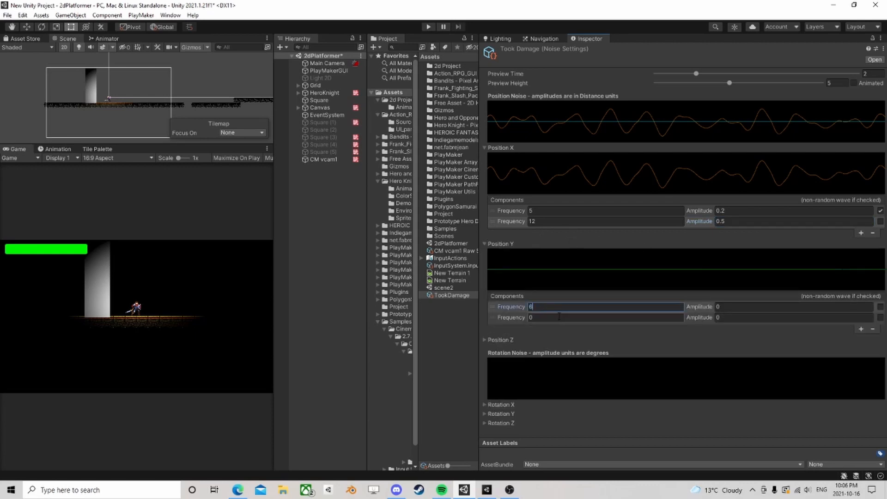
type("7")
left_click(733, 307)
key("BackSpace")
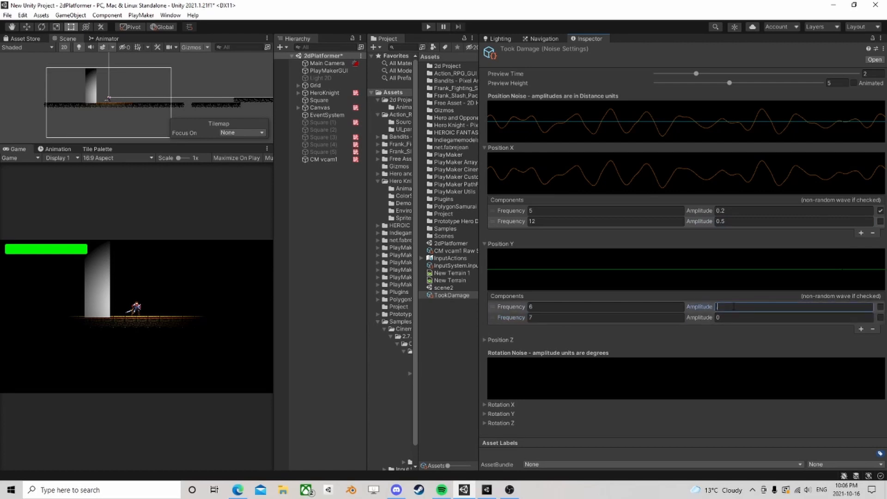
type("0.3")
key("Tab")
type("0.4")
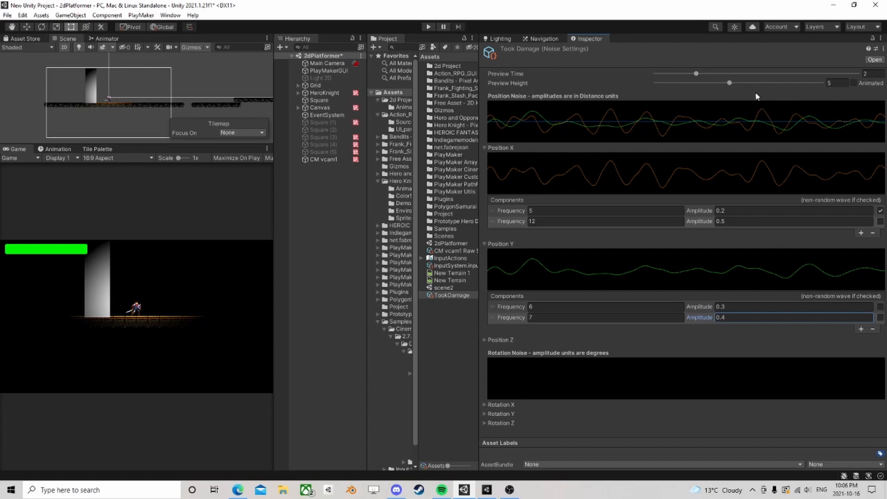
Preview the noise animated with a preview time of about 6.31 and preview height of about 4.25, ending with animation off.
left_click(854, 83)
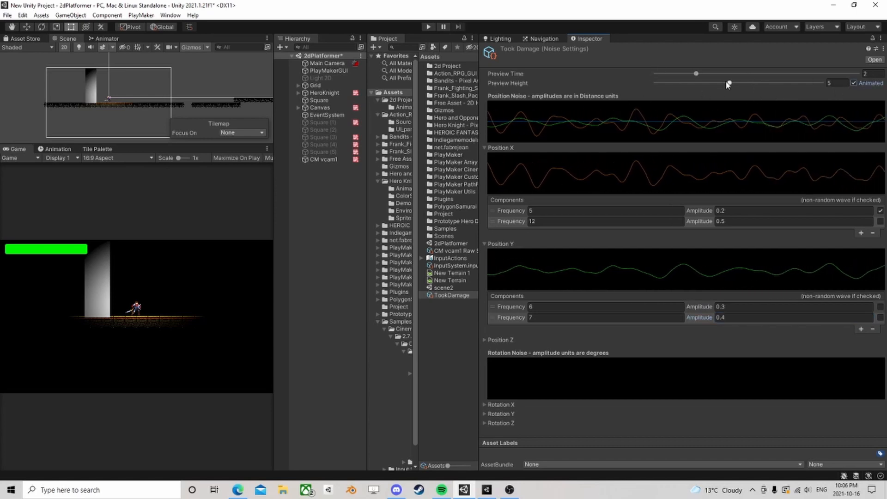
left_click_drag(695, 74, 673, 75)
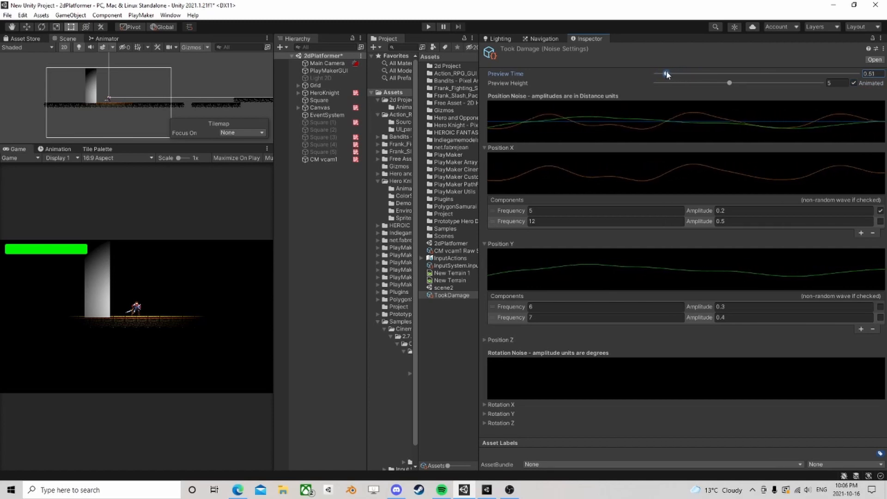
left_click_drag(674, 74, 716, 86)
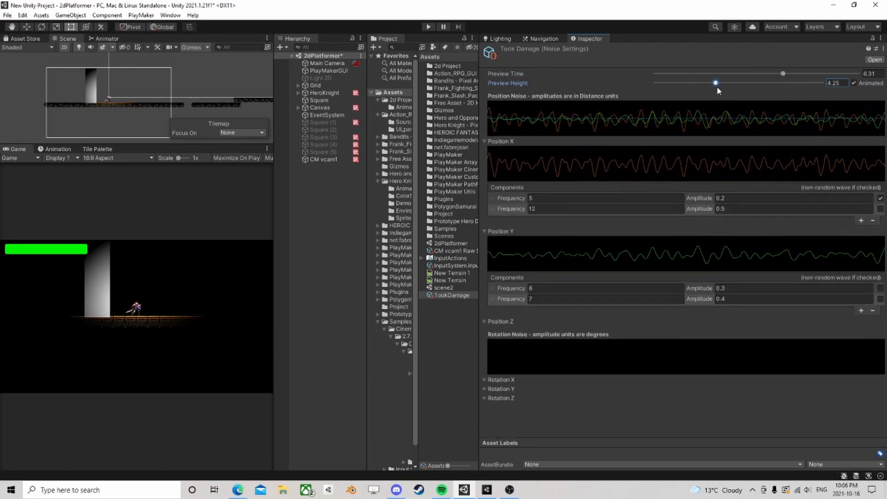
left_click(854, 83)
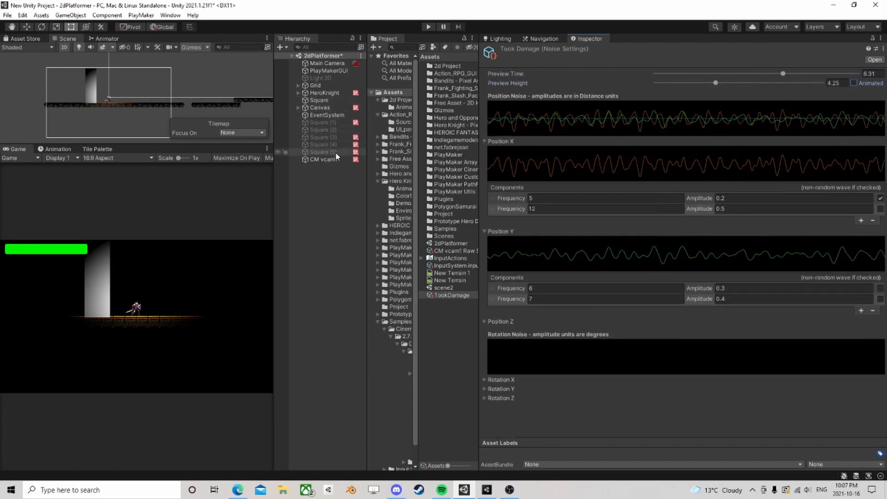
Add a Cinemachine Impulse Source component to HeroKnight.
left_click(326, 159)
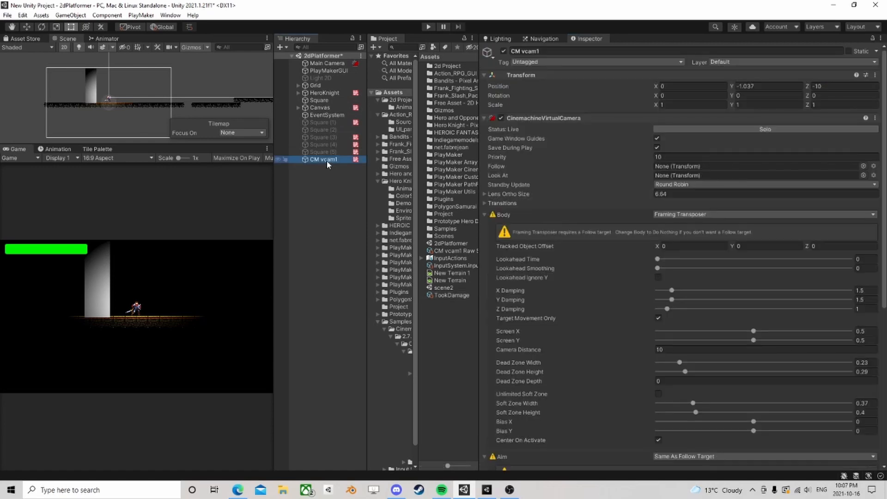
left_click(317, 107)
left_click(321, 93)
scroll(603, 282, "down", 10)
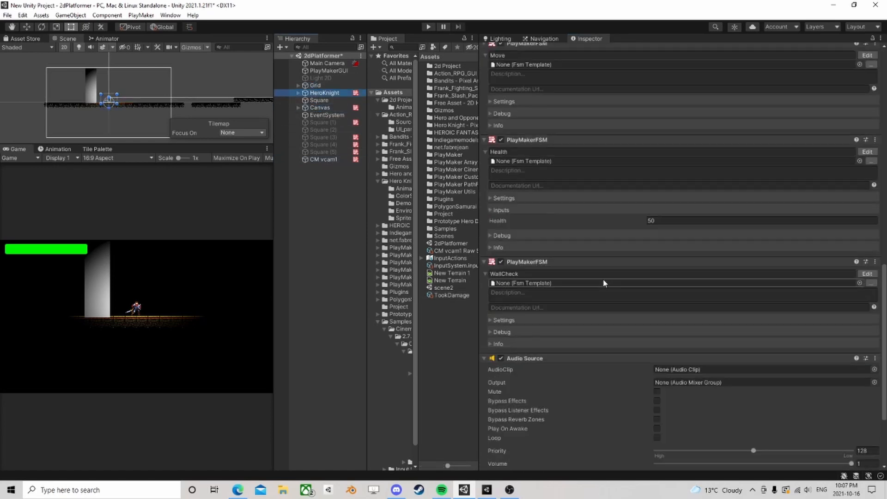
scroll(646, 342, "down", 5)
left_click(688, 458)
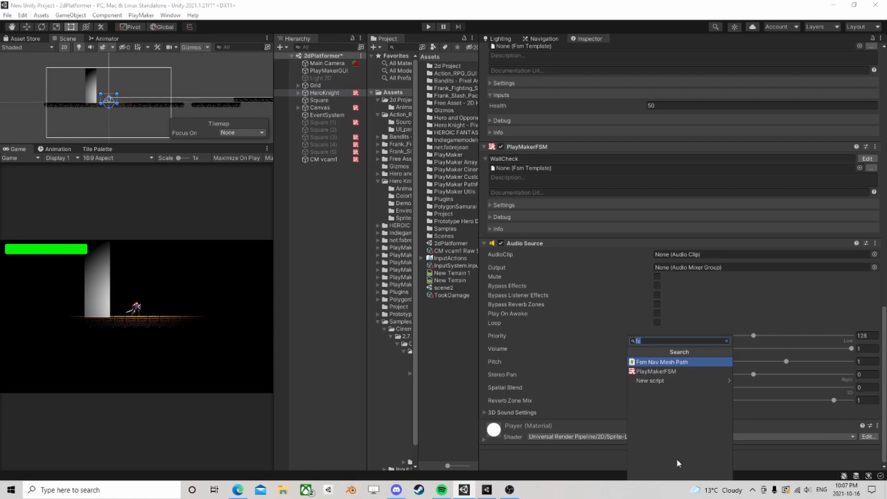
left_click(594, 459)
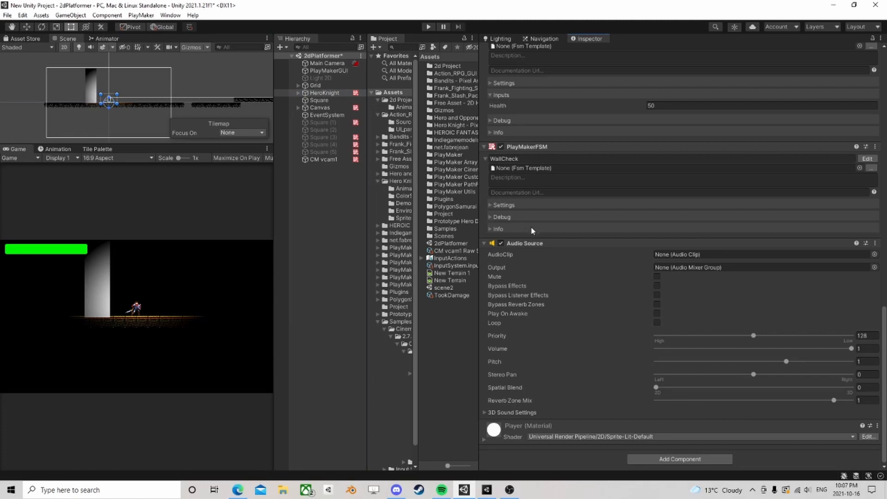
left_click(681, 458)
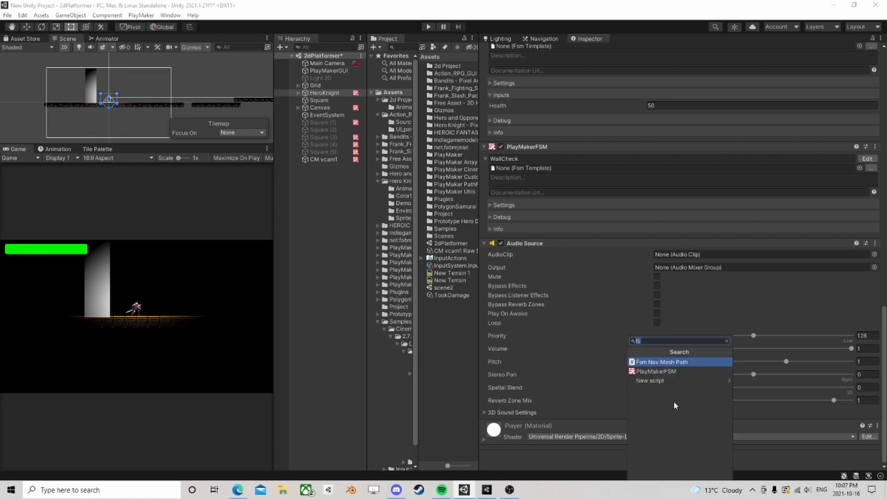
type("imp")
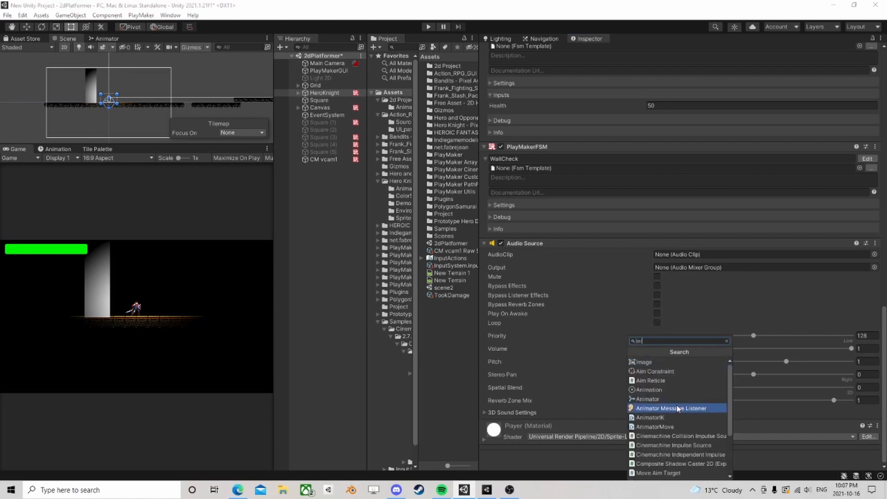
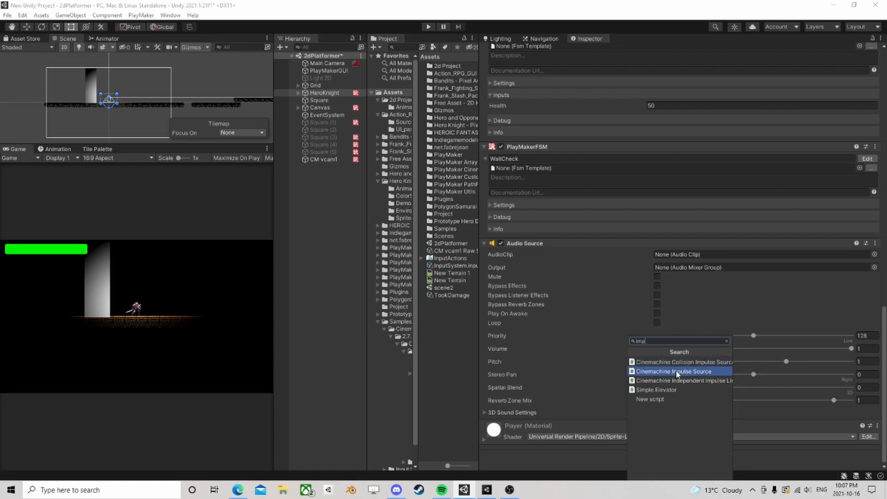
left_click(676, 371)
Assign the TookDamage noise settings as the impulse source's Raw Signal.
scroll(625, 320, "down", 4)
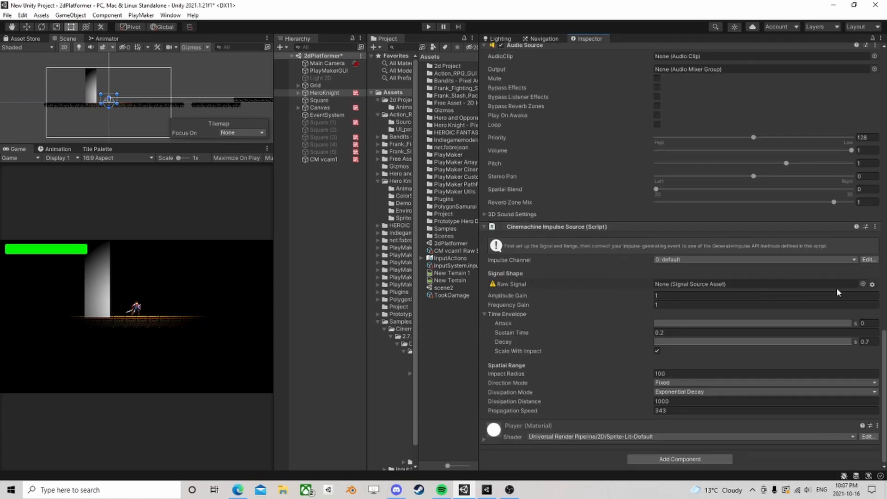
left_click(862, 283)
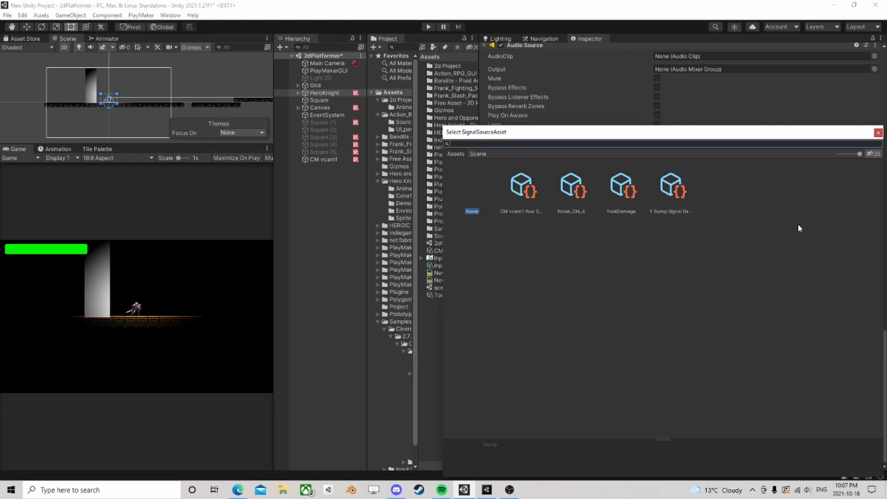
left_click(619, 190)
left_click(878, 133)
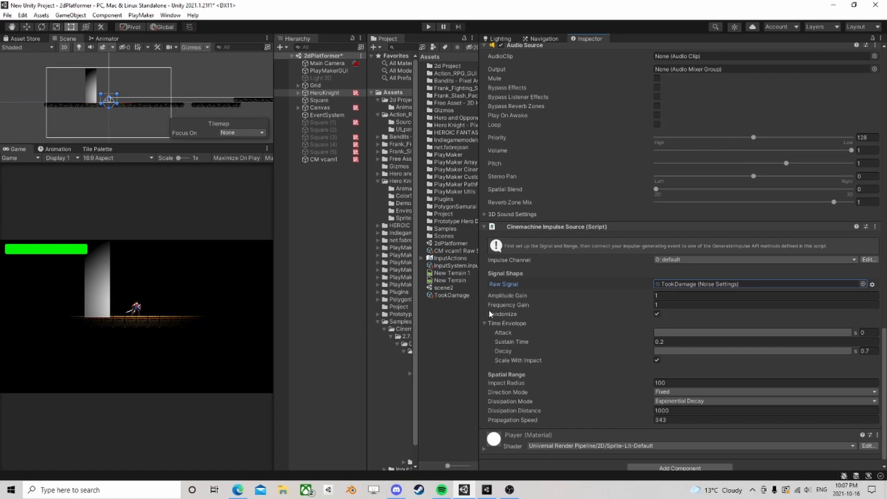
Give the Attack envelope the ease-in curve preset with a duration of 0.1 s, and set Sustain Time to 0.3.
scroll(622, 310, "down", 1)
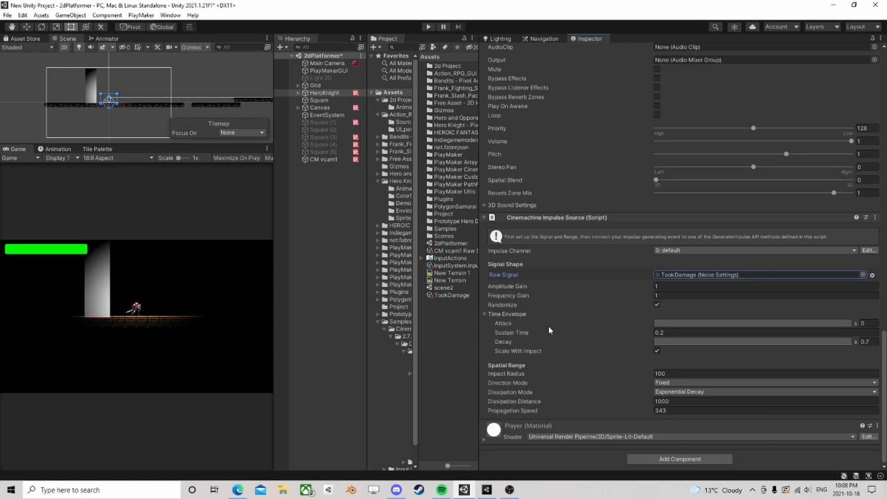
left_click(673, 324)
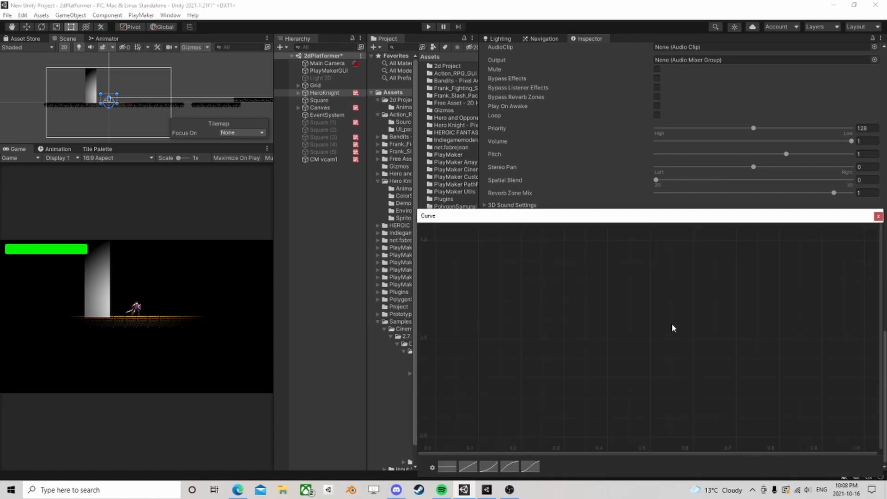
left_click(488, 467)
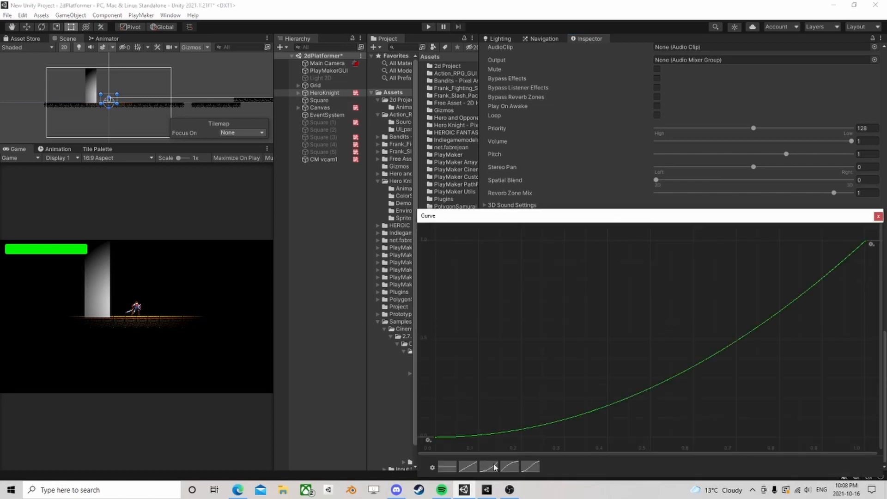
left_click(878, 217)
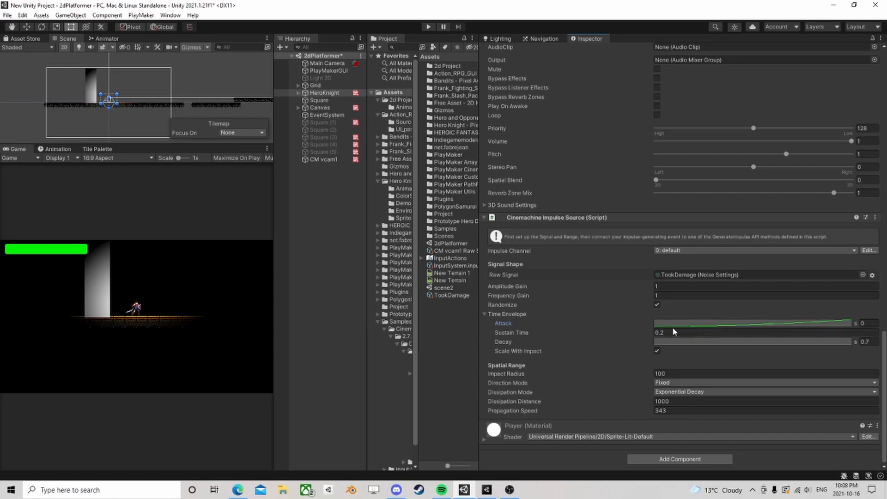
left_click(868, 323)
type("0.1")
left_click(676, 334)
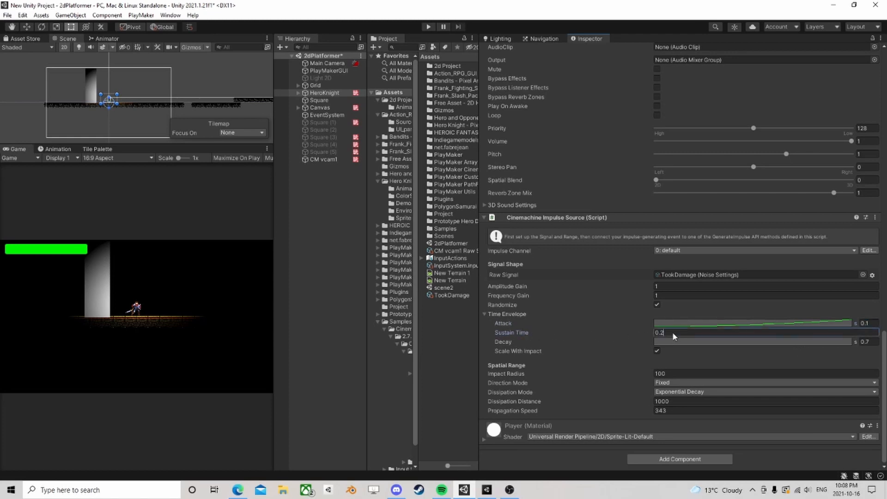
key("BackSpace")
type("0.3")
Apply the flat curve preset to the Decay envelope and set its end key's value to 0.
left_click(664, 343)
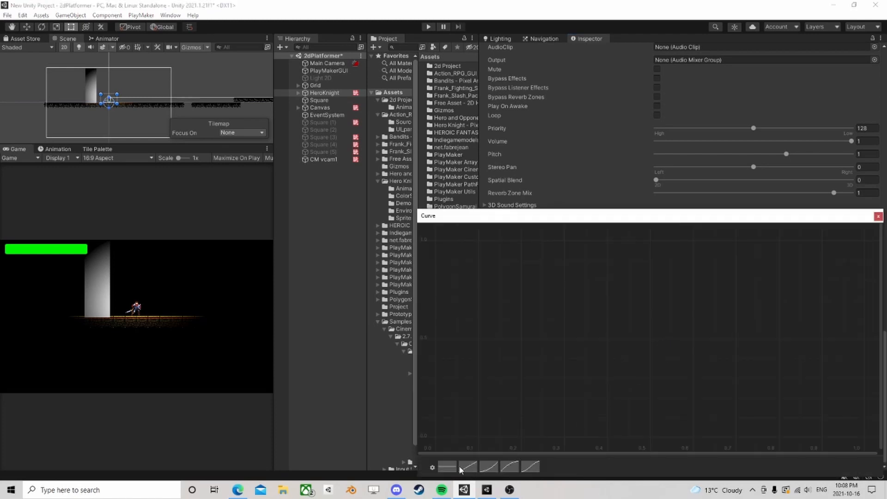
left_click(447, 467)
left_click(865, 240)
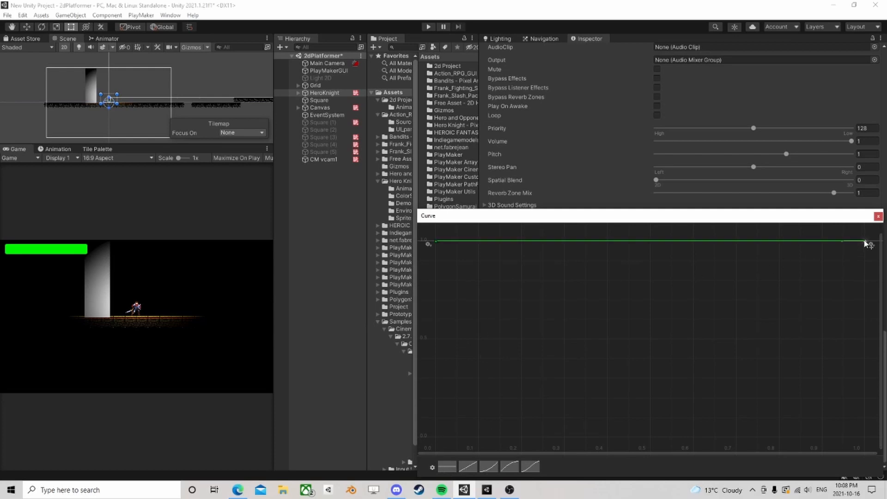
key("Return")
type("0")
key("Return")
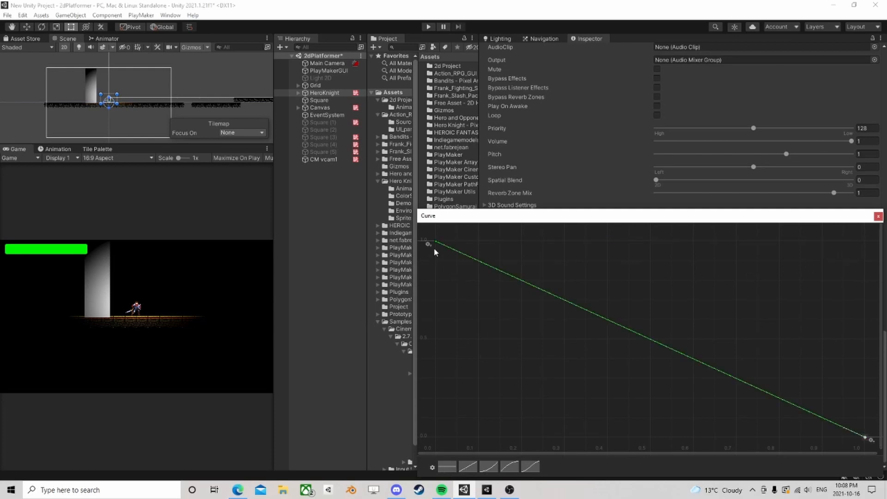
Adjust the Decay curve's end tangents so it falls steeply at the start and levels out towards the end, and close the curve editor.
mouse_move(456, 252)
left_mouse_down()
mouse_move(464, 252)
mouse_move(451, 259)
left_mouse_up()
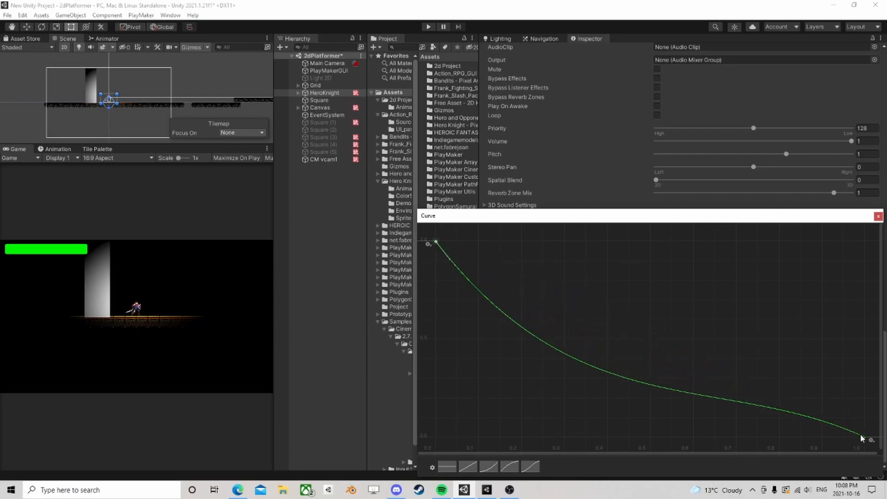
mouse_move(853, 437)
left_mouse_down()
mouse_move(842, 429)
mouse_move(841, 437)
left_mouse_up()
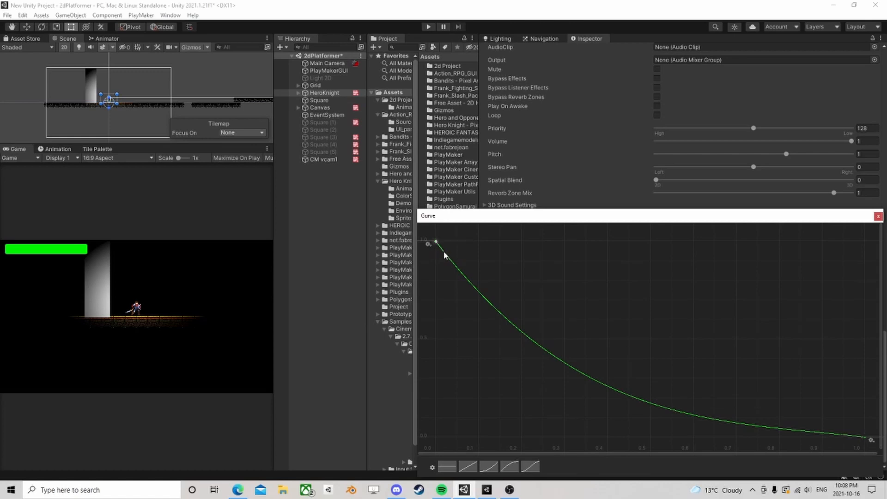
left_click_drag(451, 262, 459, 261)
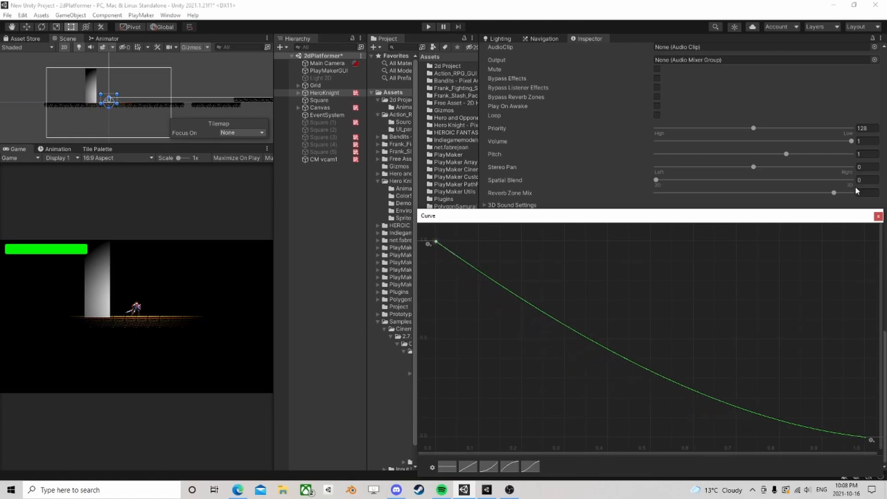
left_click(877, 216)
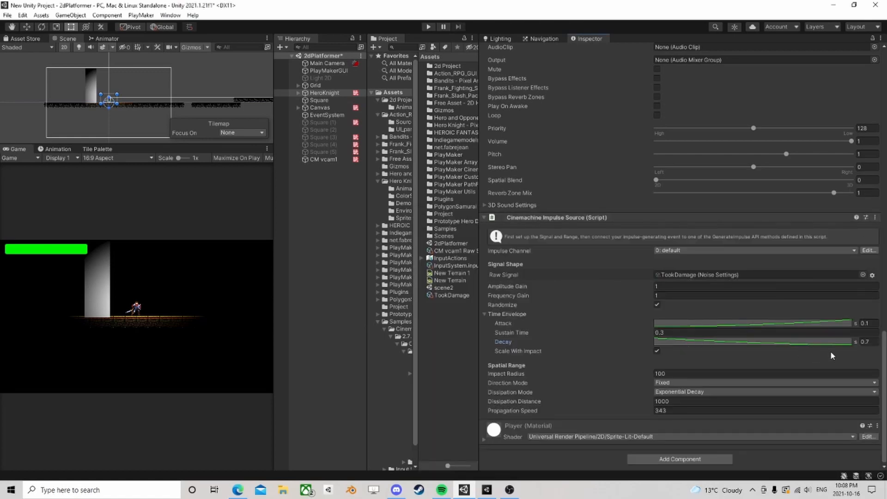
Set the Decay duration to 0.4 s and collapse the Cinemachine Impulse Source component.
left_click(865, 341)
type("3")
left_click_drag(870, 342, 840, 342)
type(".4")
left_click(484, 218)
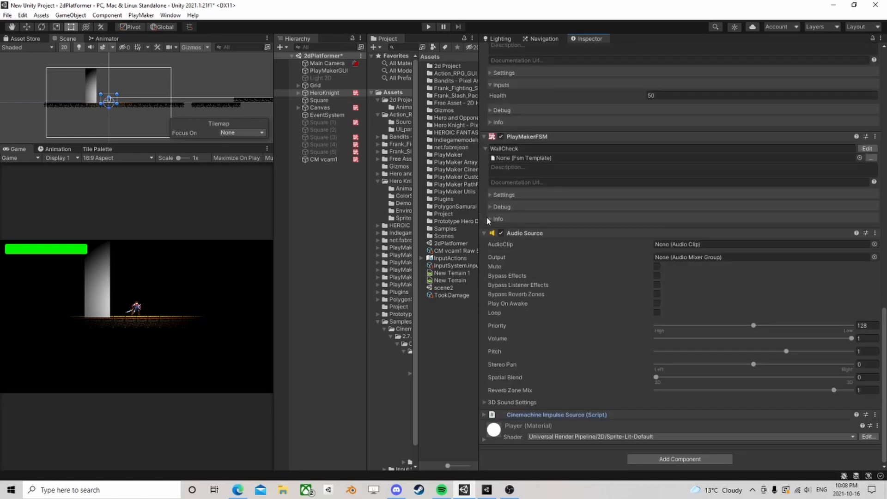
Open HeroKnight's Health FSM in the PlayMaker editor, review State 4's actions, and select State 2.
scroll(572, 206, "up", 4)
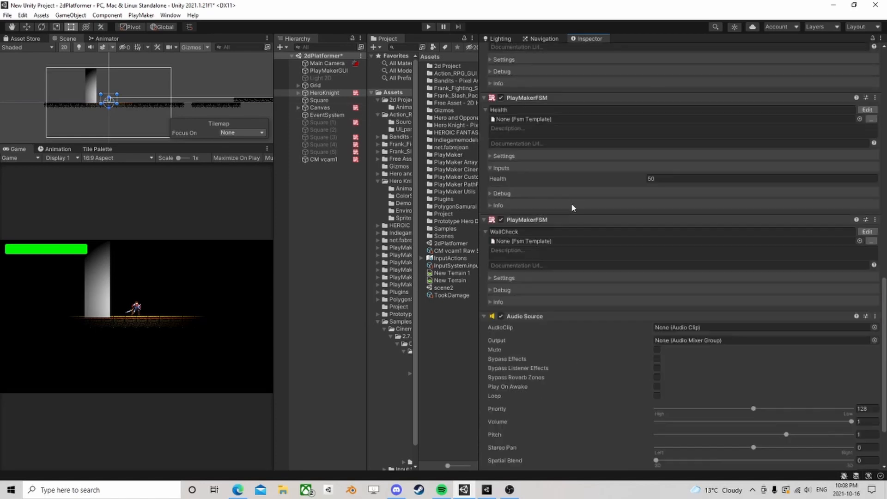
left_click(867, 192)
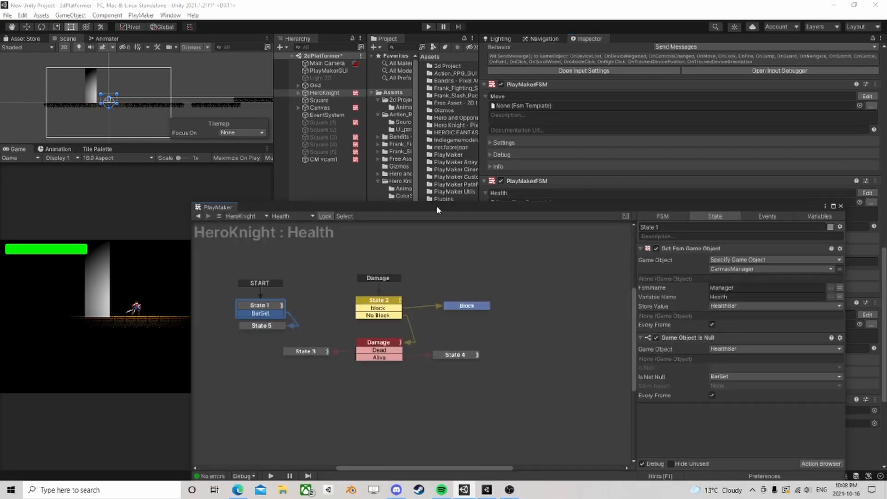
left_click_drag(439, 210, 412, 77)
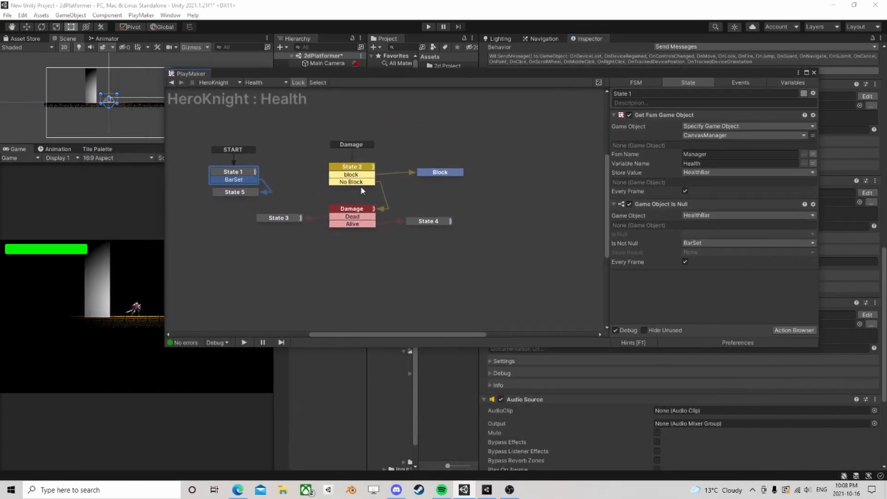
left_click(415, 221)
scroll(721, 283, "down", 2)
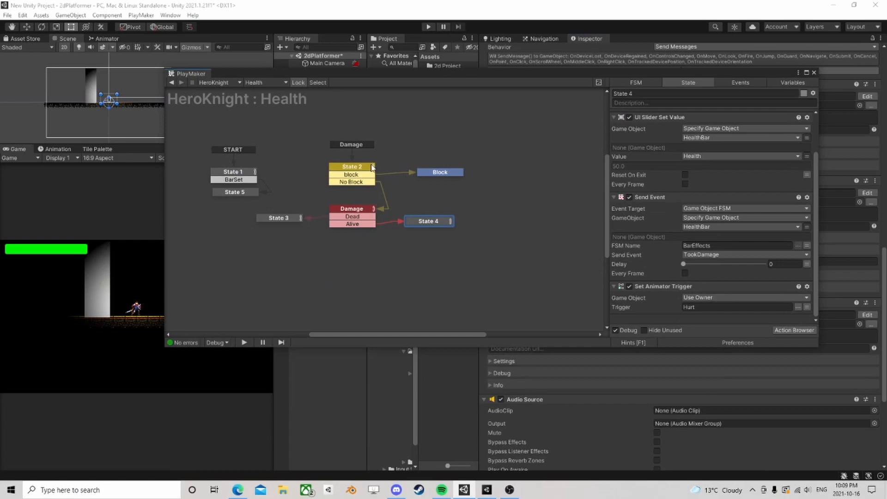
left_click(358, 171)
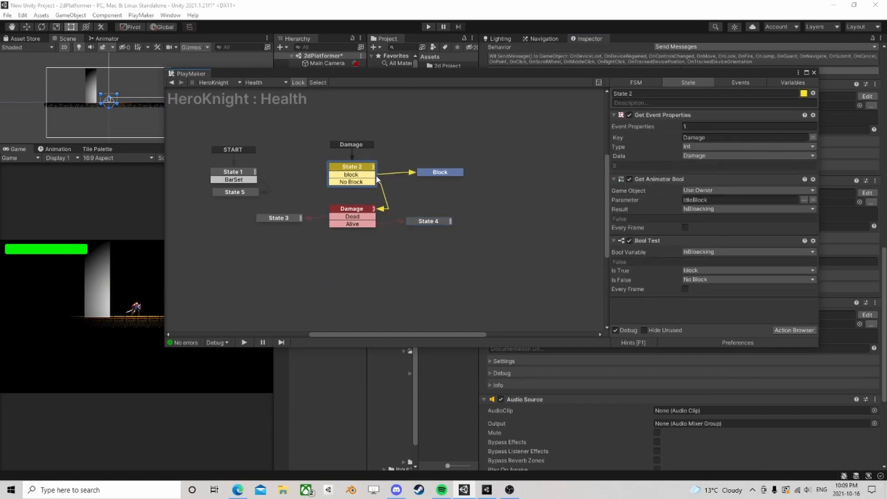
Add a Generate Impulse action to State 2 and place it between Get Animator Bool and Bool Test.
left_click(794, 330)
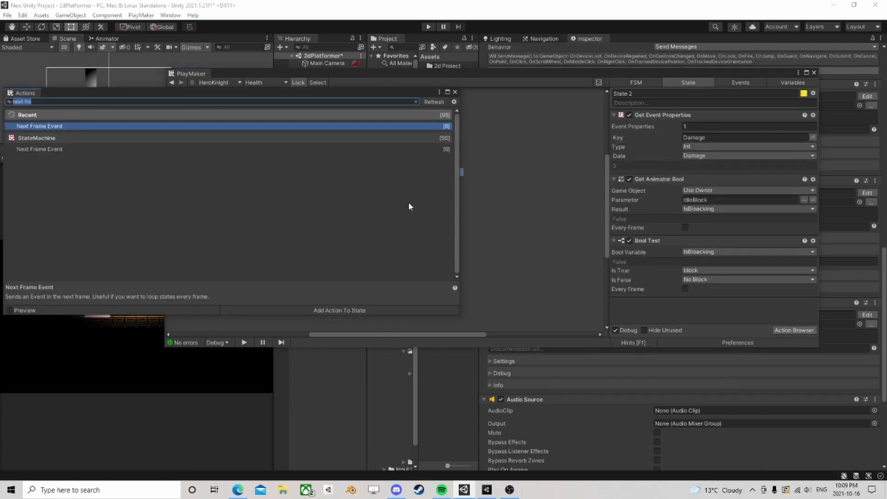
type("gener")
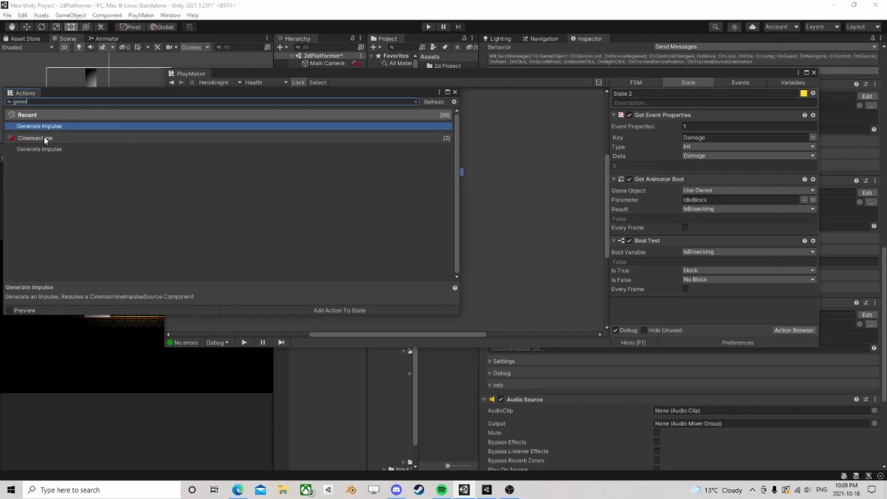
double_click(55, 127)
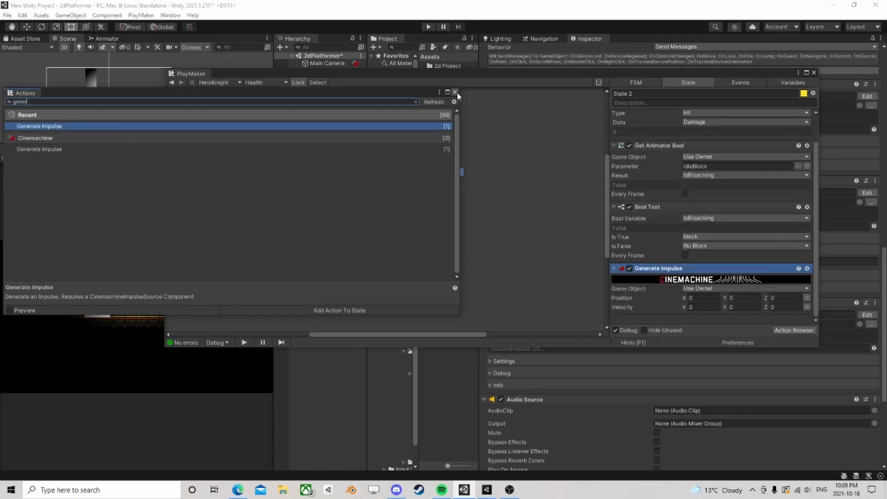
left_click(455, 92)
left_click_drag(659, 273, 655, 251)
Switch the Generate Impulse action's Position and Velocity to variables left at None, and close the PlayMaker editor.
scroll(770, 252, "down", 2)
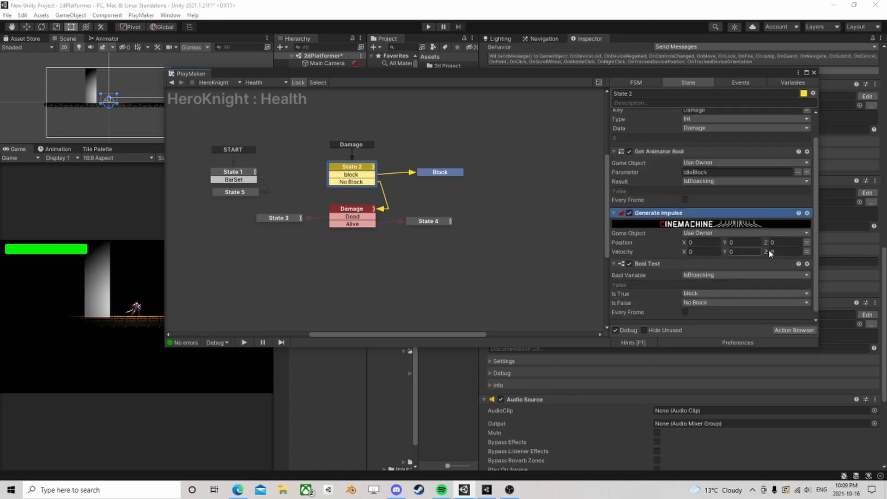
left_click(806, 242)
left_click(807, 252)
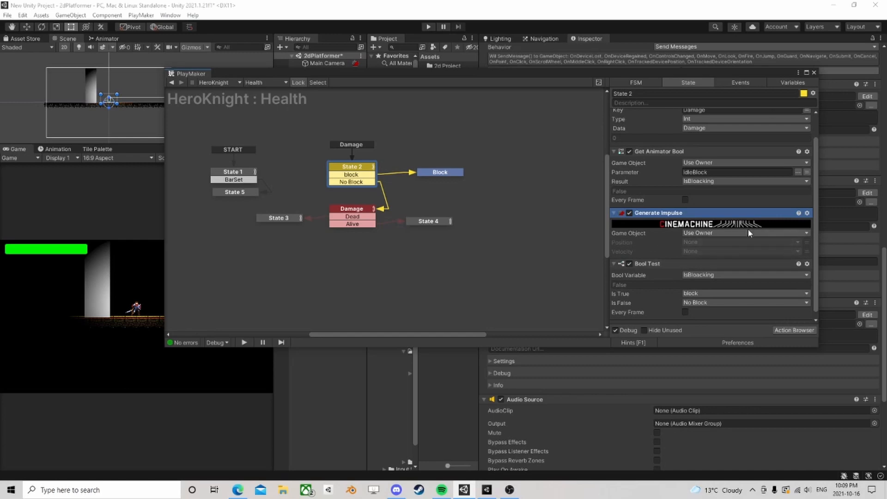
left_click(814, 73)
Expand HeroKnight's Cinemachine Impulse Source component to review its signal shape, time envelope and spatial range settings.
scroll(573, 346, "down", 3)
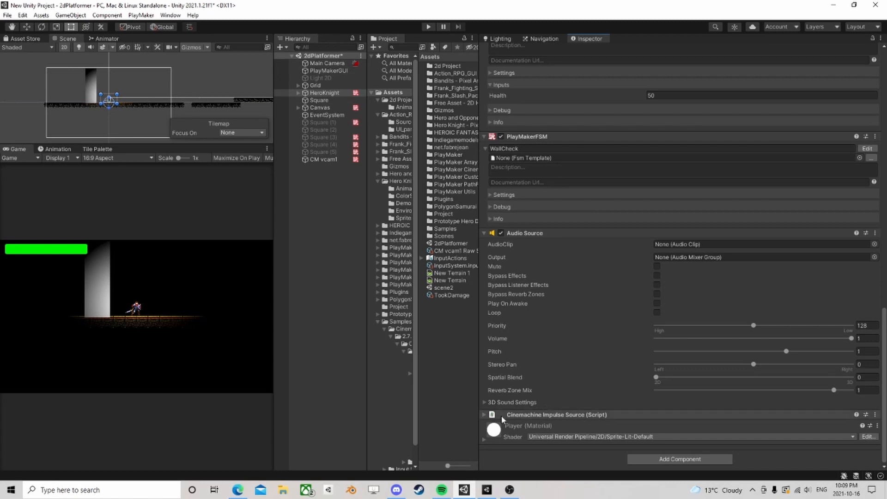
left_click(485, 415)
scroll(650, 437, "down", 4)
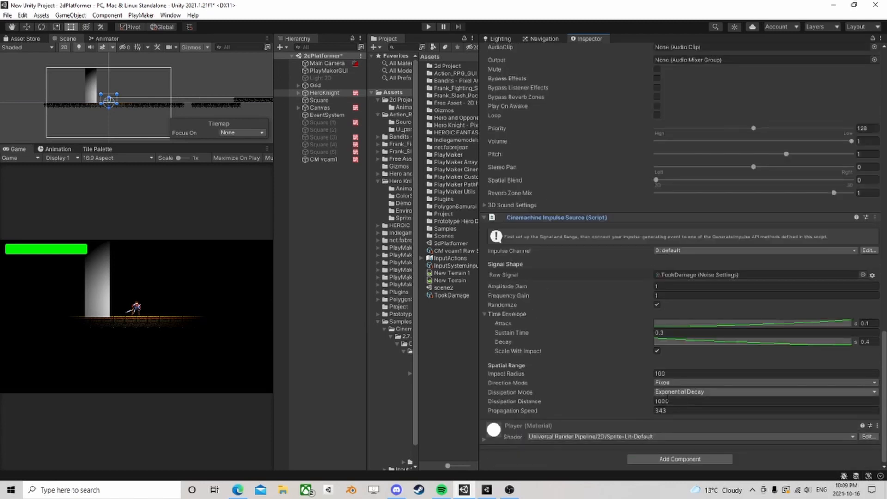
Play-test the damage shake by moving HeroKnight and activating Square (5) and Square (4), and stop the game.
left_click(429, 27)
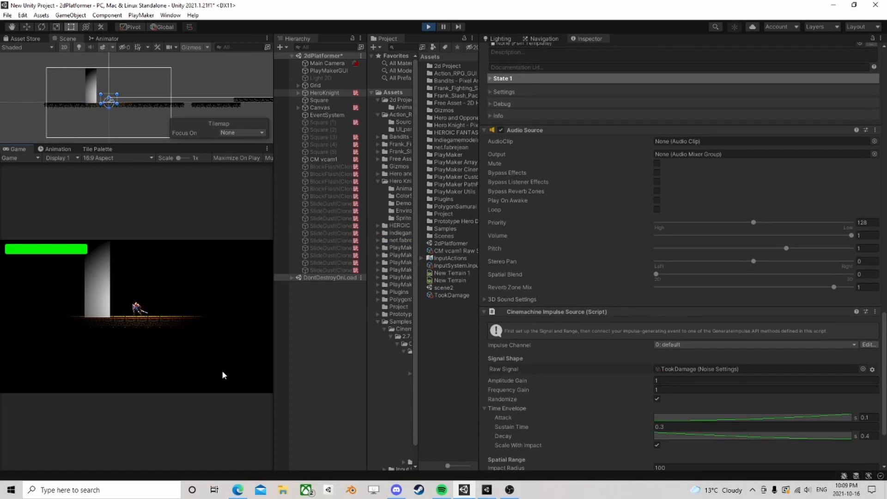
key("a")
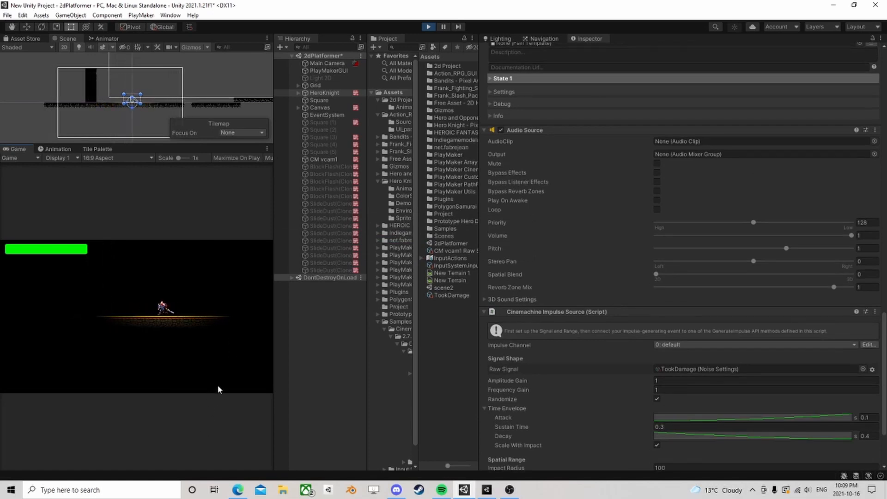
key("a")
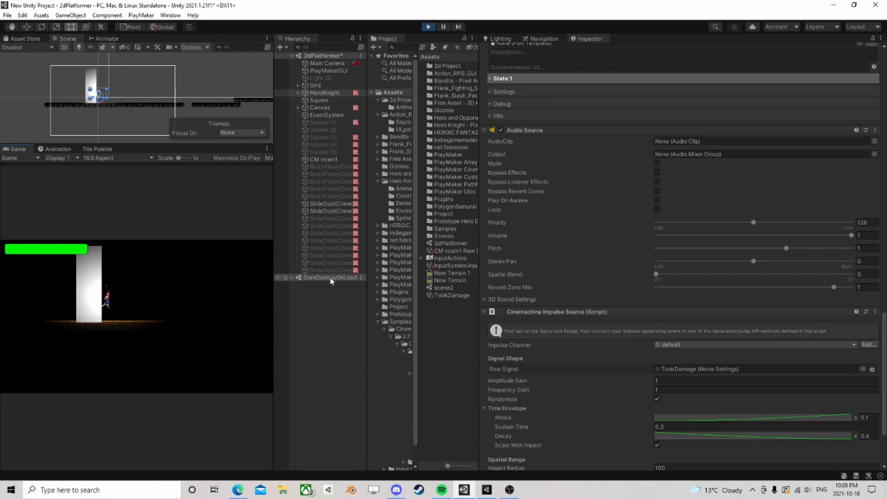
left_click(322, 152)
scroll(521, 92, "up", 3)
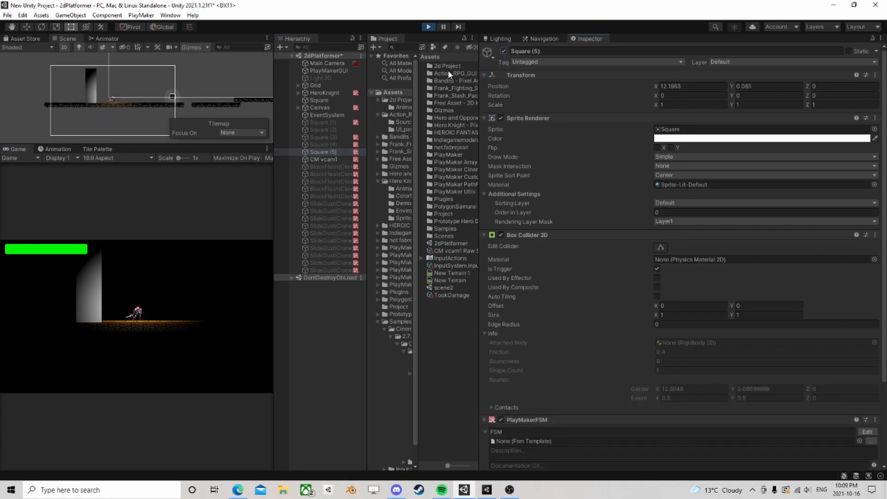
left_click(334, 145)
left_click(503, 50)
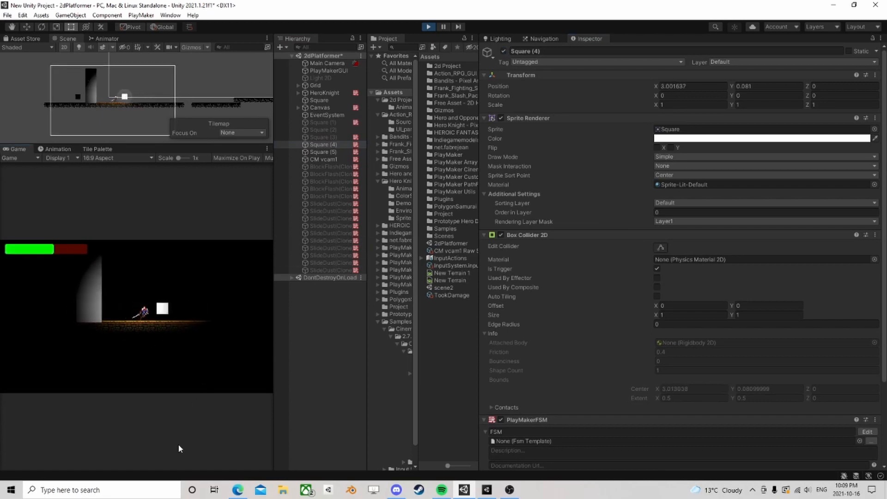
left_click(429, 26)
In HeroKnight's Cinemachine Impulse Source, set Amplitude Gain to 2 and Sustain Time to 0.2, and shorten the Decay duration.
left_click(325, 94)
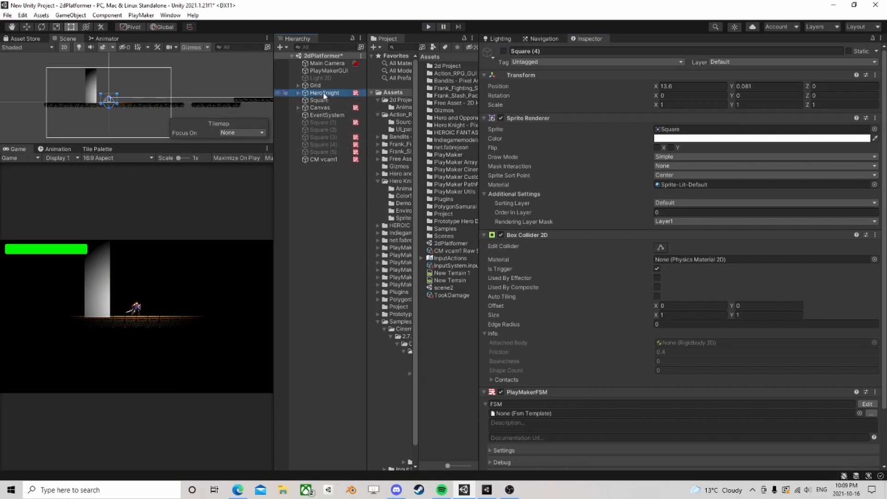
scroll(679, 254, "down", 10)
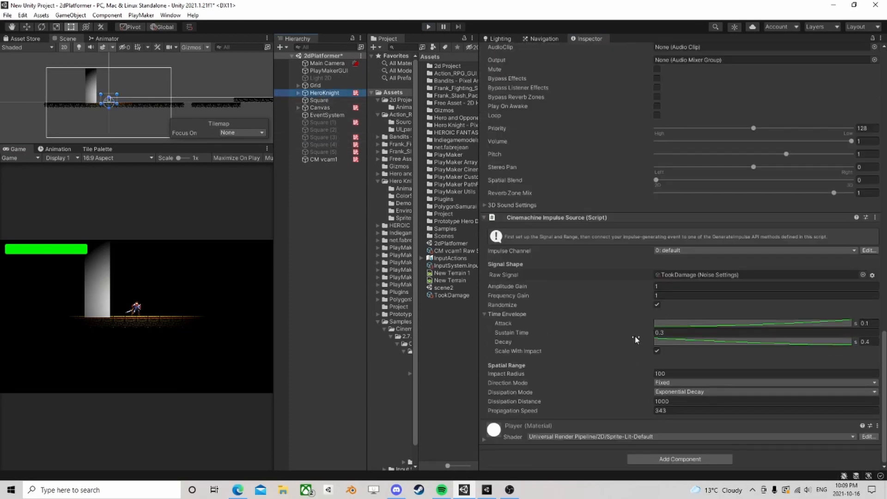
left_click(705, 275)
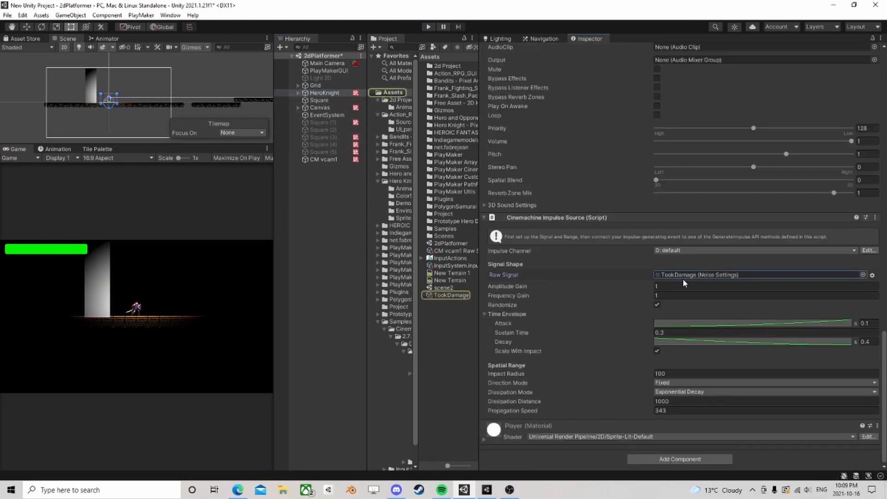
left_click(660, 285)
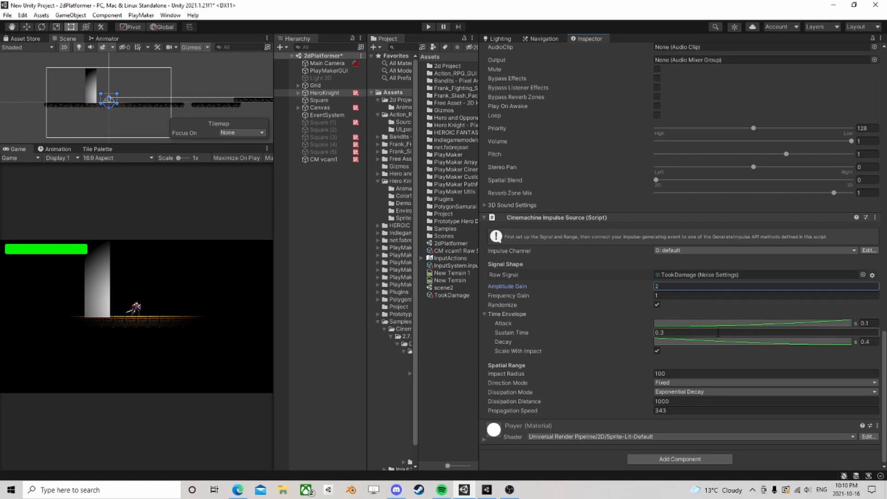
left_click(718, 333)
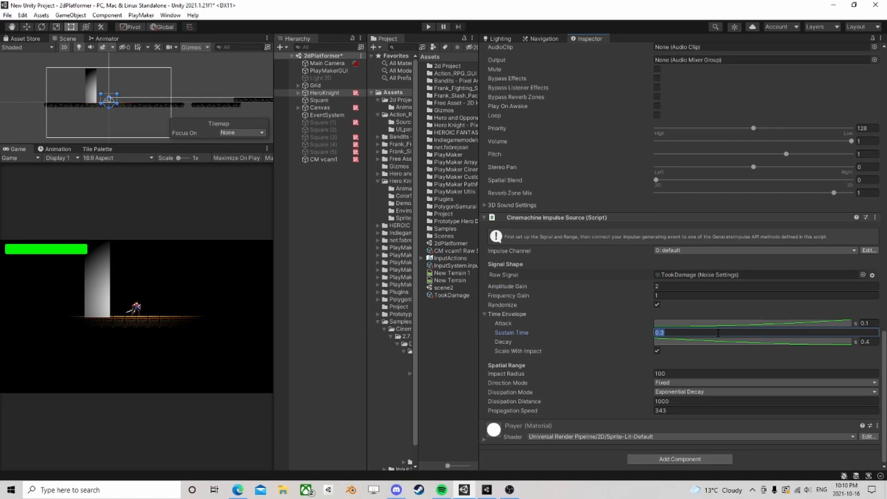
left_click(872, 342)
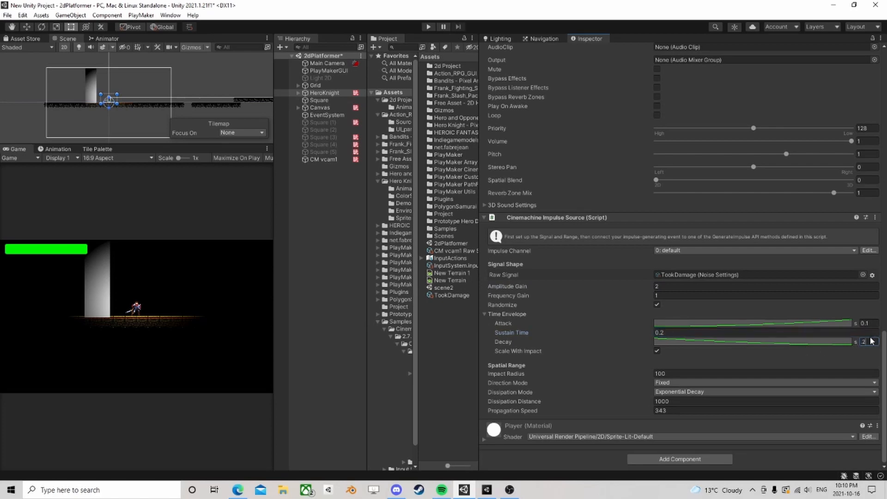
key("Return")
key("Return")
Run the game with Maximize On Play enabled, activating Square (1) while paused before resuming.
left_click(427, 27)
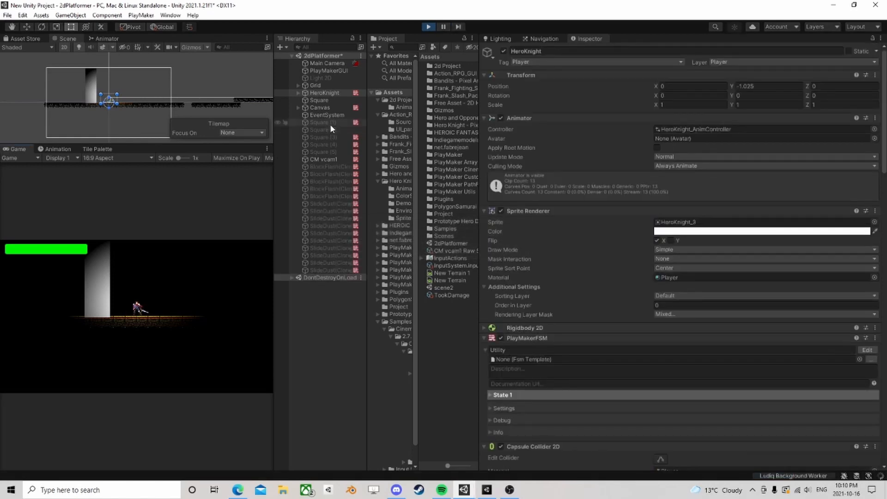
left_click(330, 122)
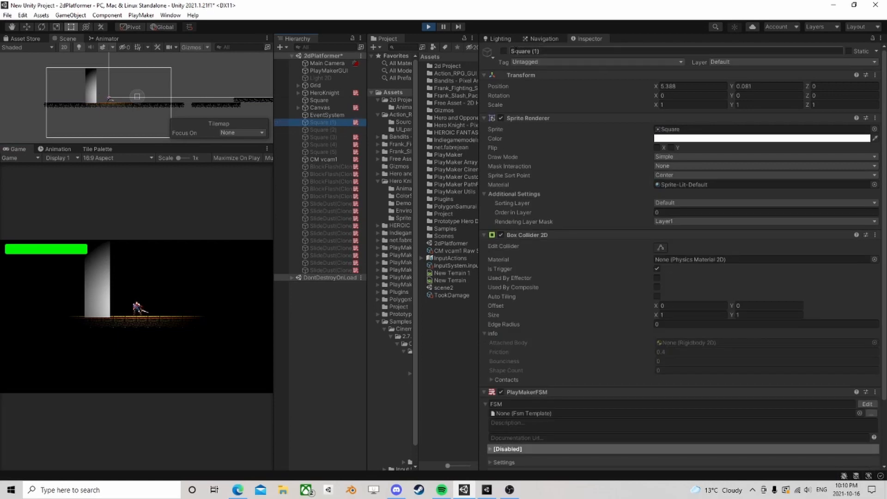
left_click(227, 159)
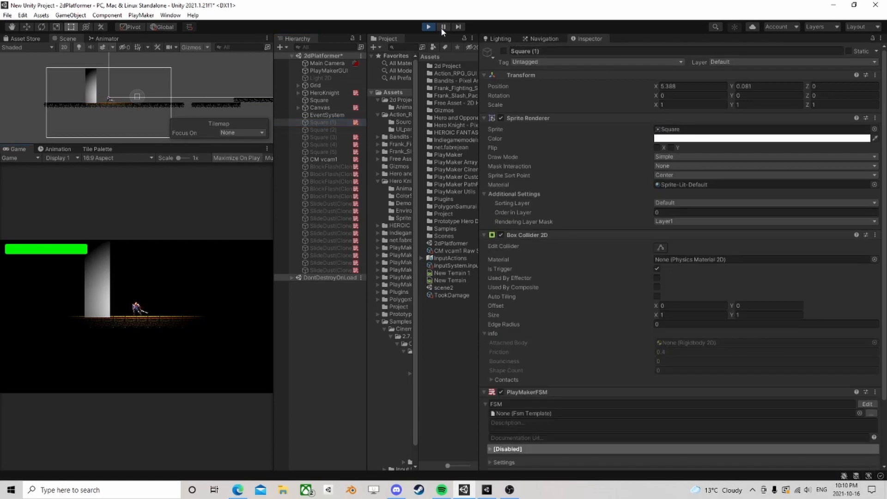
left_click(503, 51)
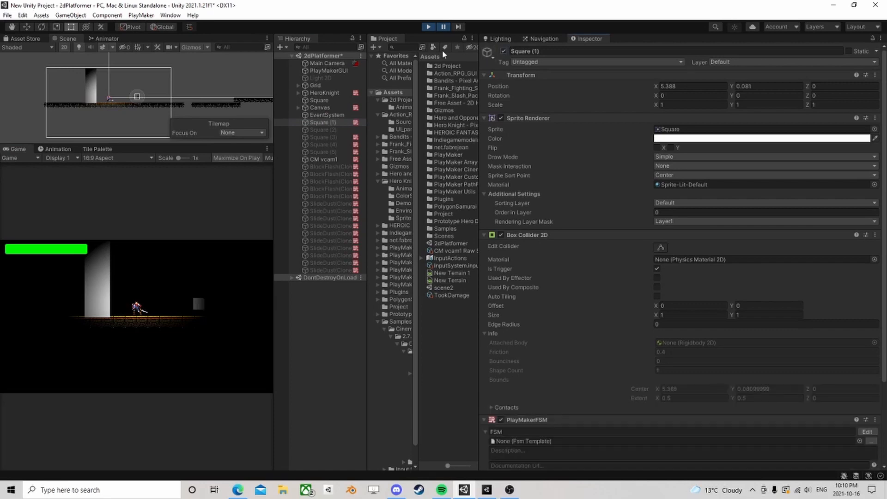
left_click(443, 27)
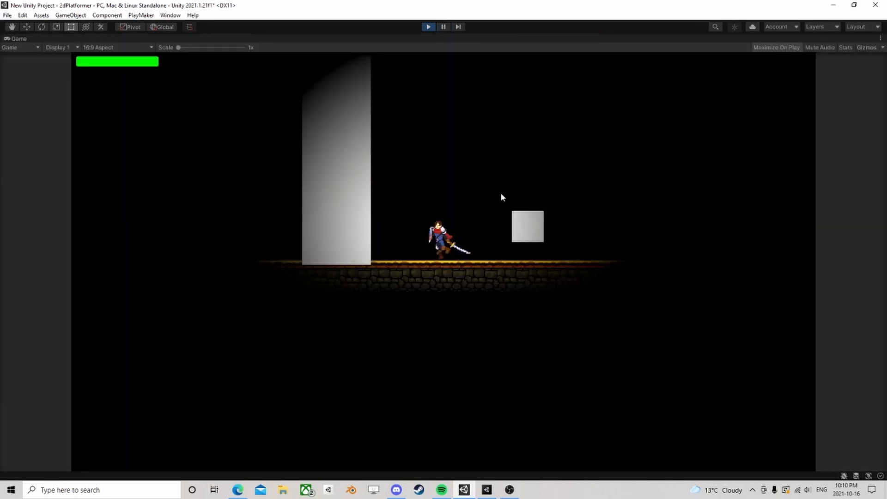
Run HeroKnight into the square and jump around the wall to test the damage shake and the camera follow.
key("d")
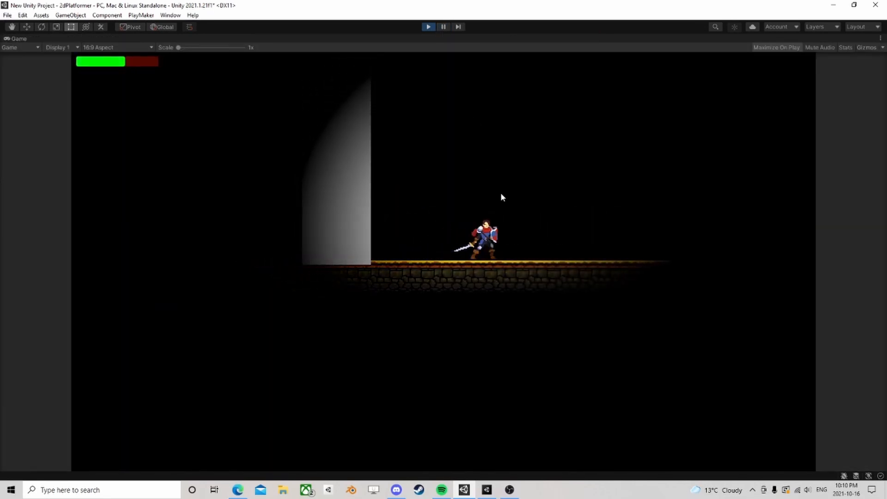
key("a")
key("space")
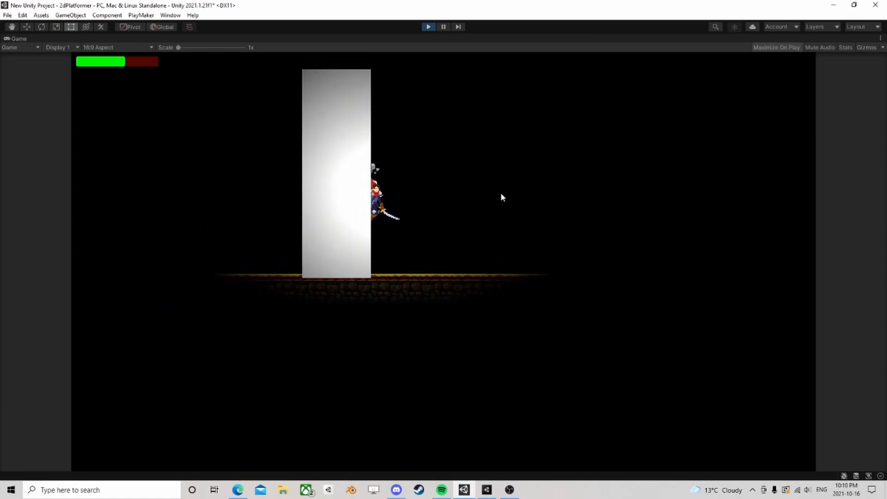
key("d")
key("space")
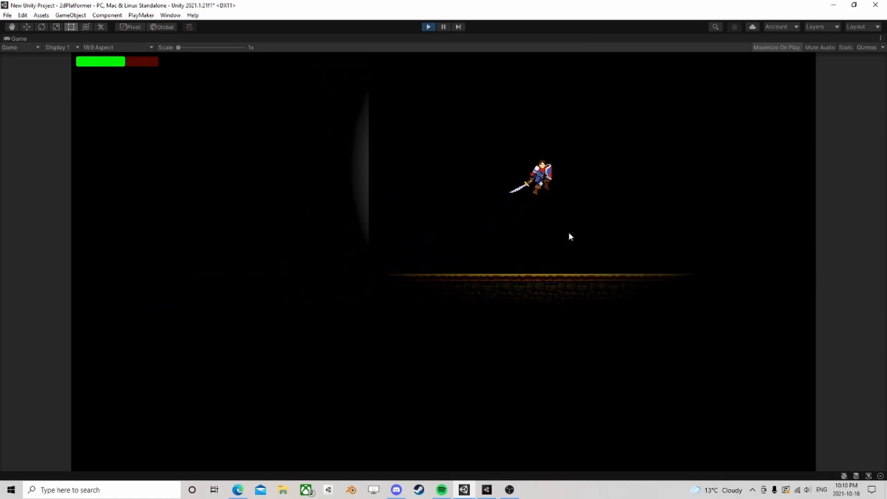
key("shift")
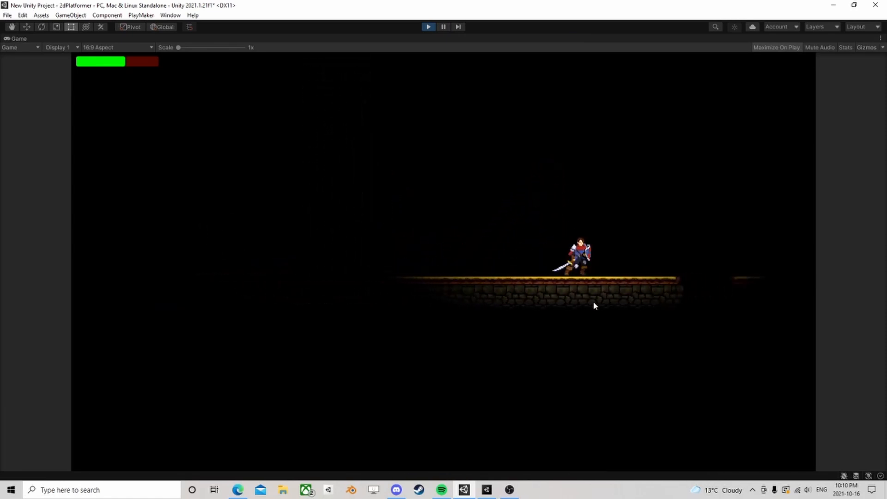
key("a")
key("space")
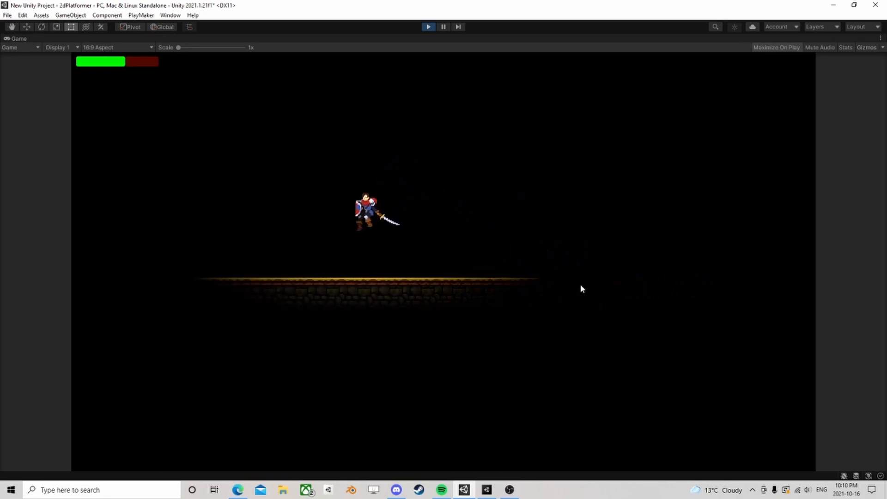
key("space")
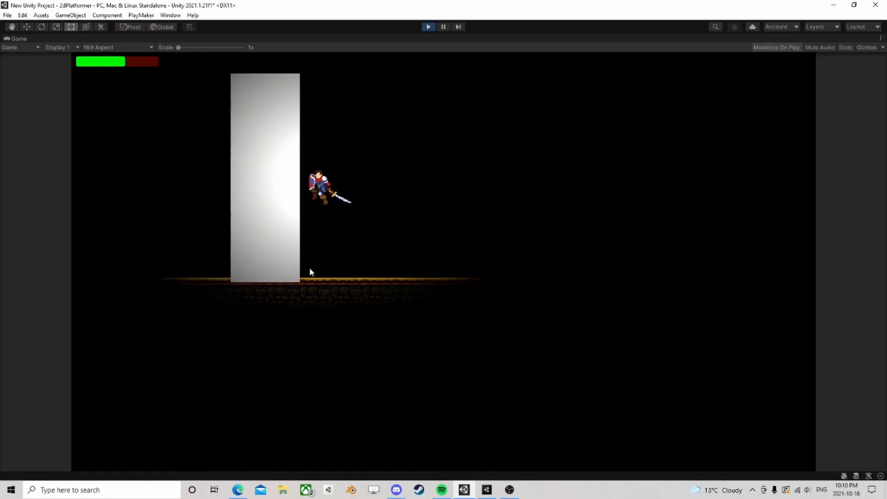
key("d")
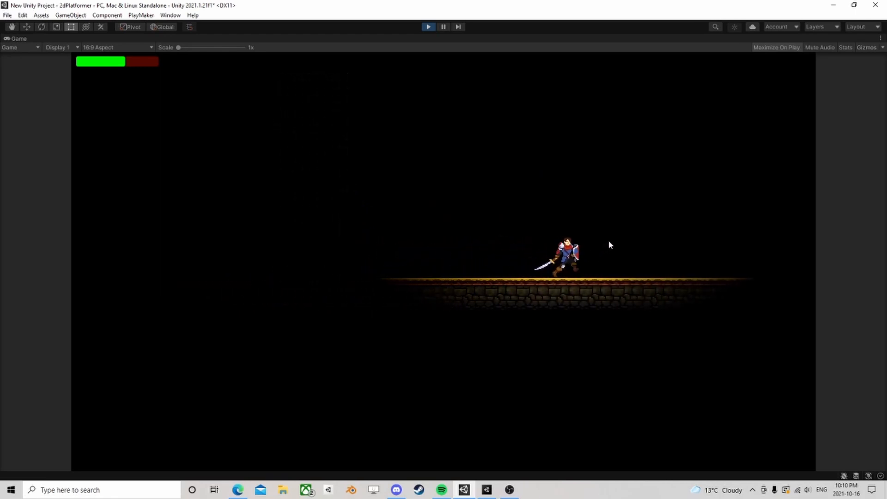
Run and jump HeroKnight across the raised platforms and back to test the camera follow, and stop the game.
key("space")
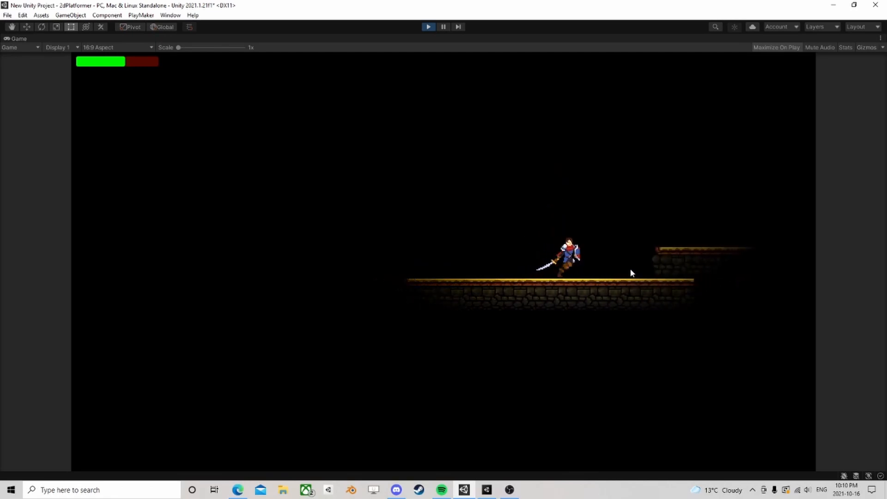
key("space")
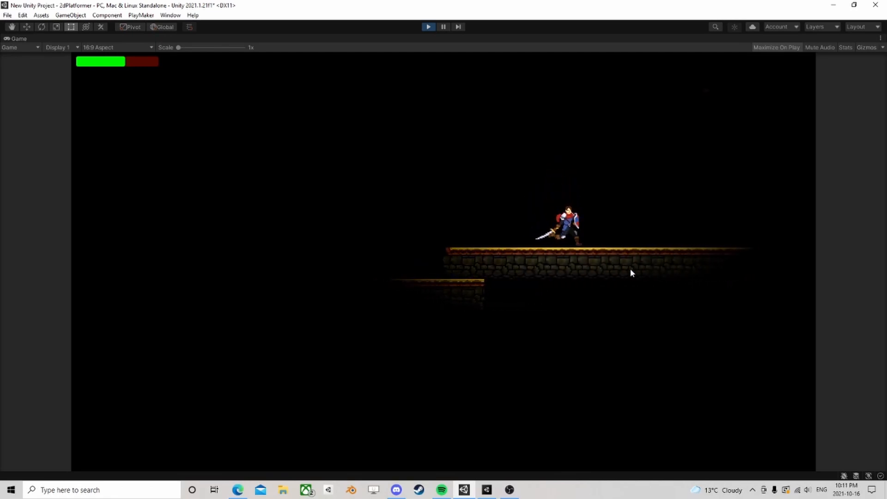
key("space")
key("d")
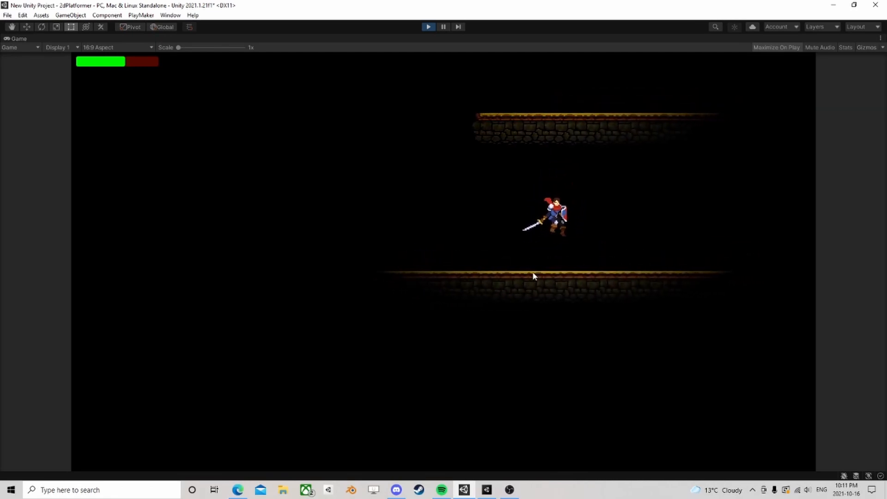
key("a")
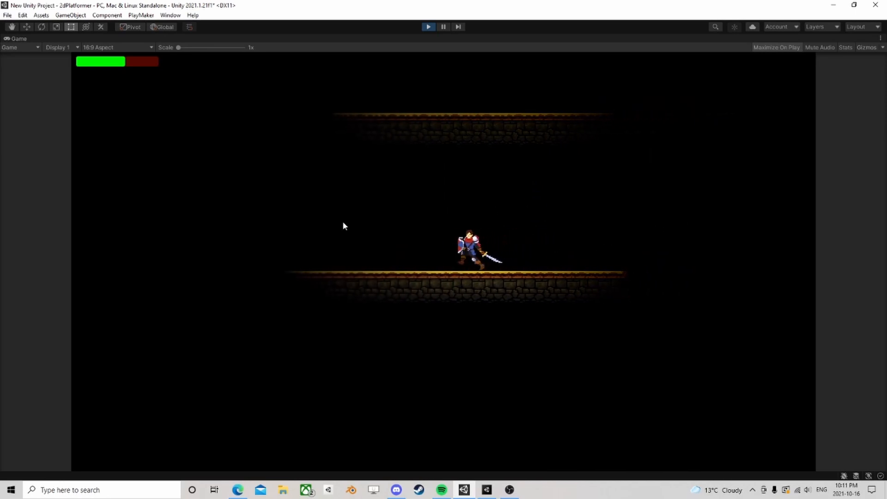
left_click(428, 27)
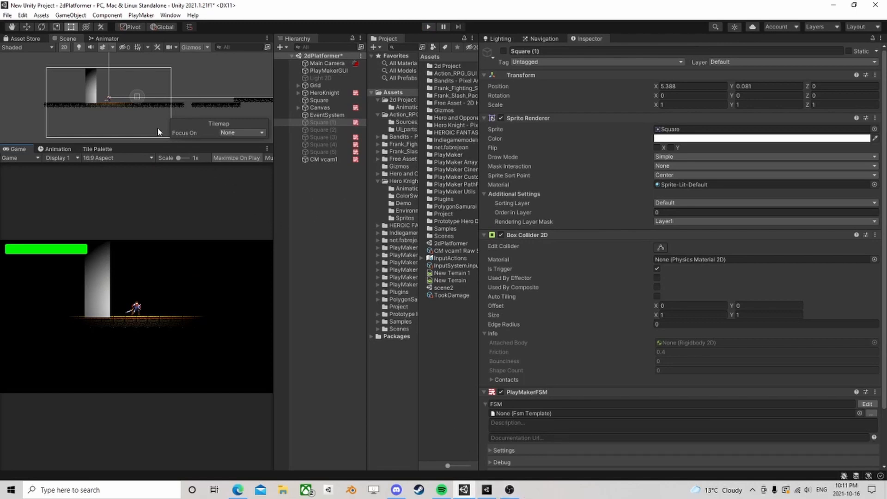
Enlarge the Scene view and examine the level's platforms beyond the camera frame.
left_click_drag(127, 142, 129, 258)
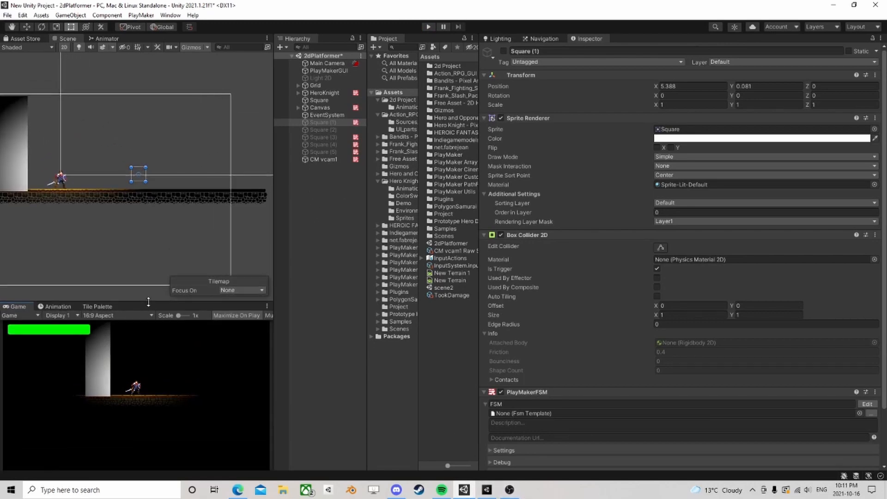
scroll(157, 181, "down", 1)
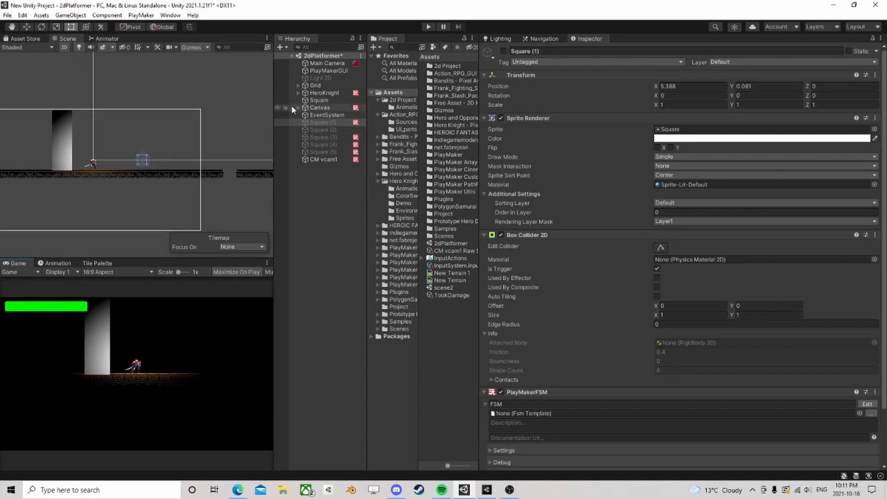
scroll(155, 159, "down", 1)
scroll(155, 158, "down", 1)
middle_click_drag(161, 157, 104, 160)
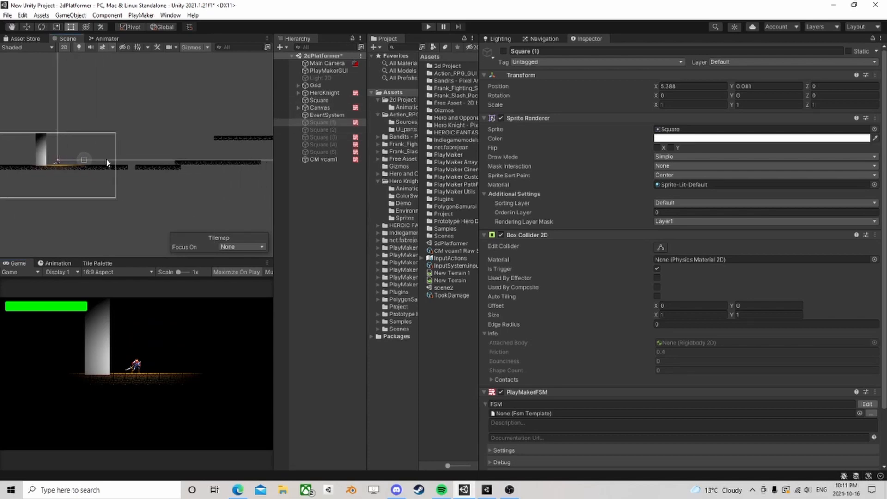
scroll(149, 175, "down", 1)
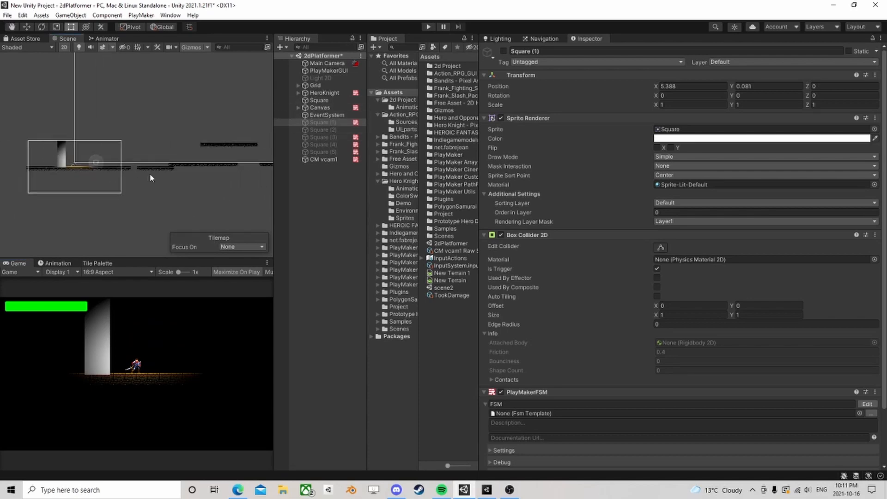
Review CM vcam1's virtual camera and Impulse Listener settings and the available Cinemachine extensions without adding one.
left_click(324, 159)
scroll(572, 321, "down", 10)
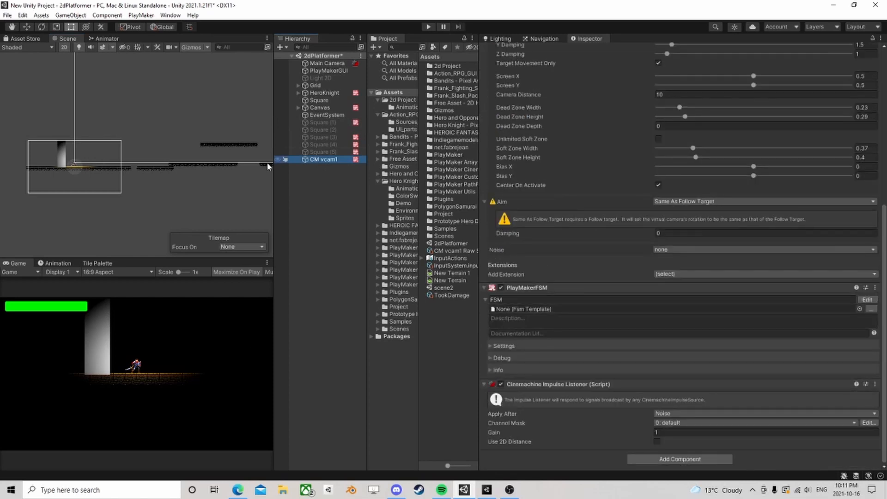
scroll(584, 257, "up", 10)
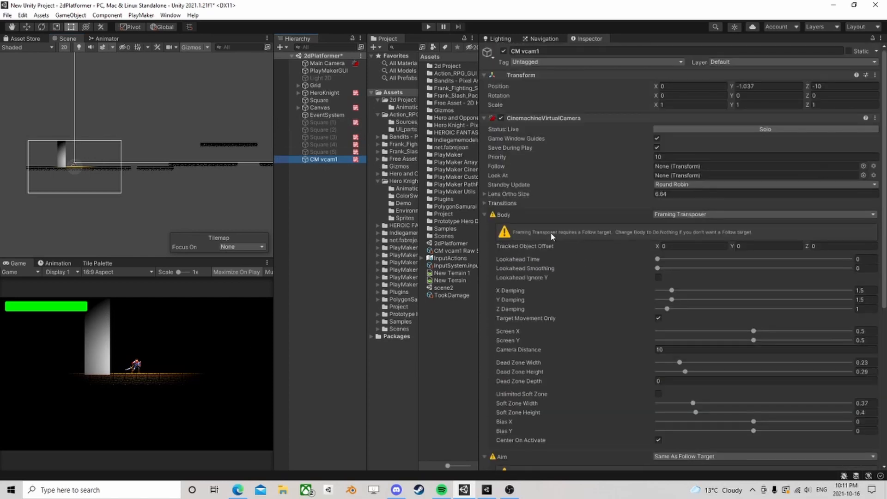
scroll(551, 236, "down", 6)
scroll(594, 355, "down", 3)
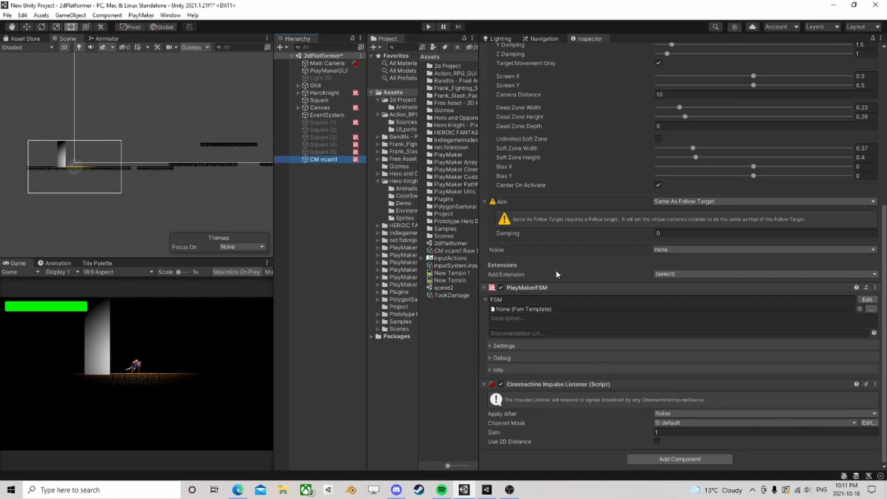
left_click(683, 274)
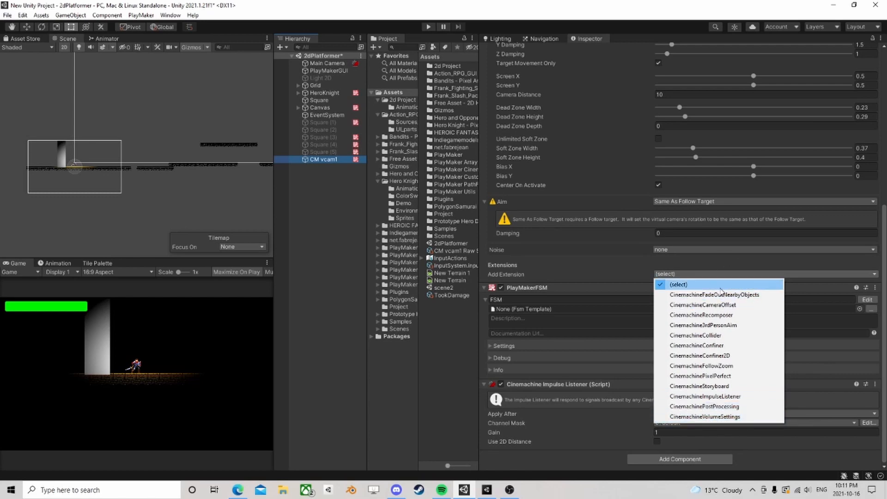
left_click(594, 271)
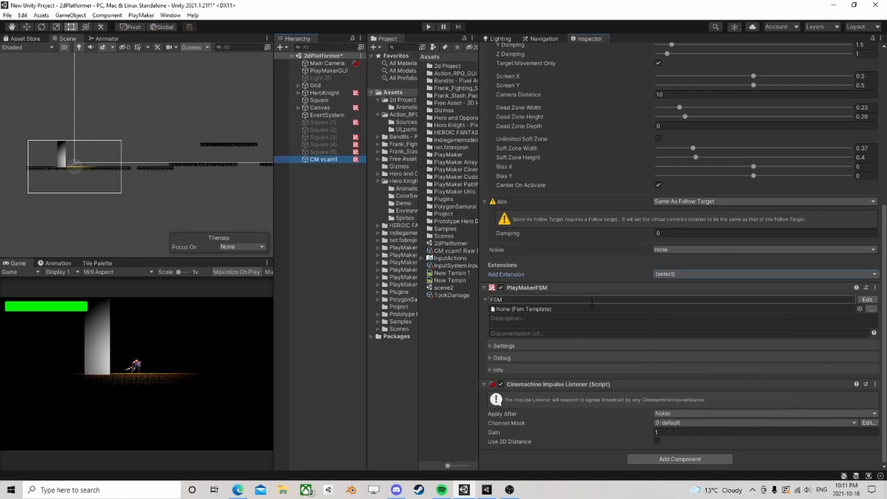